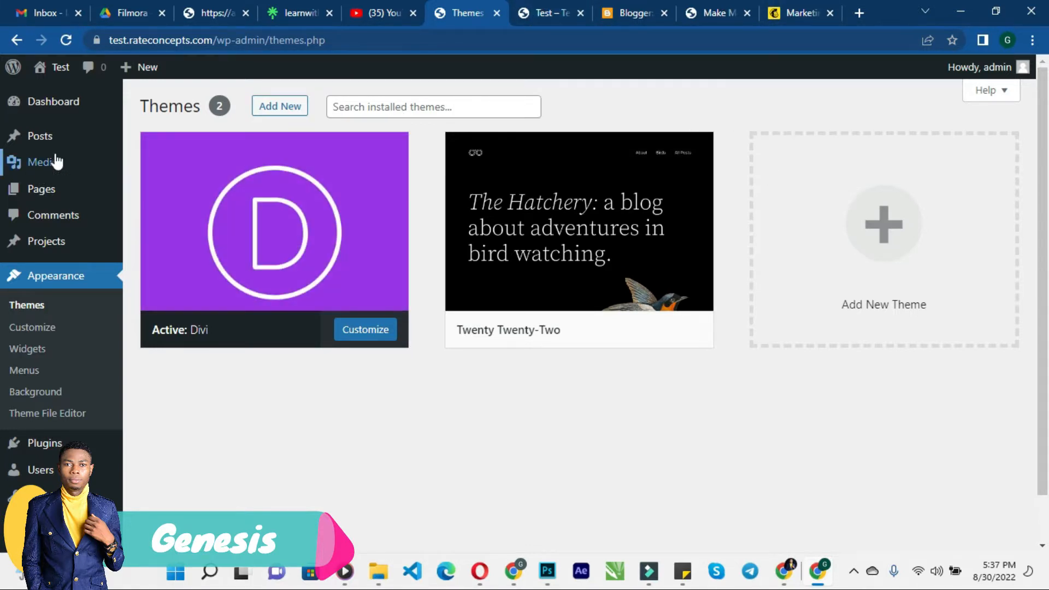
- Delete the inactive Twenty Twenty-Two theme from its theme details
scroll(55, 161, "down", 1)
scroll(59, 159, "up", 1)
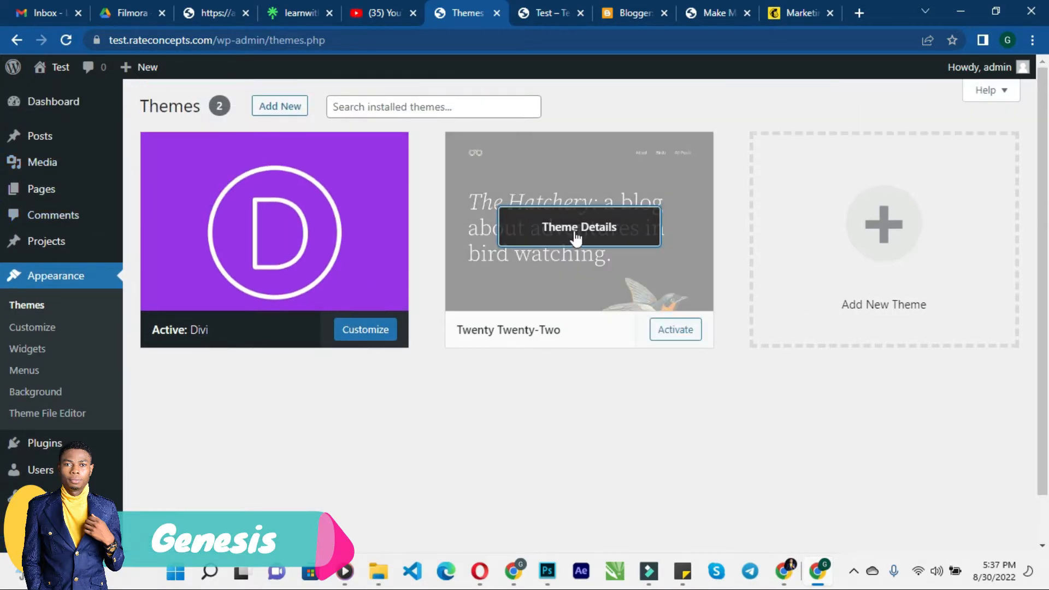
left_click(576, 234)
scroll(852, 470, "down", 2)
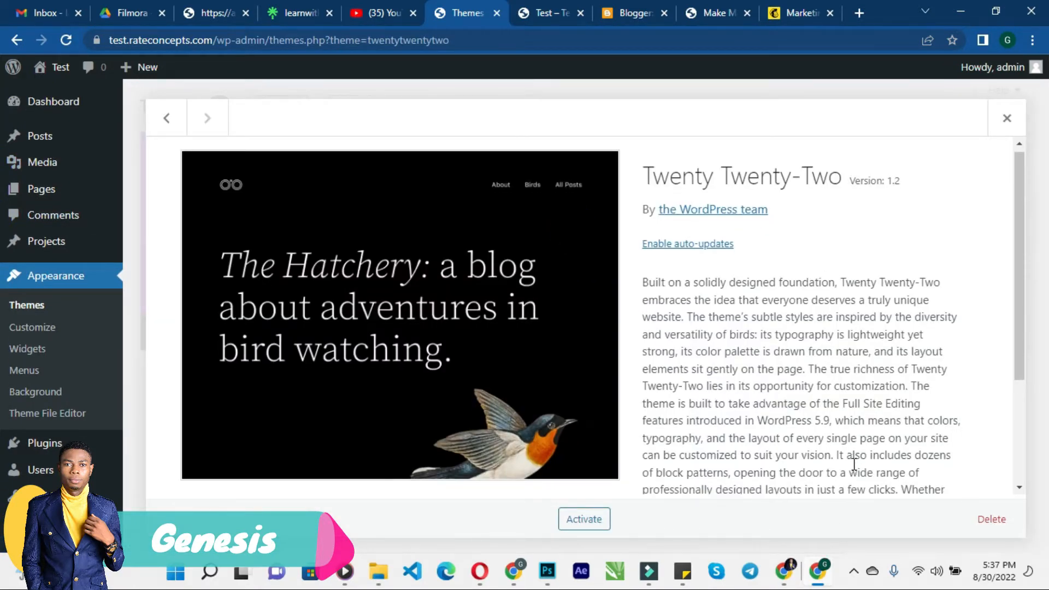
left_click(986, 519)
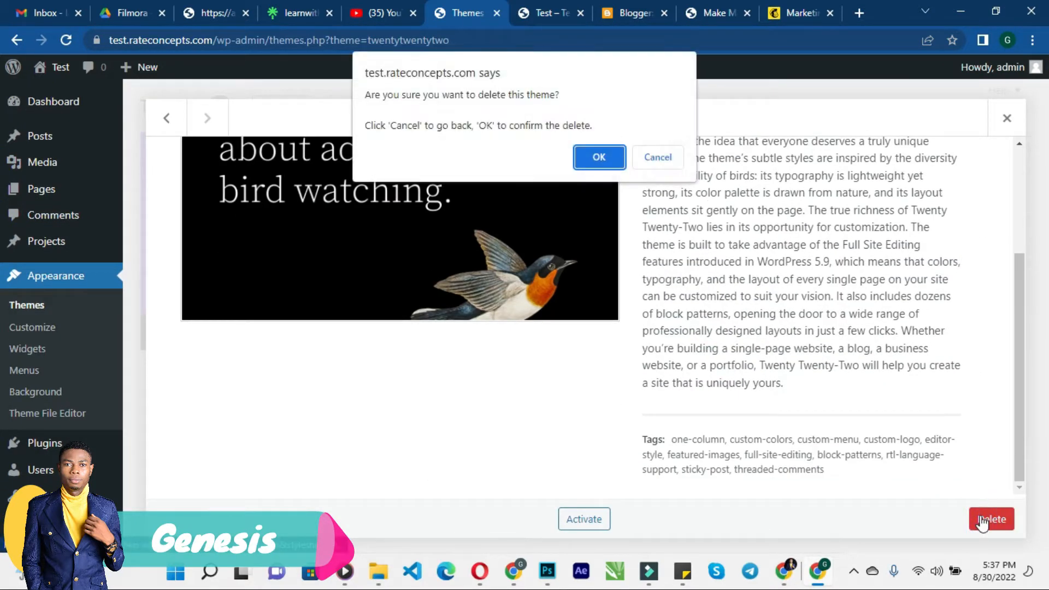
left_click(604, 157)
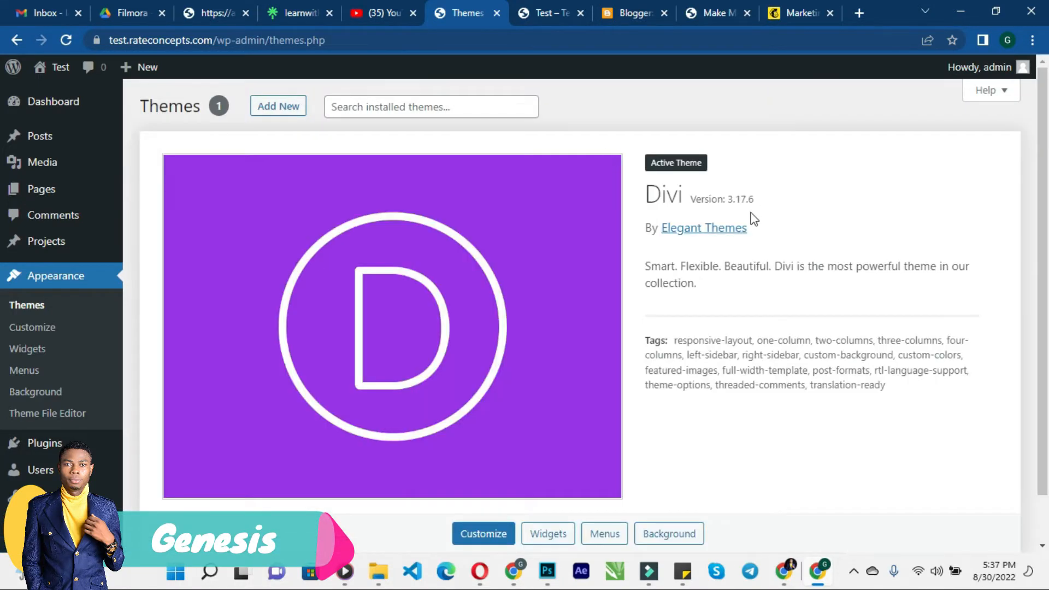
scroll(541, 245, "down", 1)
scroll(541, 244, "up", 1)
scroll(541, 306, "down", 1)
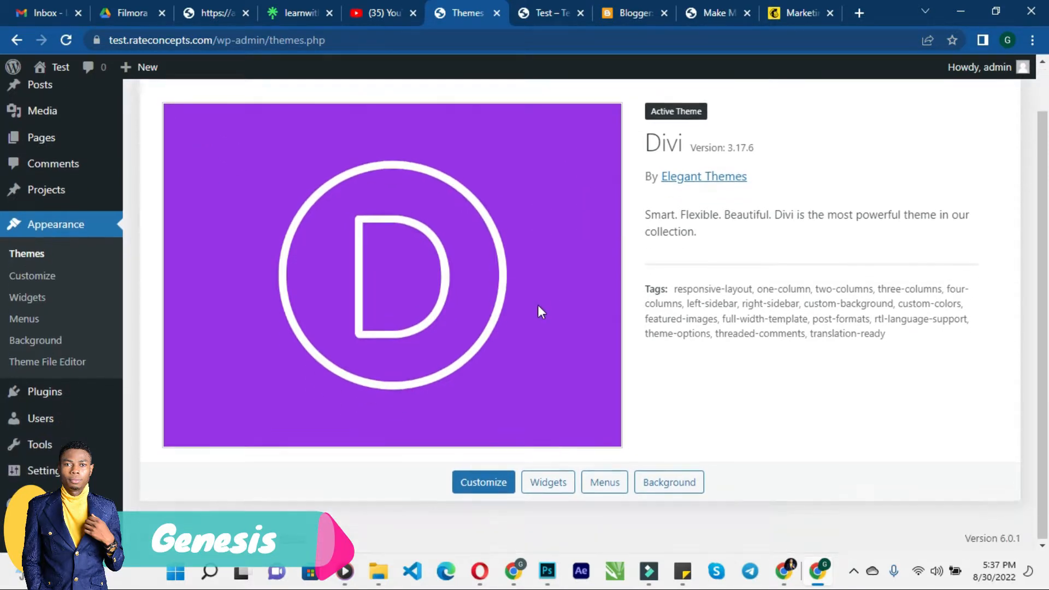
scroll(572, 265, "up", 1)
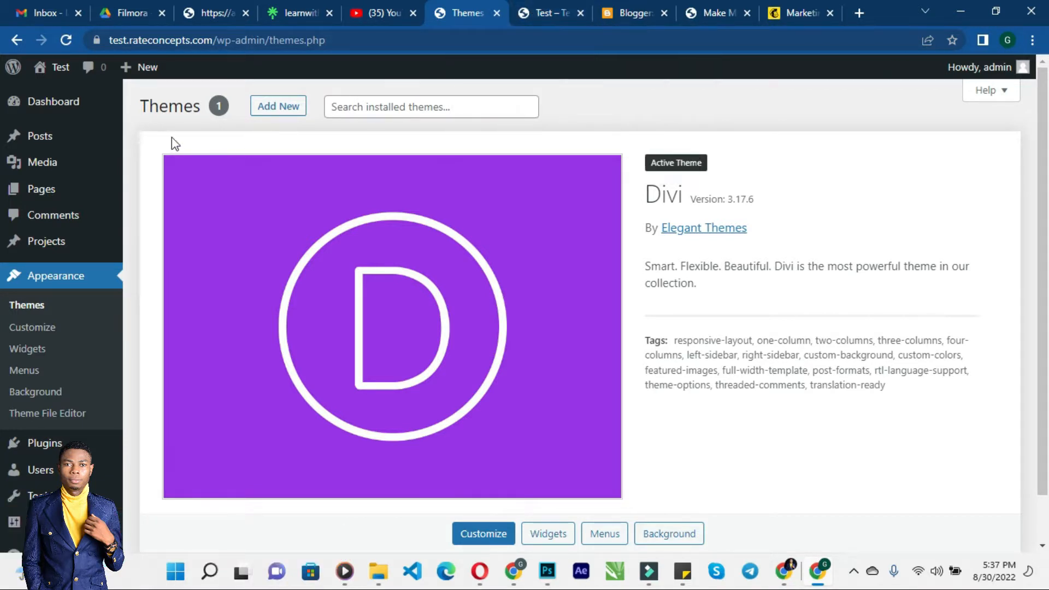
- Reload the live site in its tab to check it, and return to the Themes tab
left_click(541, 15)
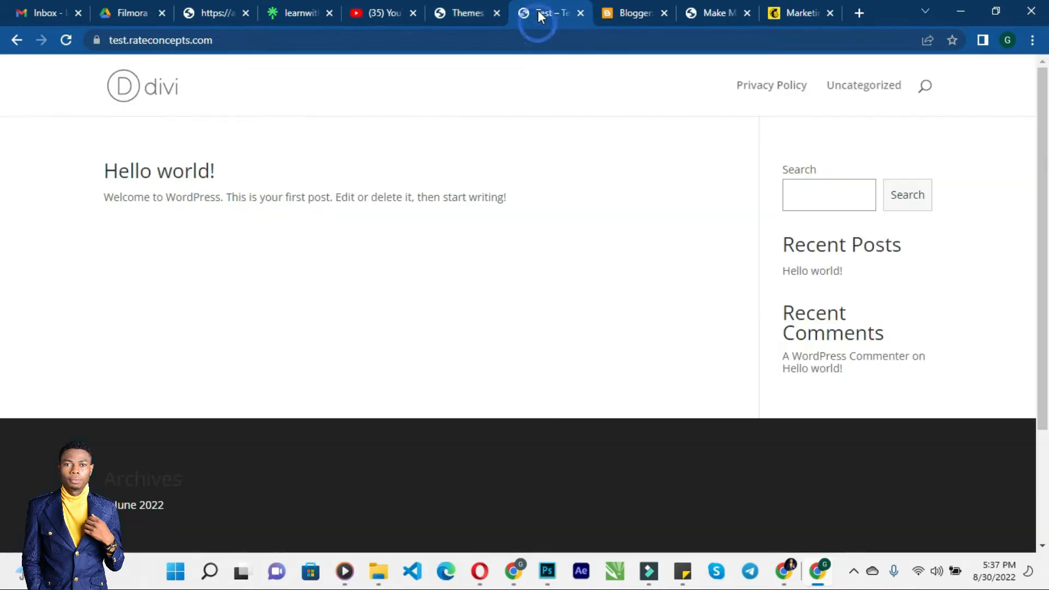
left_click(401, 36)
key("Return")
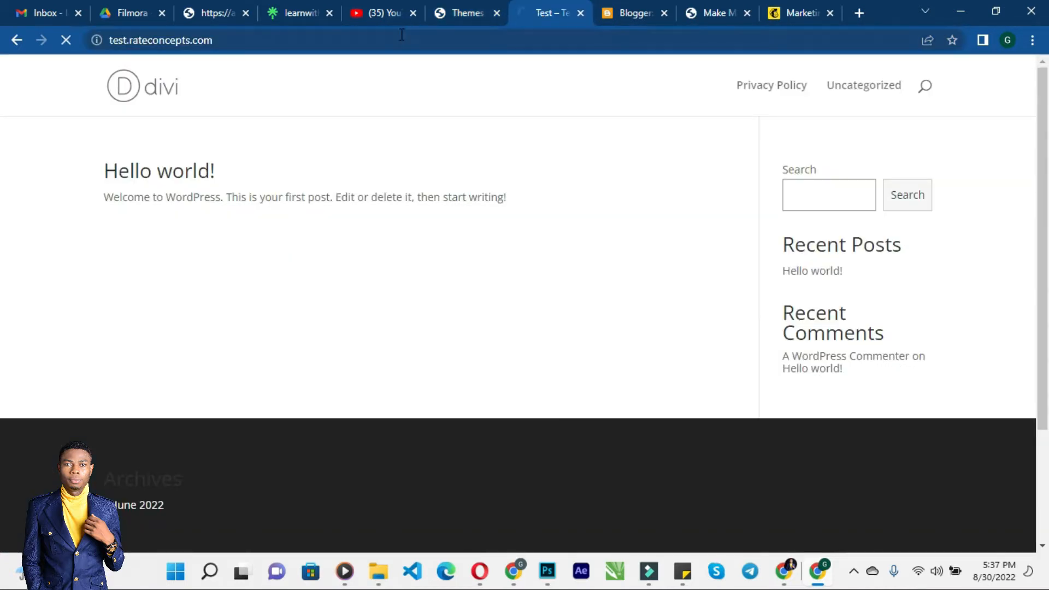
left_click(453, 9)
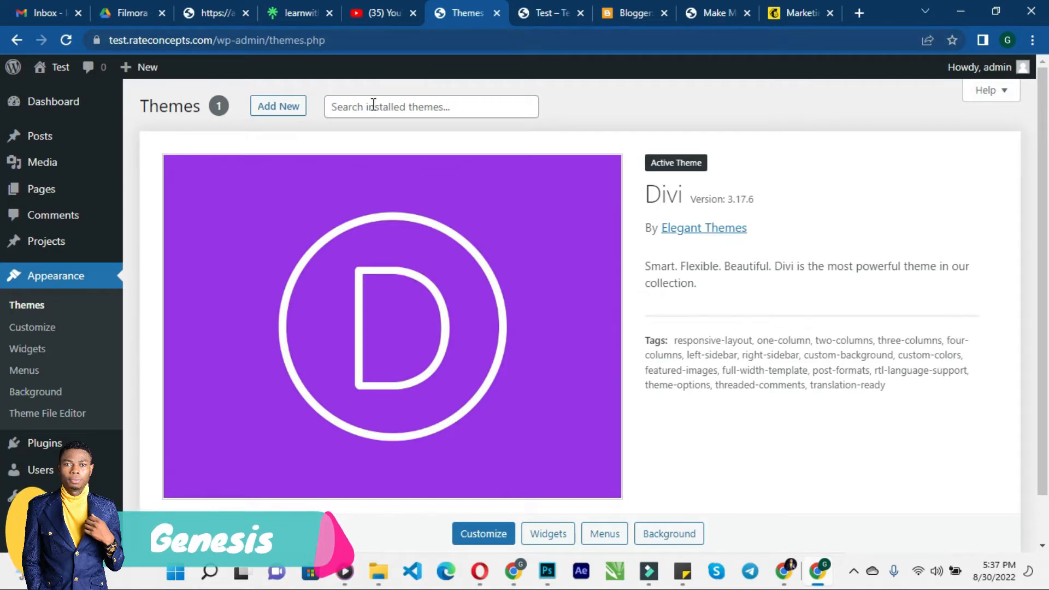
- Open the Add Plugins page from the Plugins section
scroll(566, 139, "down", 1)
scroll(566, 139, "up", 1)
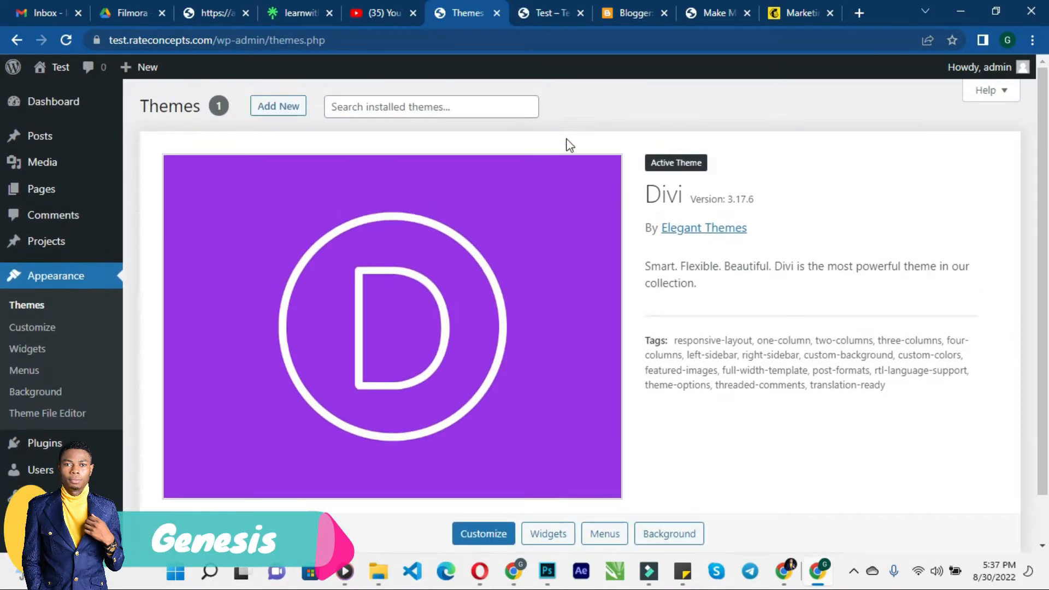
left_click(539, 15)
left_click(470, 6)
left_click(538, 13)
left_click(440, 23)
scroll(66, 420, "down", 1)
left_click(59, 401)
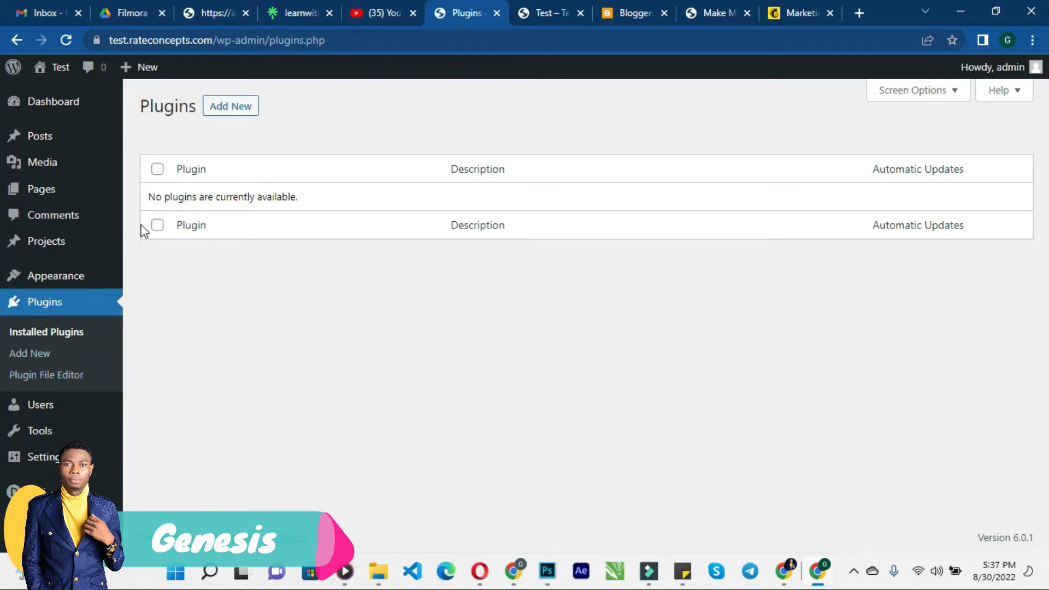
left_click(221, 110)
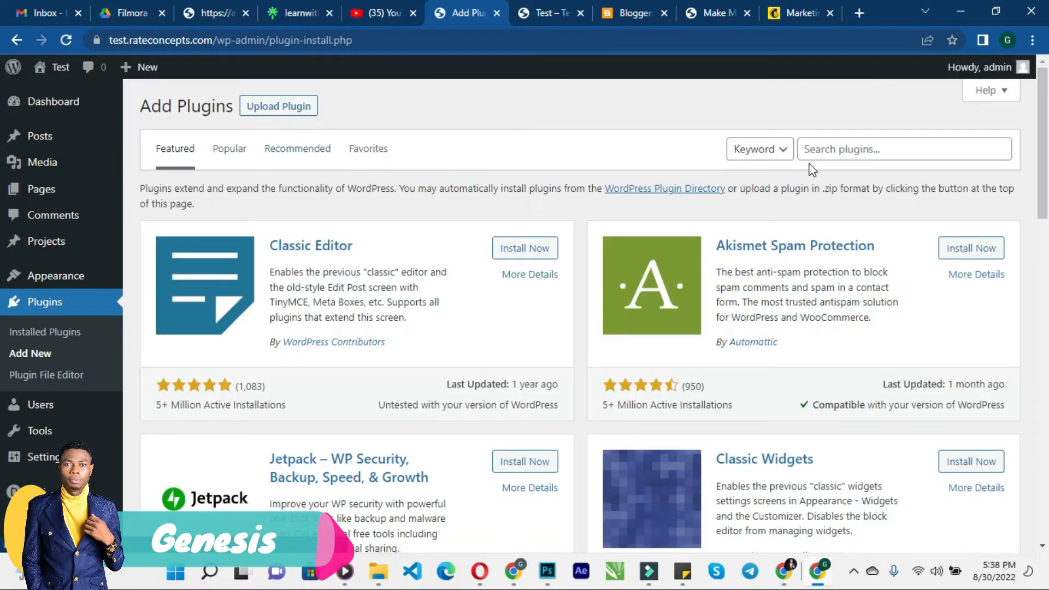
- Search plugins for simple ssl and install the Really Simple SSL plugin
left_click(843, 151)
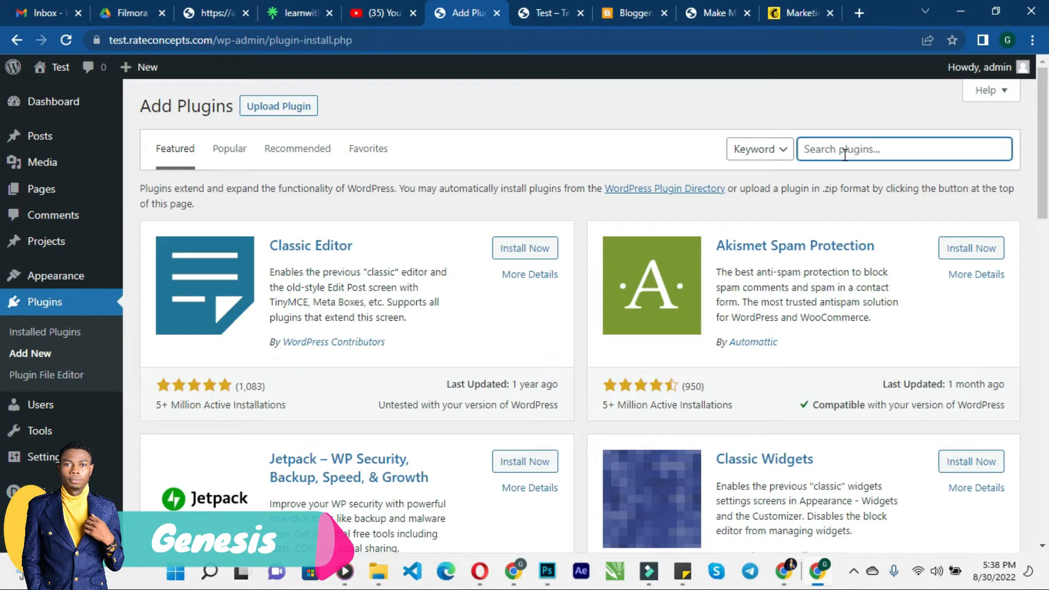
type("simple ss")
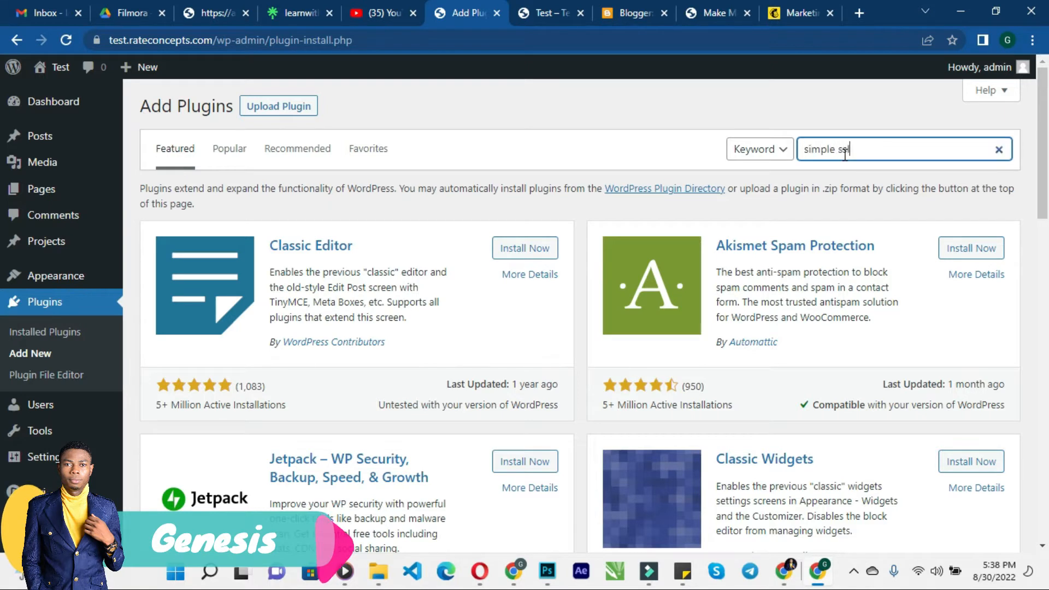
type("l")
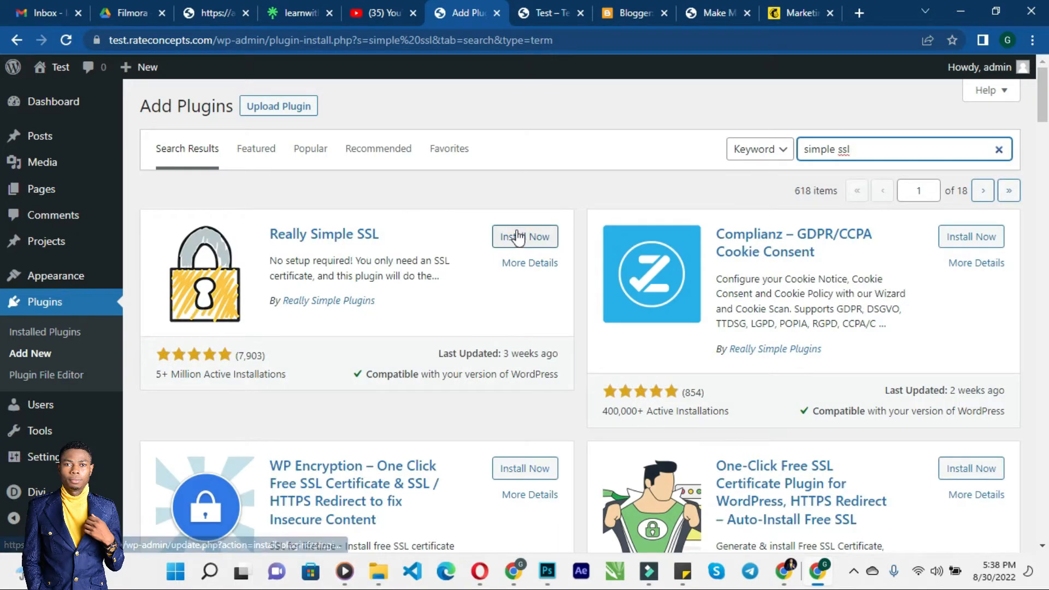
left_click(517, 239)
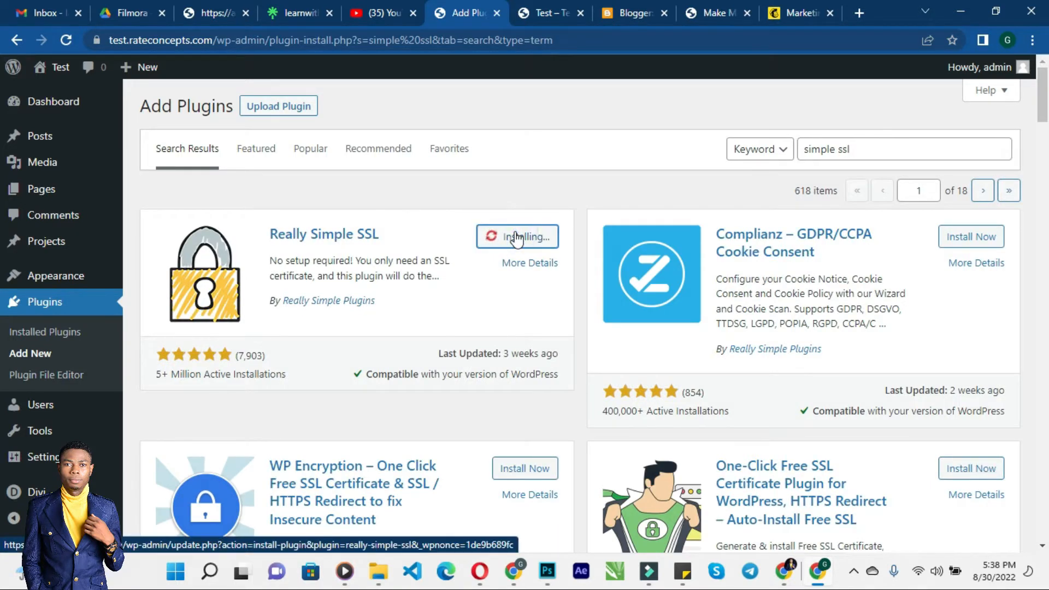
- Check the live site's connection security information, then return to the Add Plugins tab
left_click(518, 13)
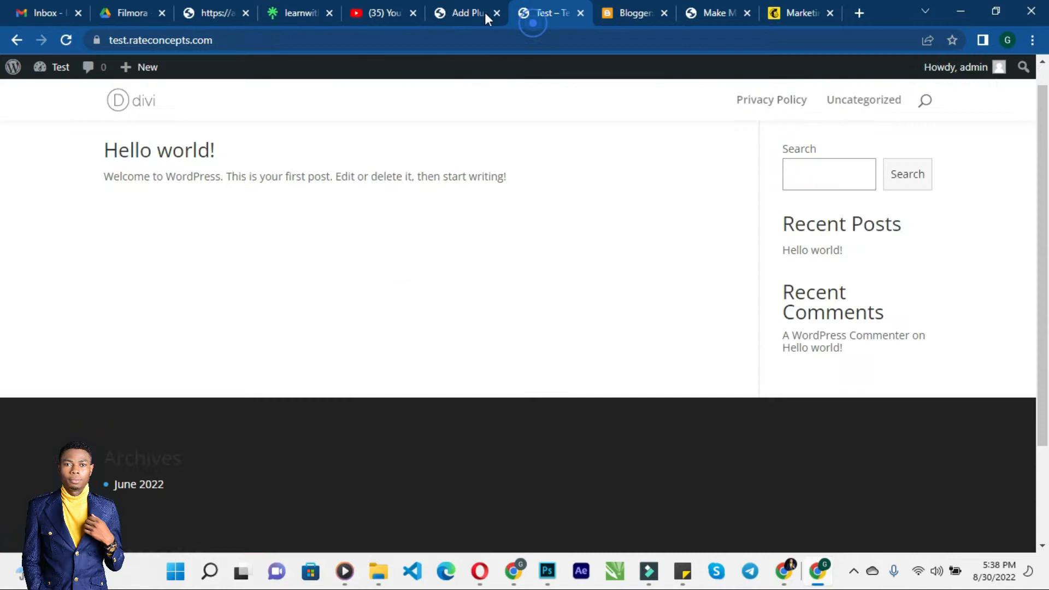
left_click(91, 40)
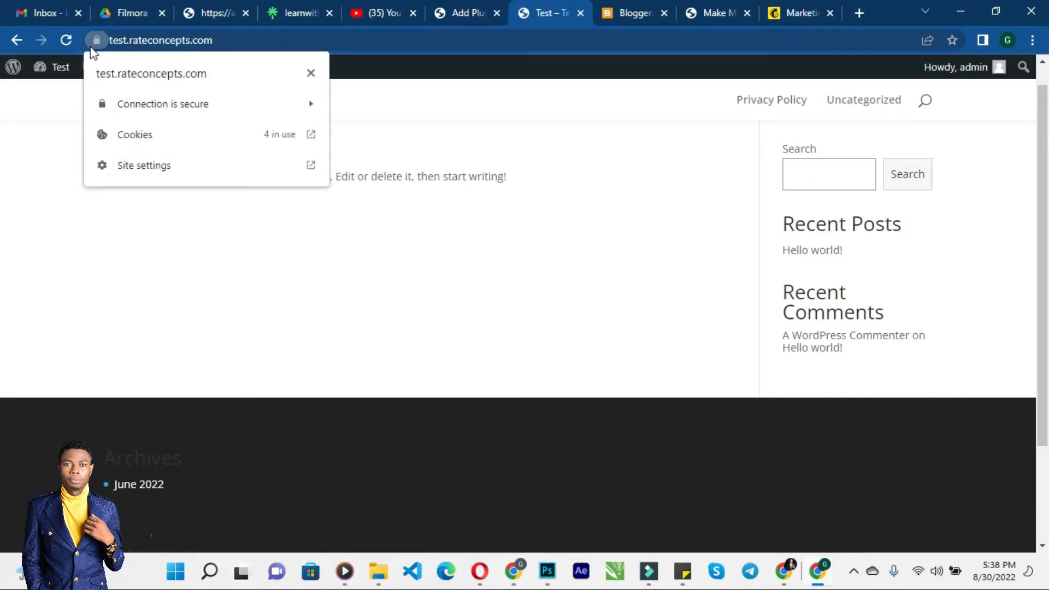
left_click(143, 293)
left_click(431, 8)
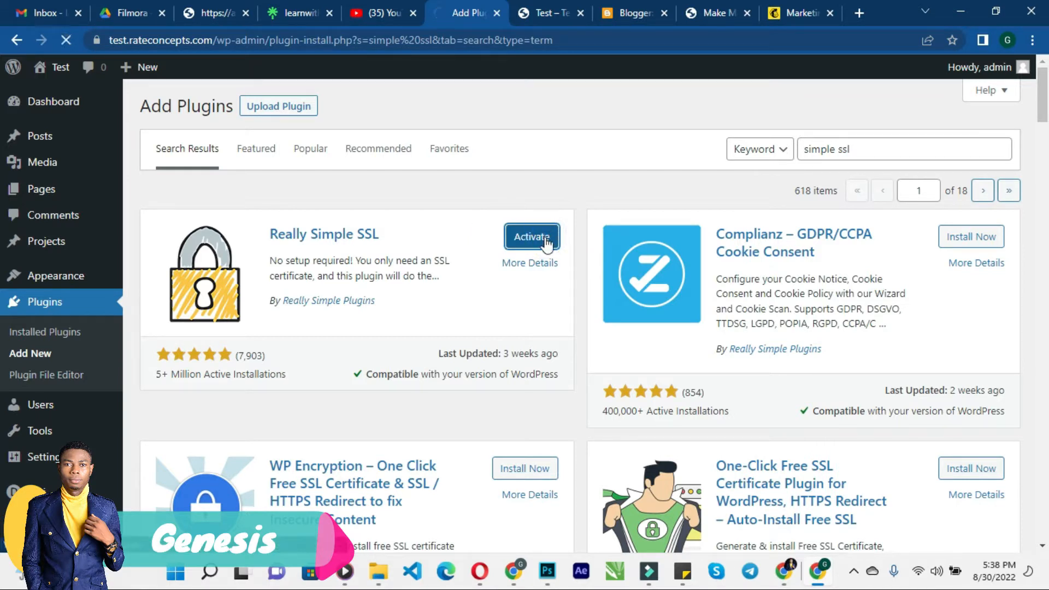
- Activate the Really Simple SSL plugin and activate SSL for the site
left_click(532, 237)
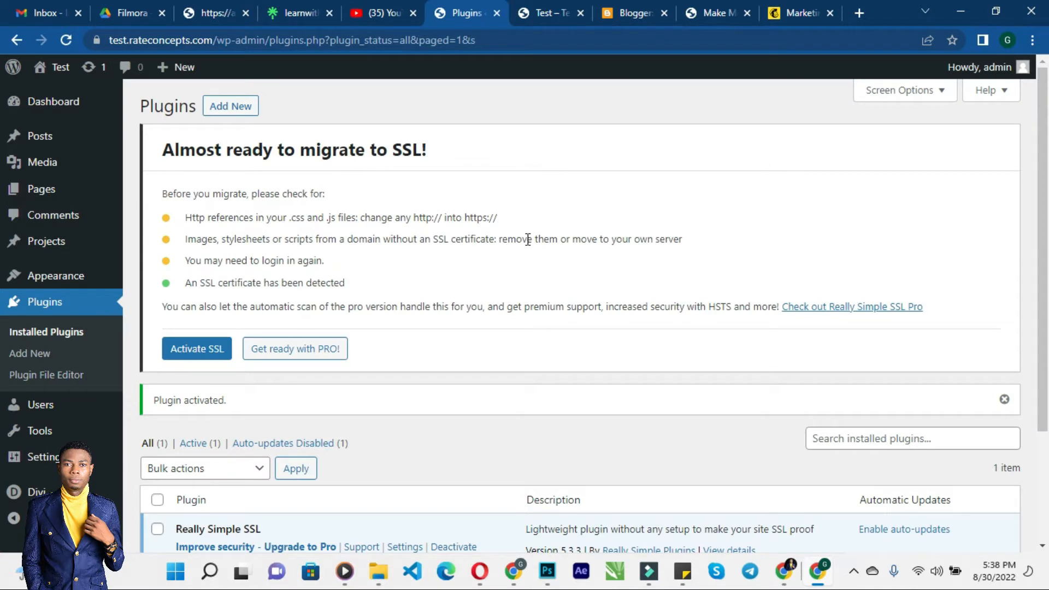
left_click(186, 352)
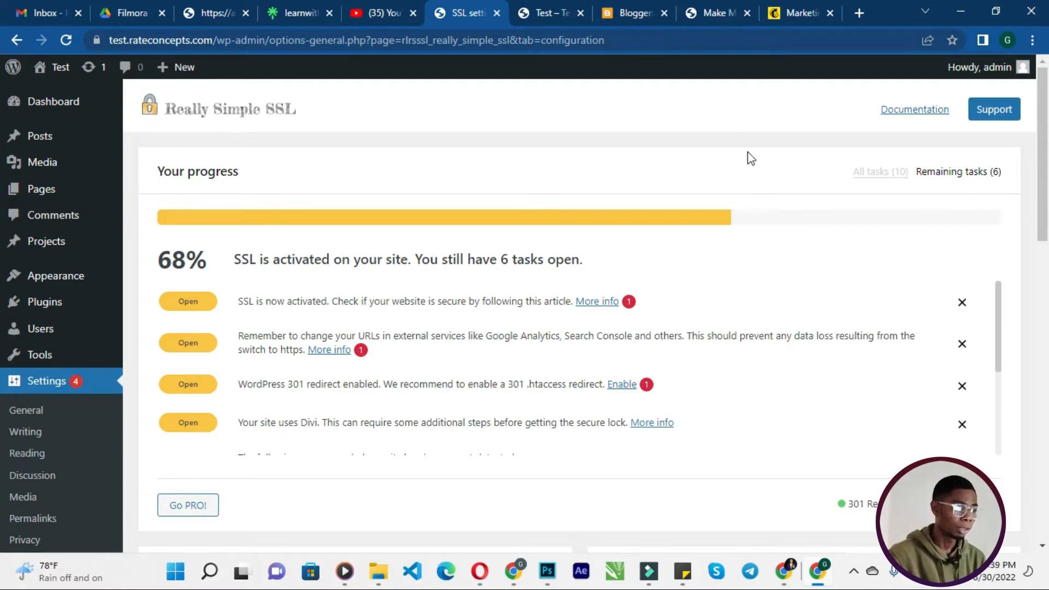
- Reload the live site in its tab to review it, and return to the SSL settings tab
left_click(538, 8)
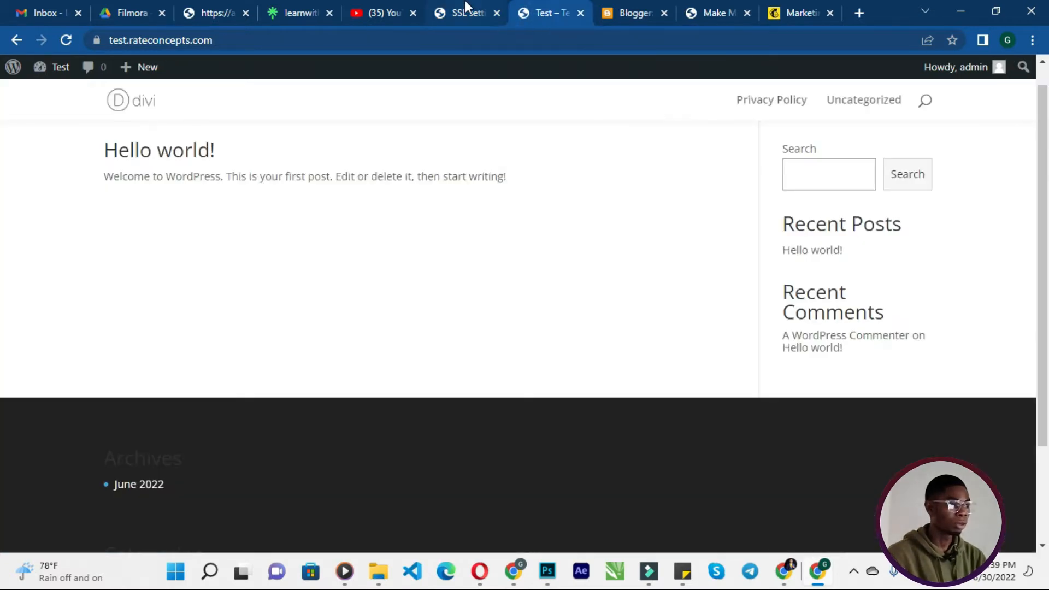
left_click(463, 7)
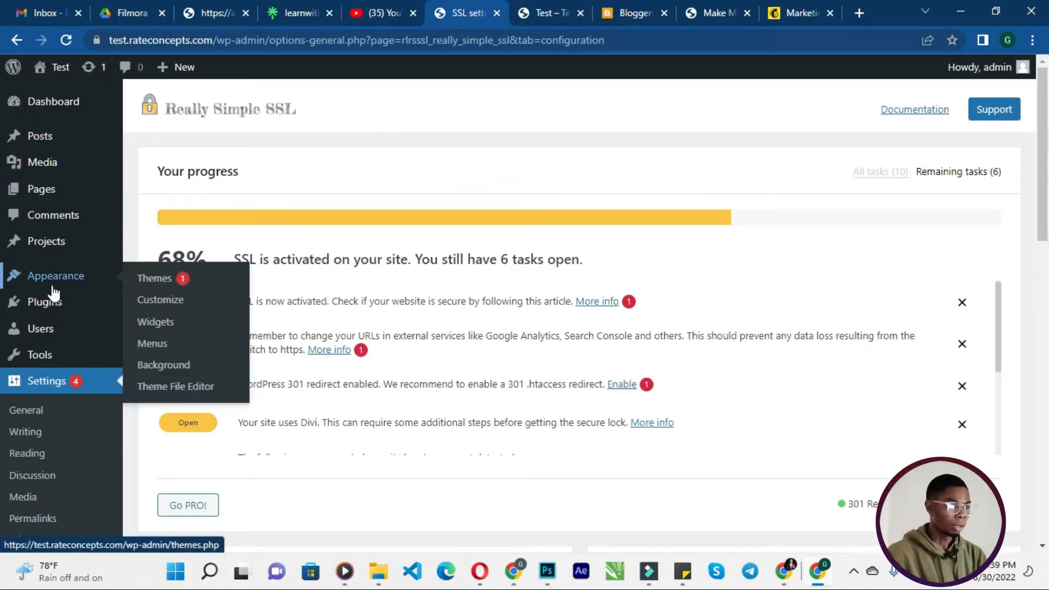
left_click(530, 2)
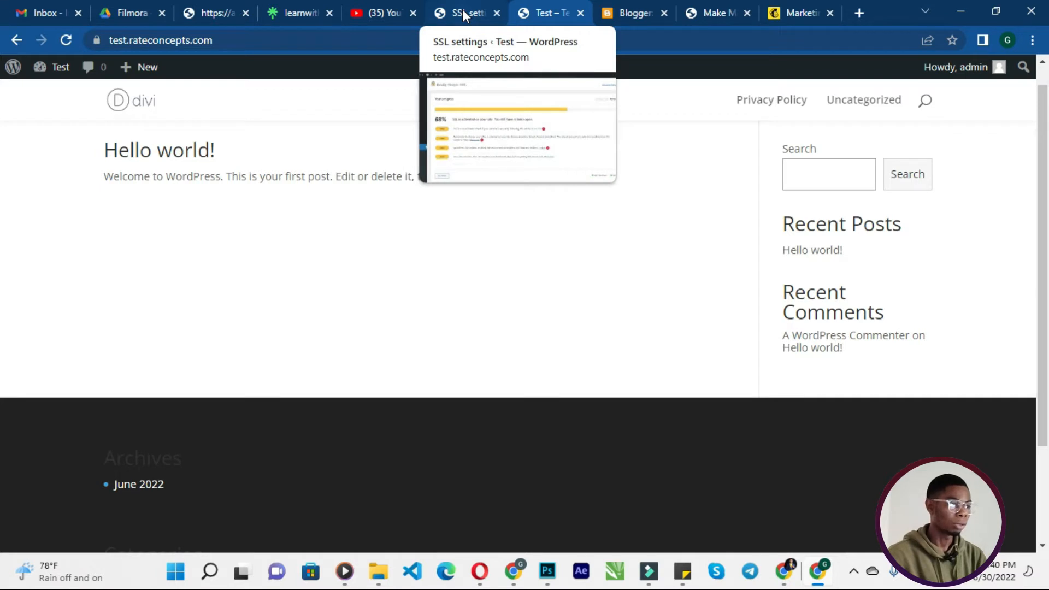
left_click(418, 42)
key("Return")
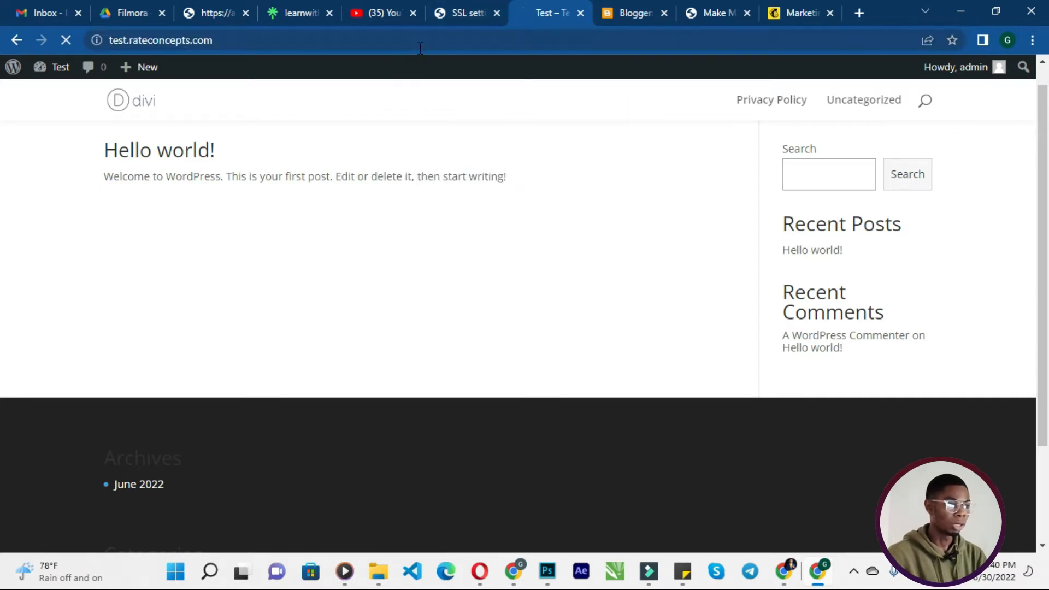
scroll(584, 164, "down", 3)
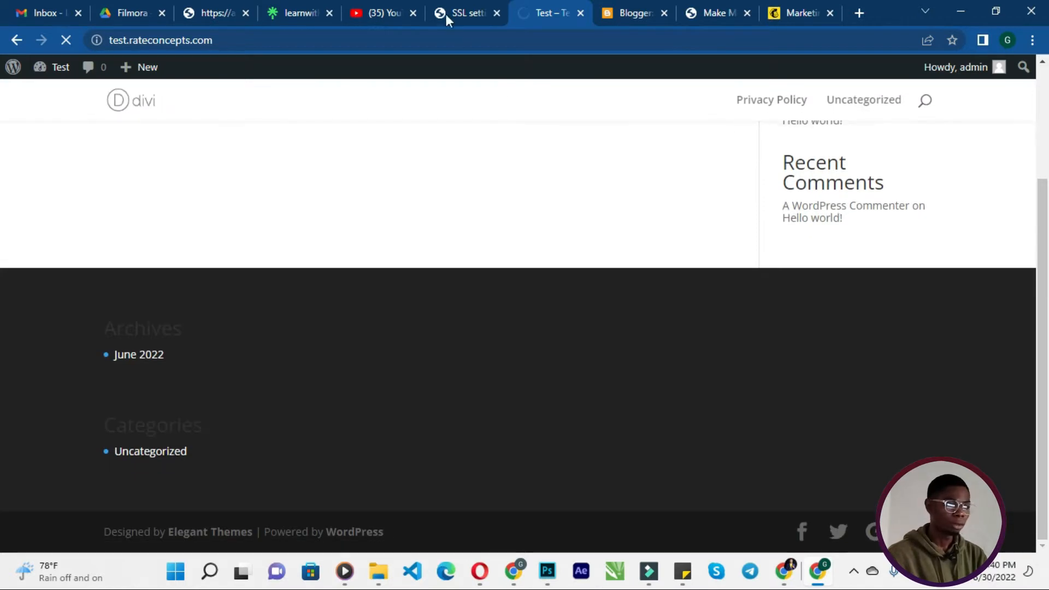
left_click(459, 12)
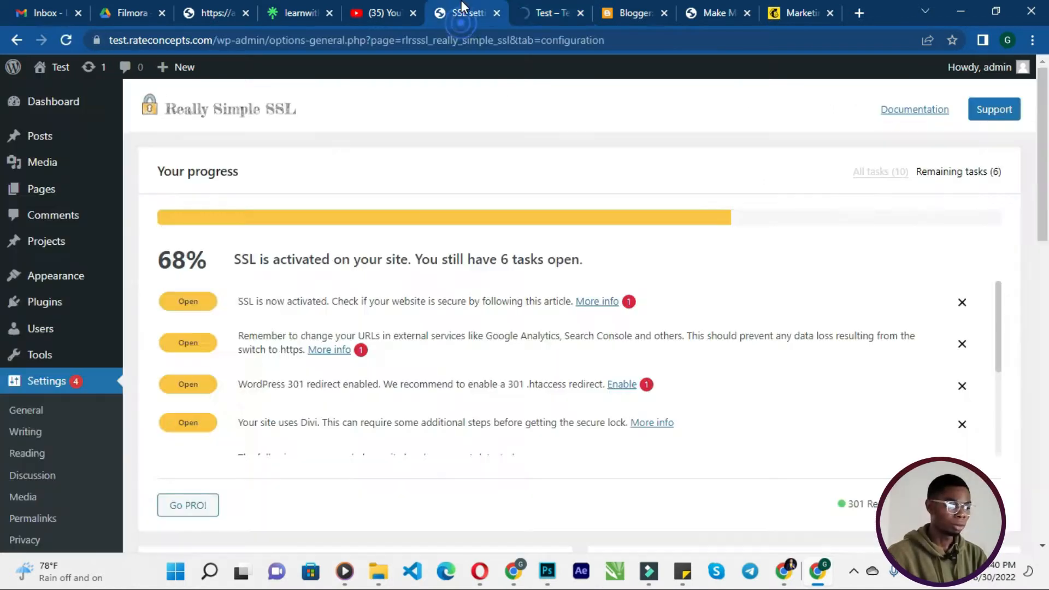
- Open the Themes page and enable auto-updates for the Divi theme
mouse_move(22, 278)
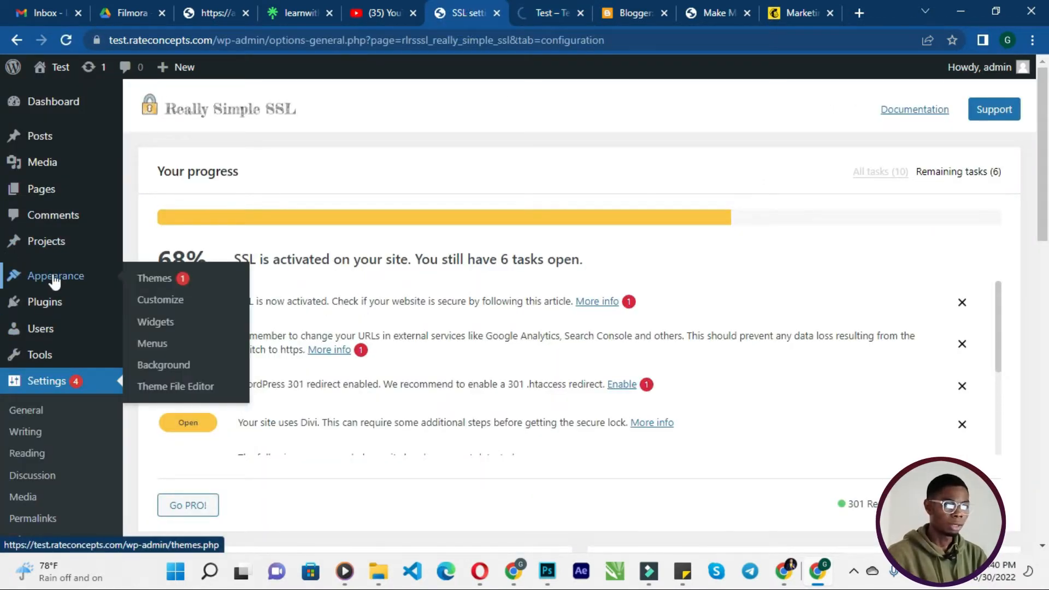
left_click(167, 281)
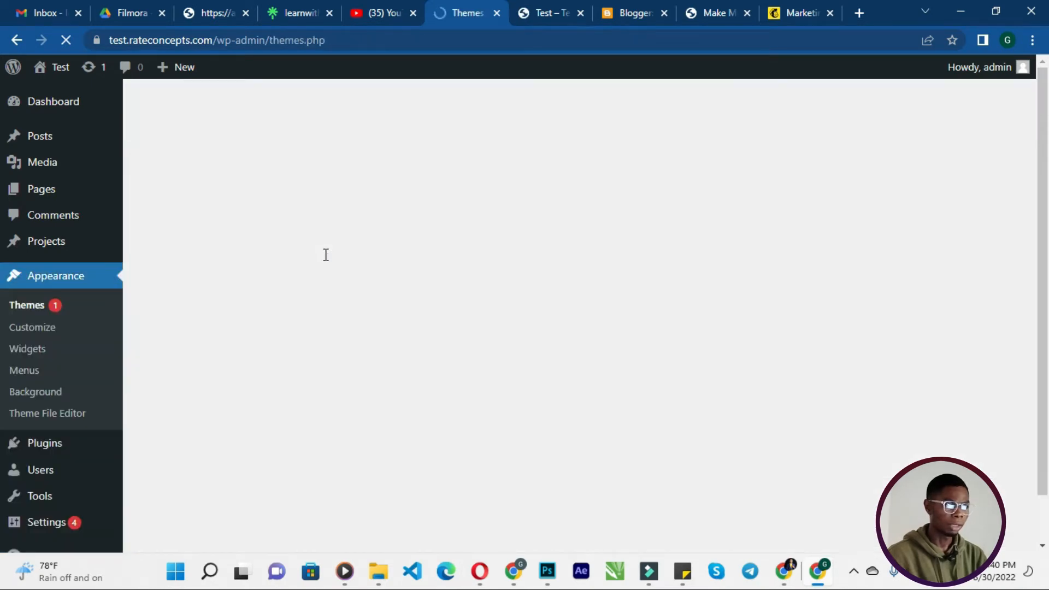
left_click(377, 257)
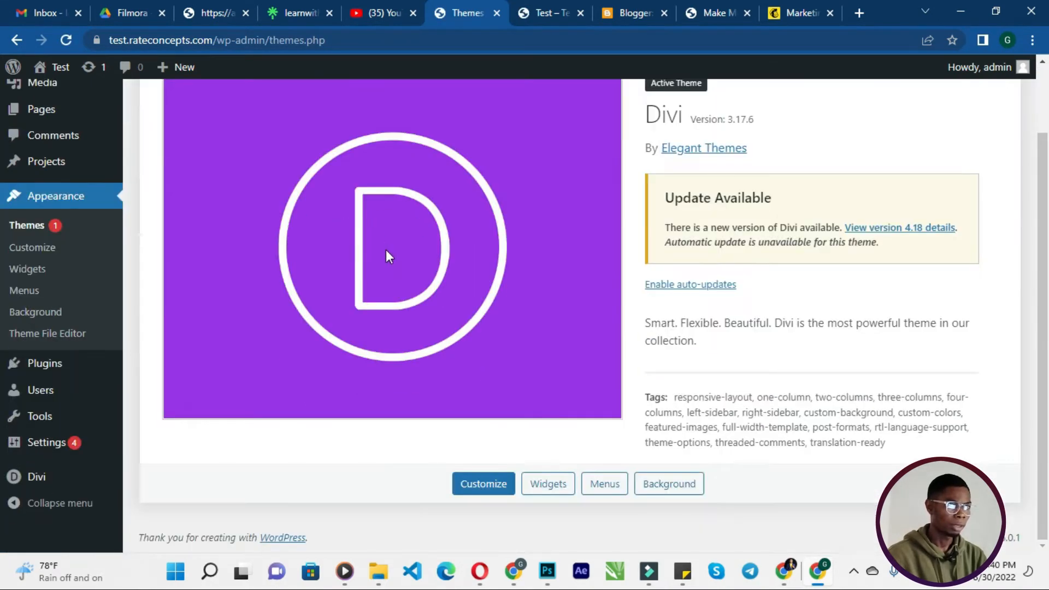
scroll(385, 257, "up", 2)
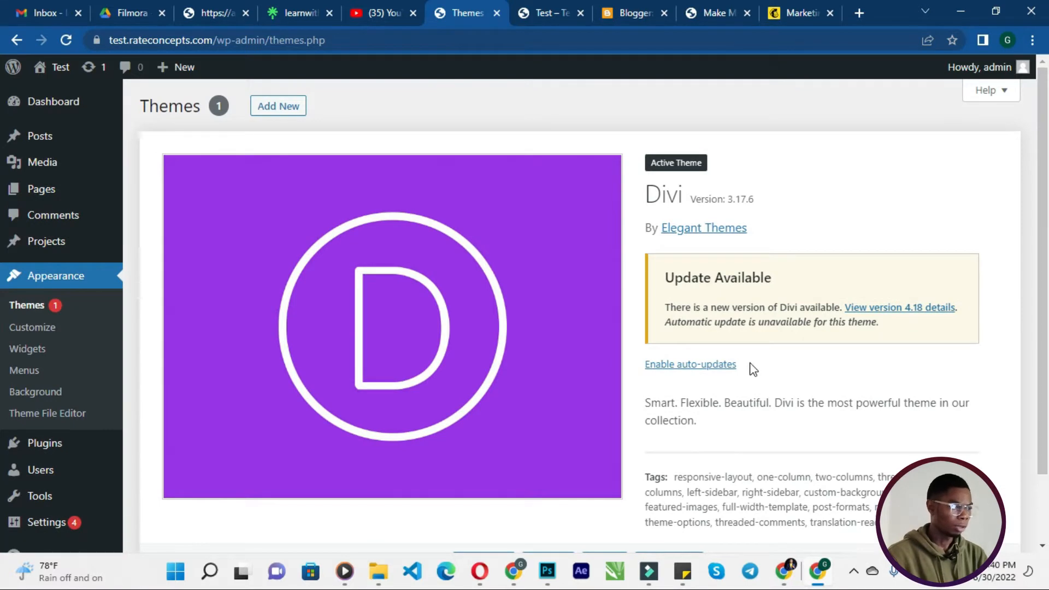
scroll(754, 355, "down", 2)
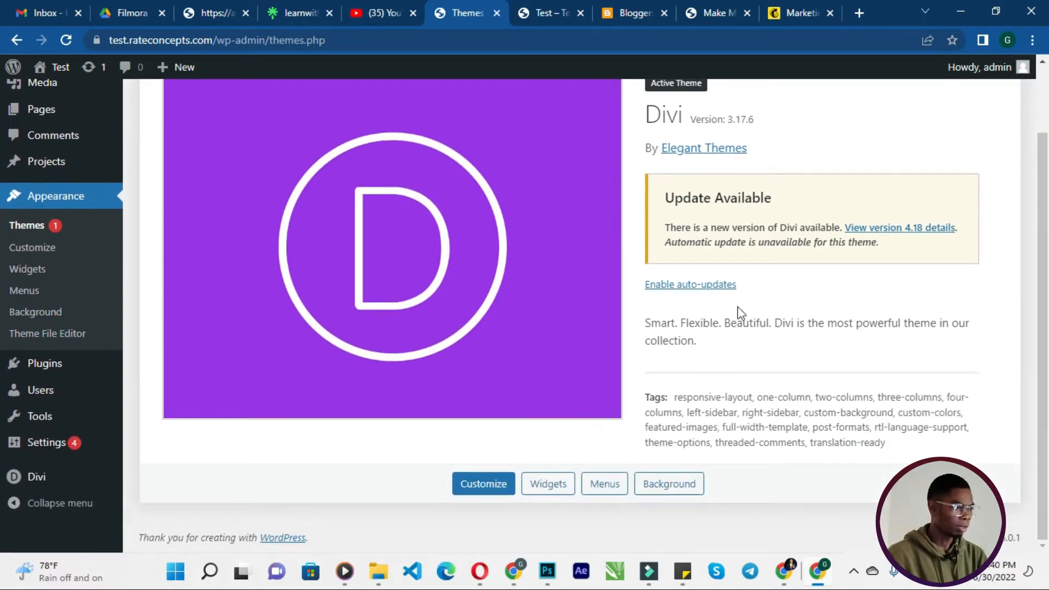
scroll(715, 293, "up", 2)
scroll(711, 301, "down", 2)
left_click(708, 288)
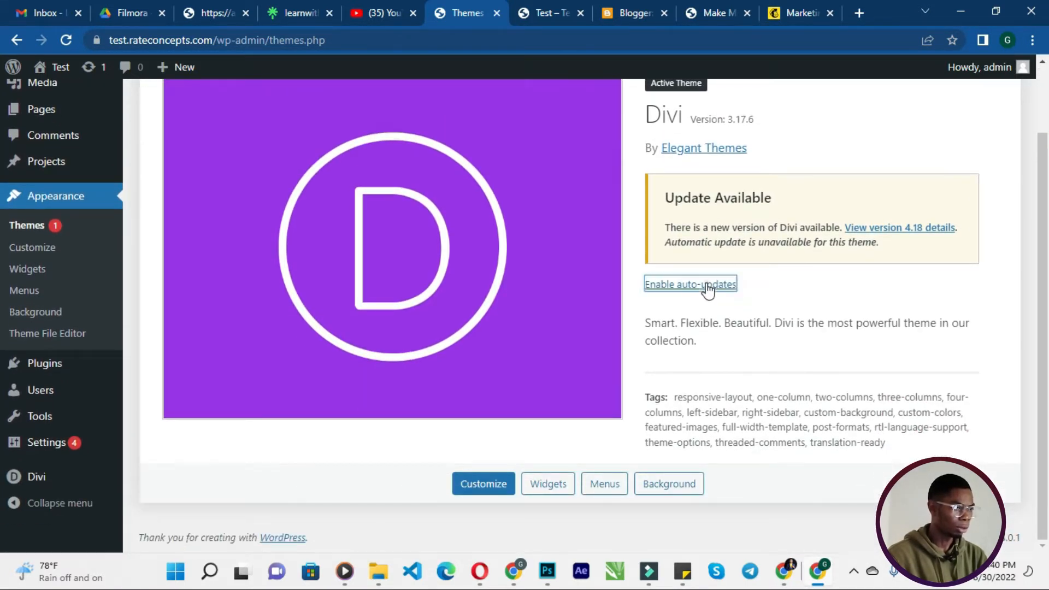
- View the Divi version 4.18 details and close them
left_click(899, 229)
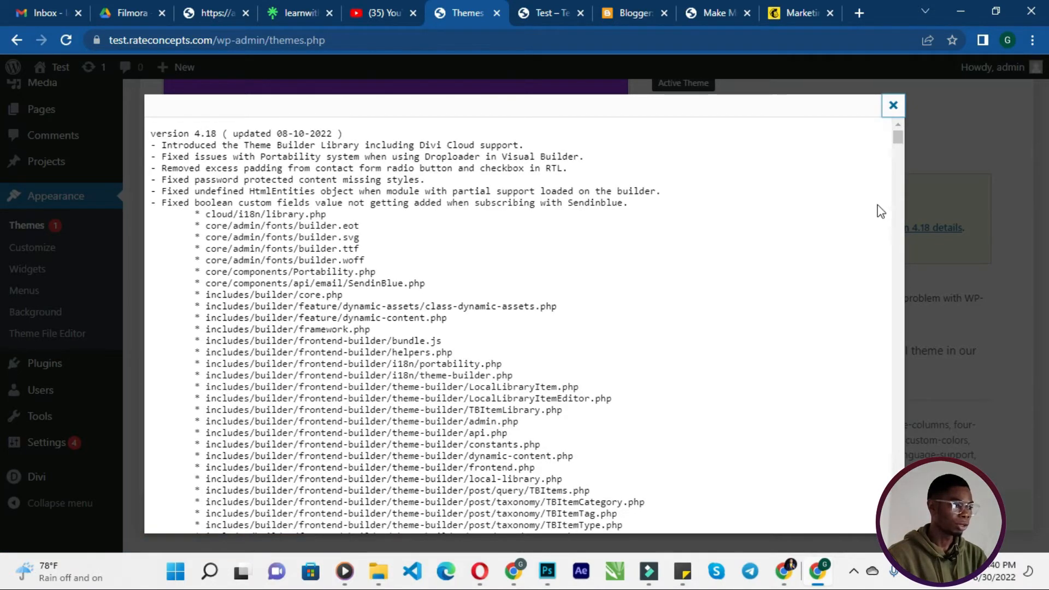
scroll(881, 212, "down", 8)
left_click(894, 105)
scroll(55, 224, "up", 2)
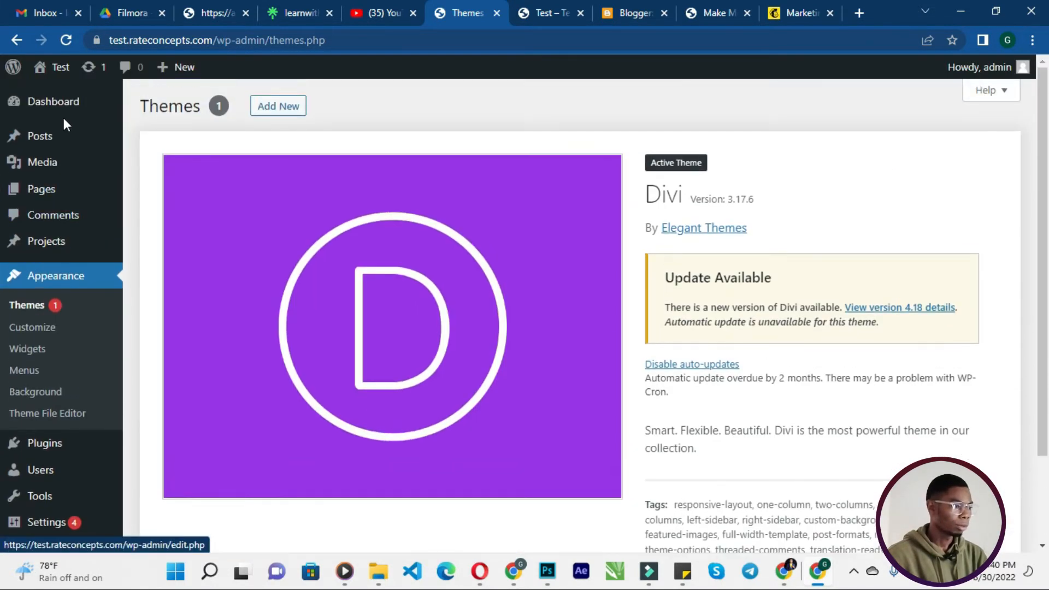
- Try to update the Divi theme from the WordPress Updates page
left_click(69, 107)
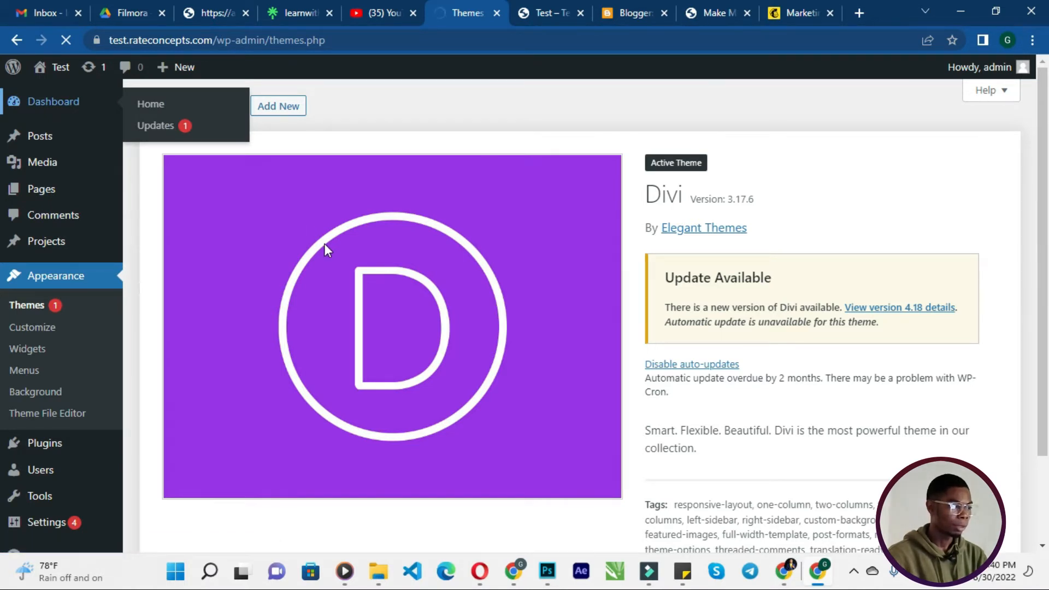
scroll(324, 244, "down", 3)
scroll(323, 245, "up", 3)
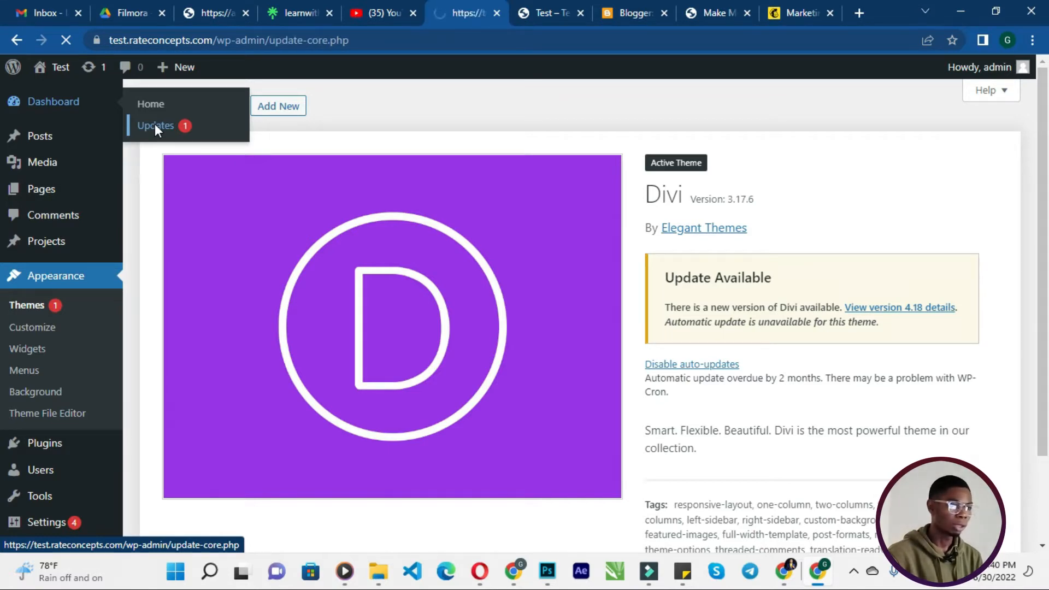
scroll(445, 306, "down", 5)
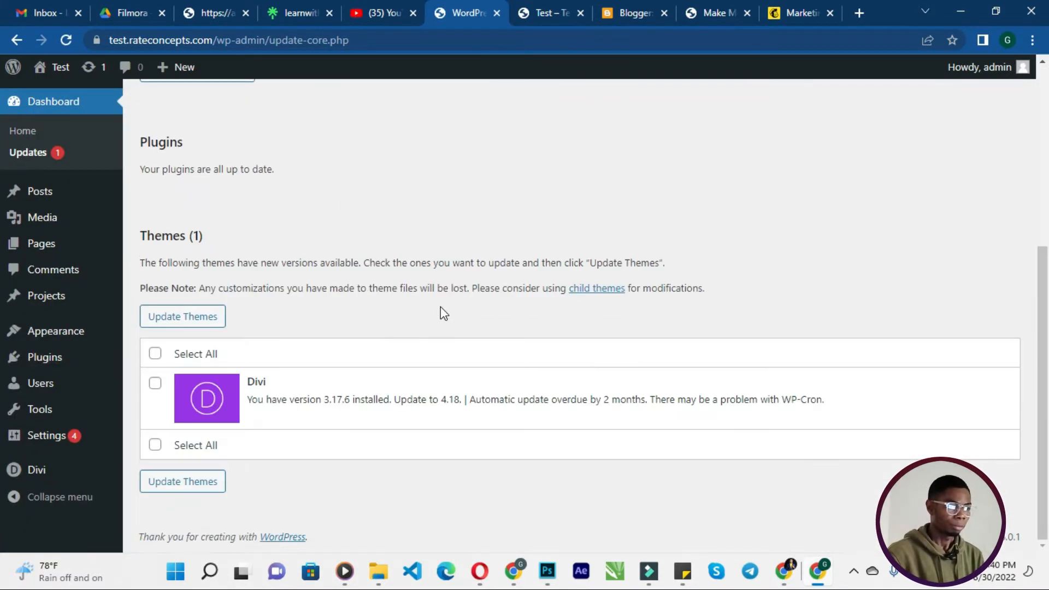
left_click(156, 384)
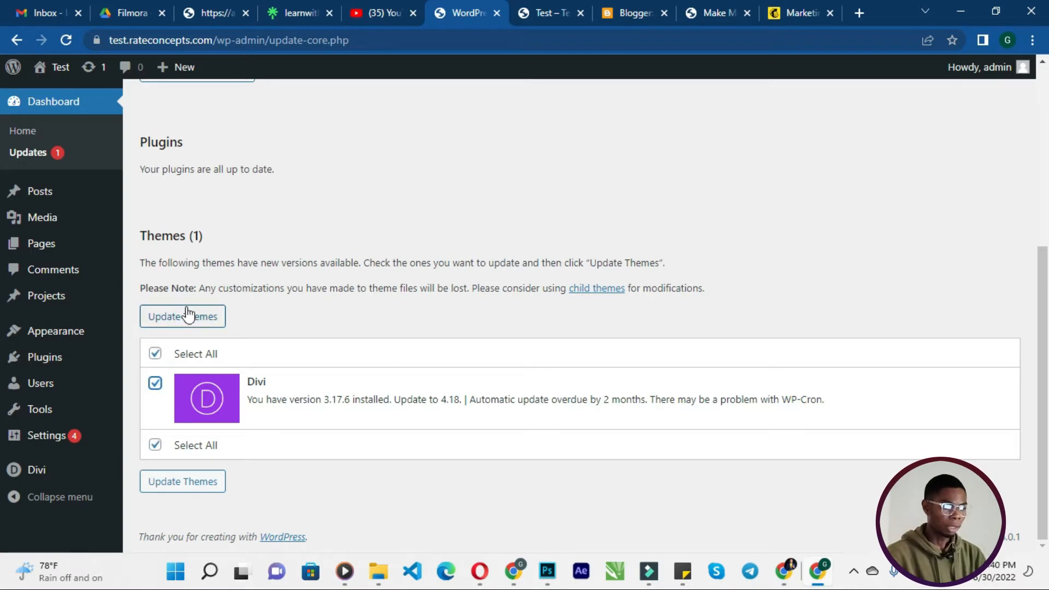
left_click(188, 318)
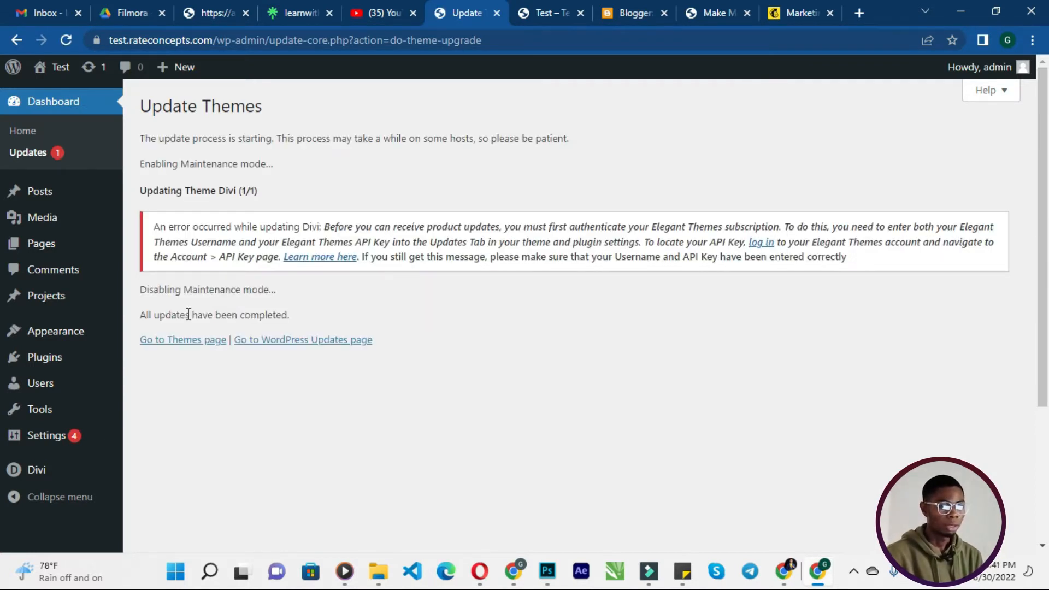
- Review the theme update error, reload the live site in its tab, and return to the updates tab
scroll(162, 299, "down", 3)
scroll(158, 313, "up", 3)
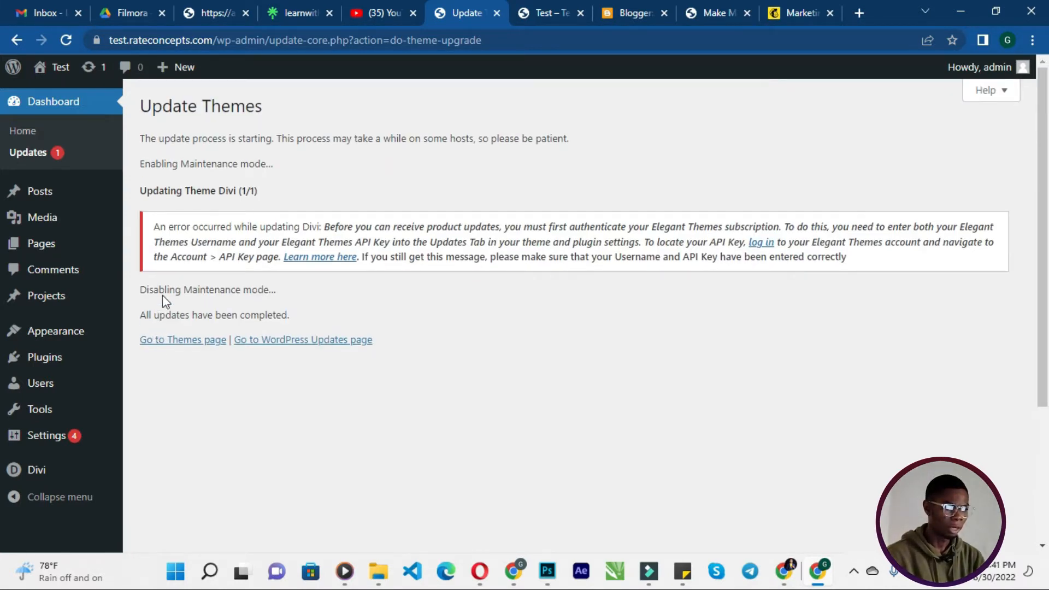
mouse_move(53, 340)
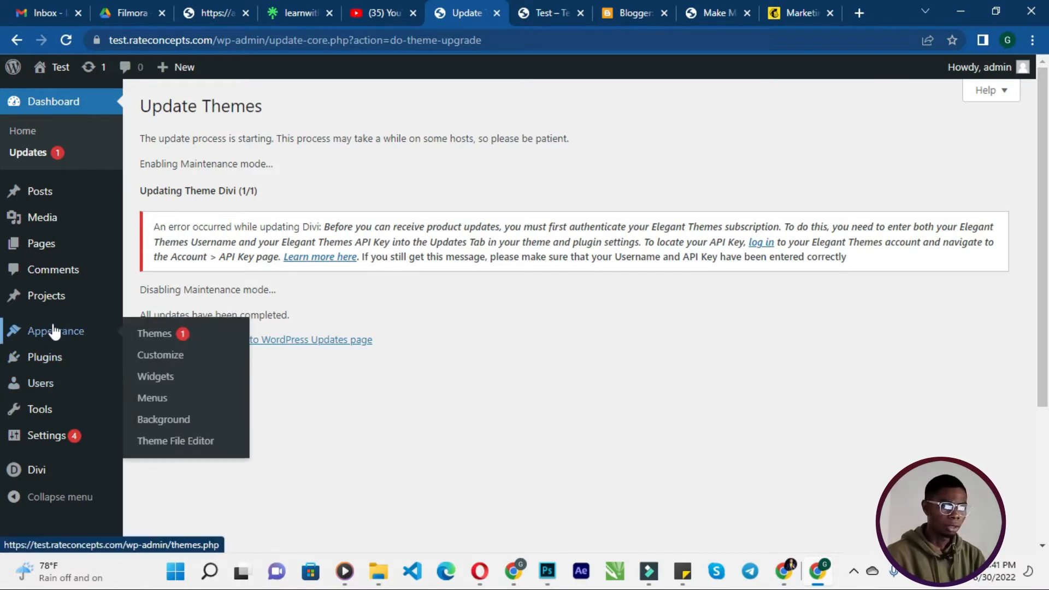
left_click(539, 12)
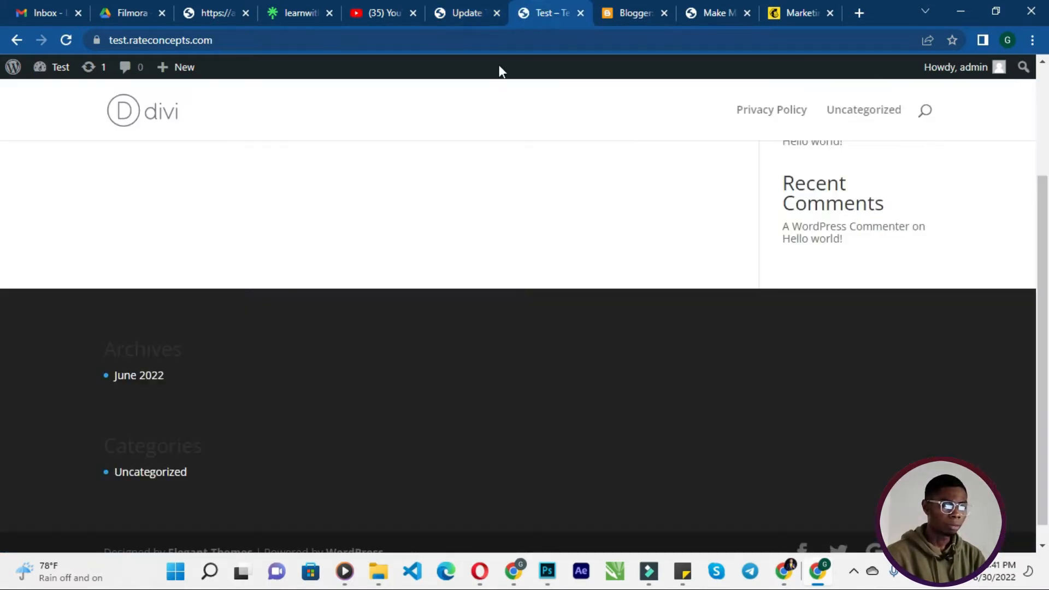
left_click(358, 40)
key("Return")
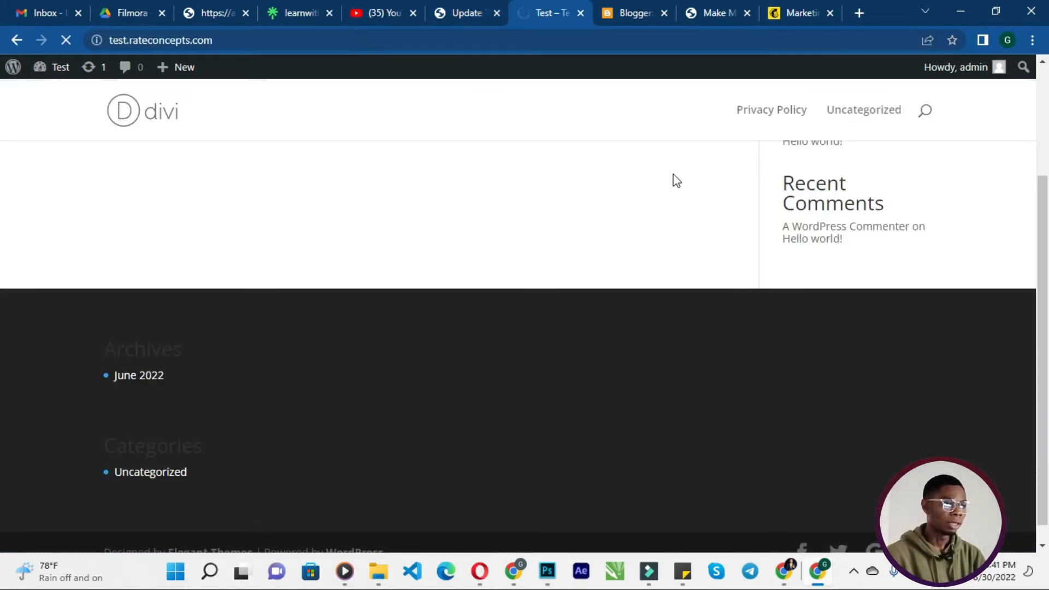
left_click(458, 11)
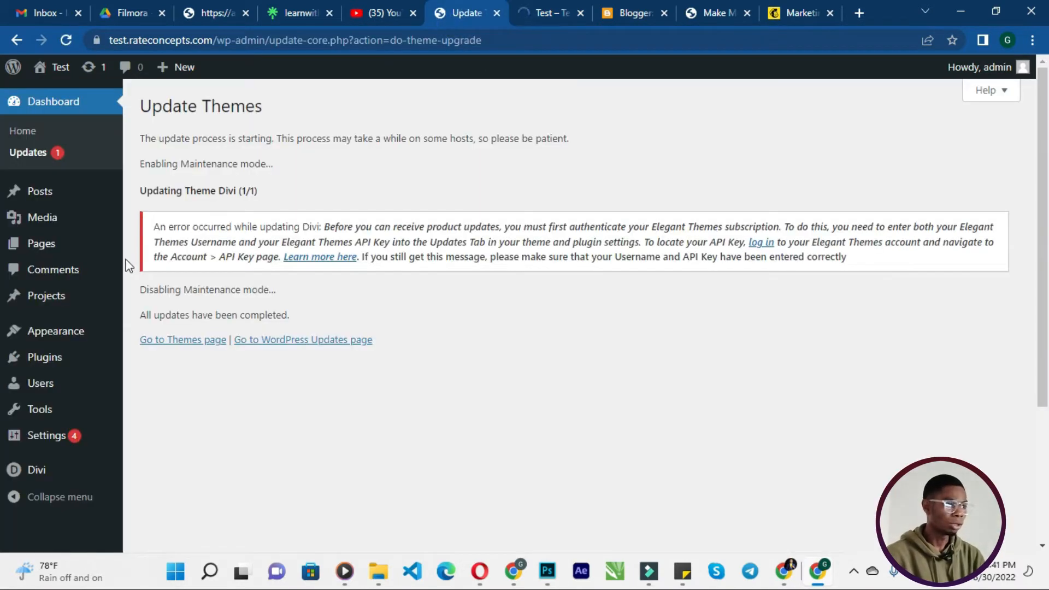
left_click(535, 9)
left_click(459, 8)
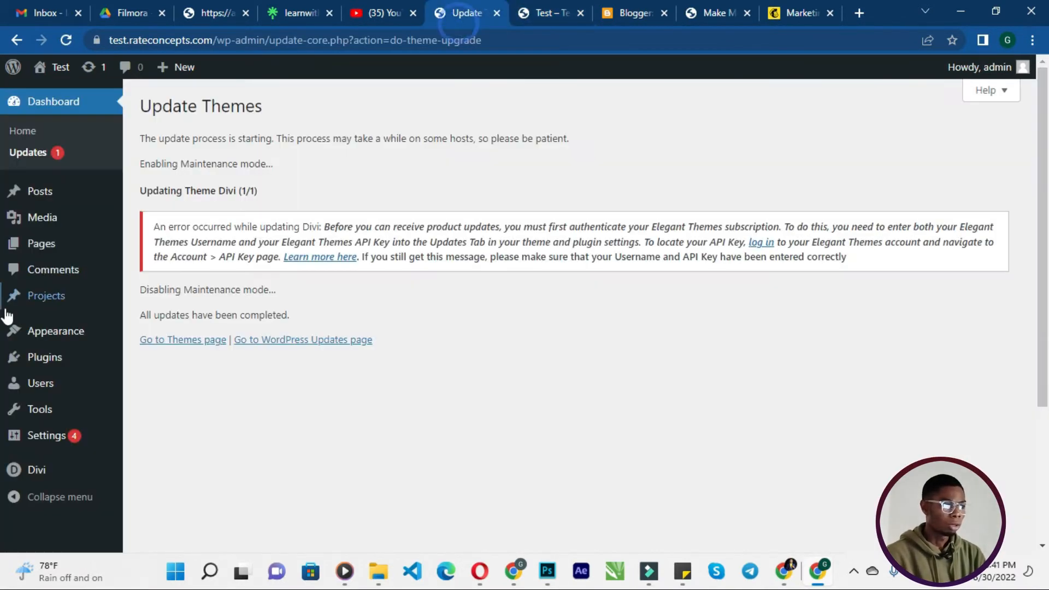
- Open the Reading settings page
scroll(9, 317, "down", 3)
mouse_move(53, 441)
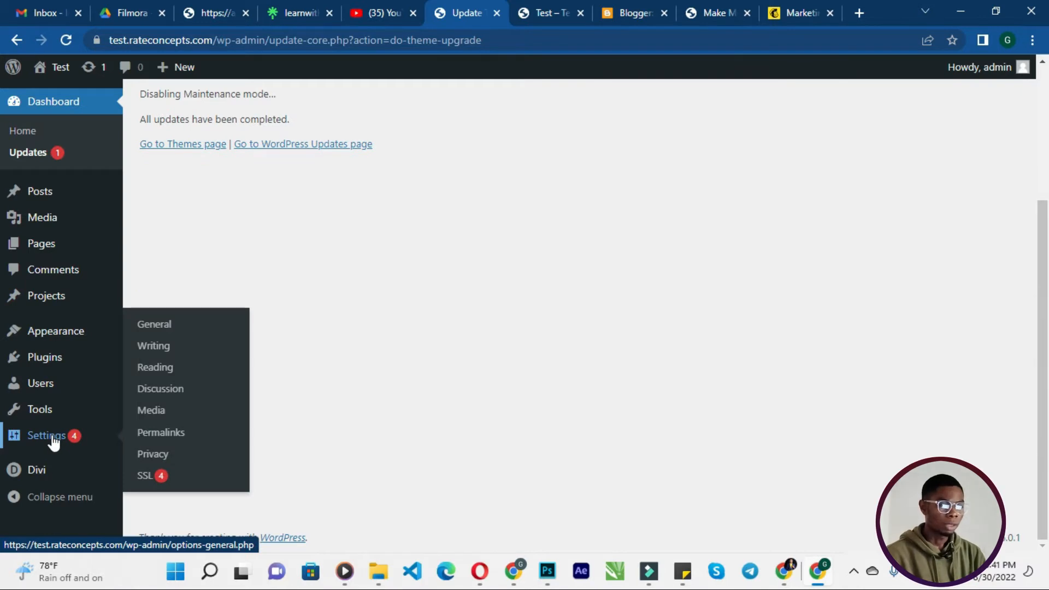
left_click(164, 369)
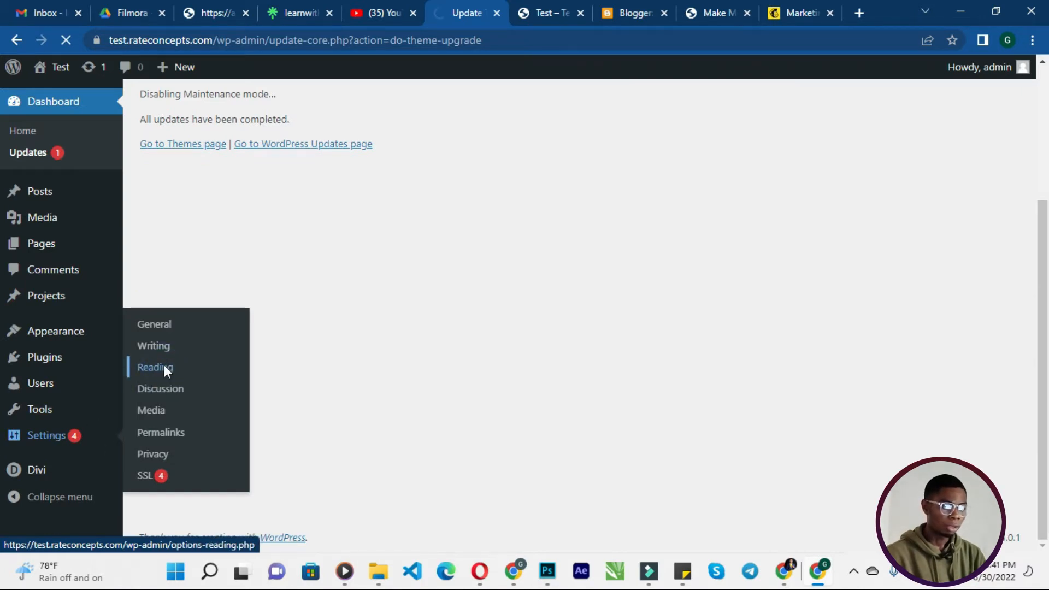
scroll(183, 328, "down", 2)
scroll(183, 327, "up", 2)
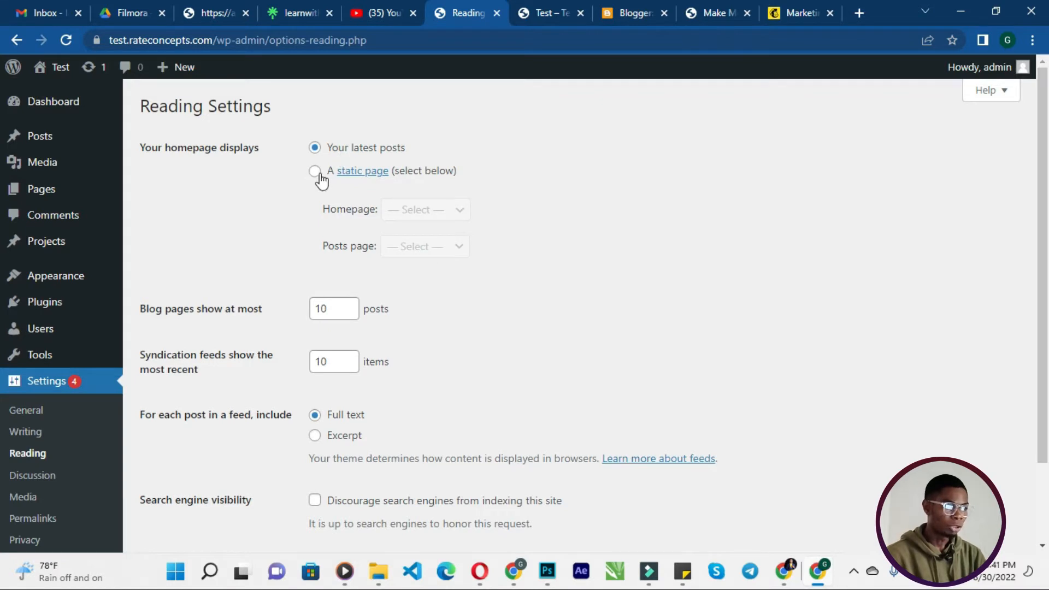
- Create and publish a new page titled Home, then return to the dashboard
left_click(71, 197)
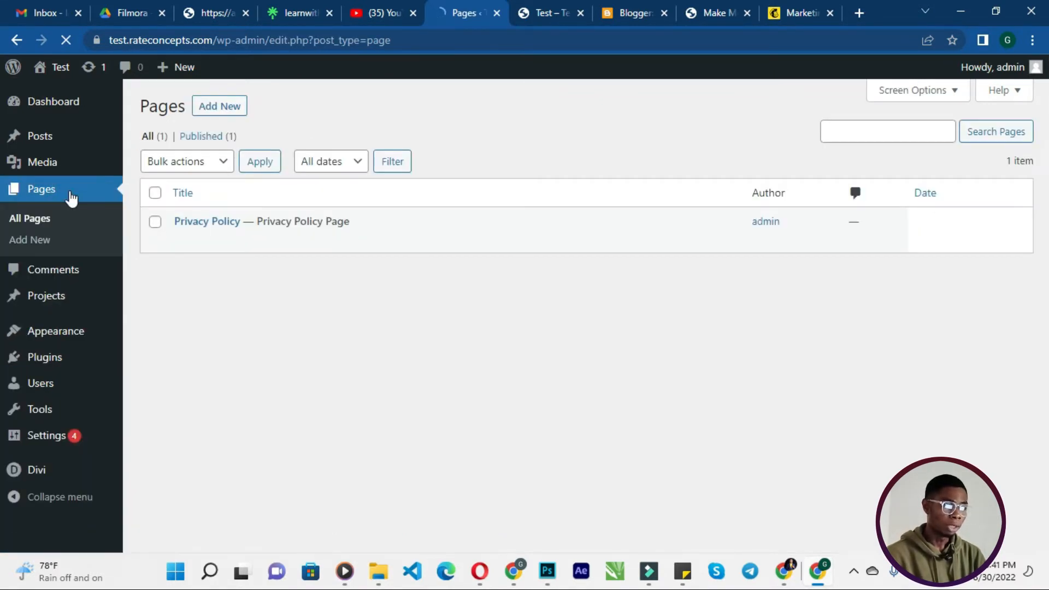
left_click(224, 114)
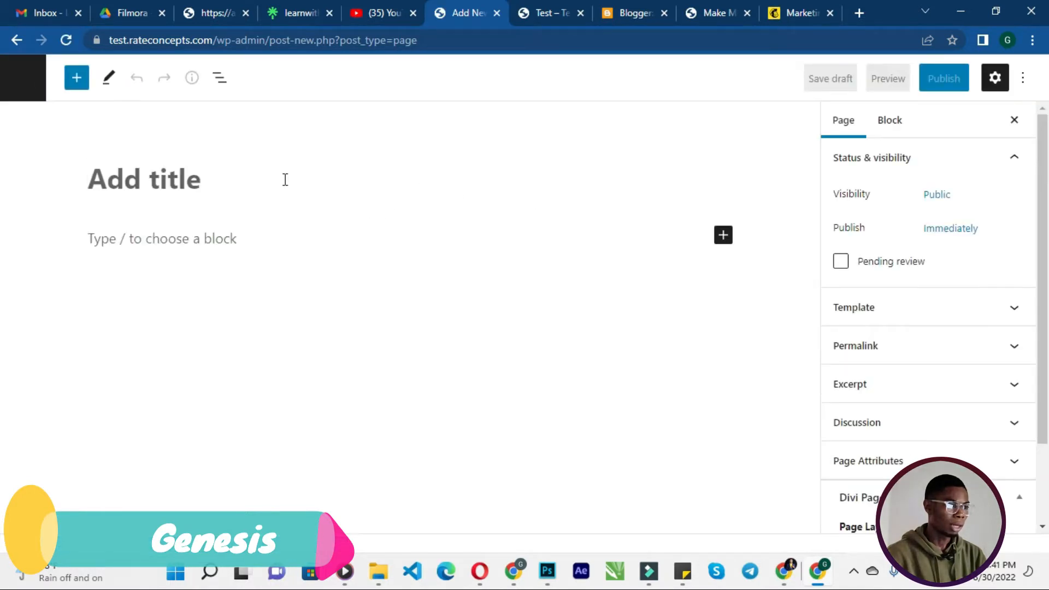
type("Home")
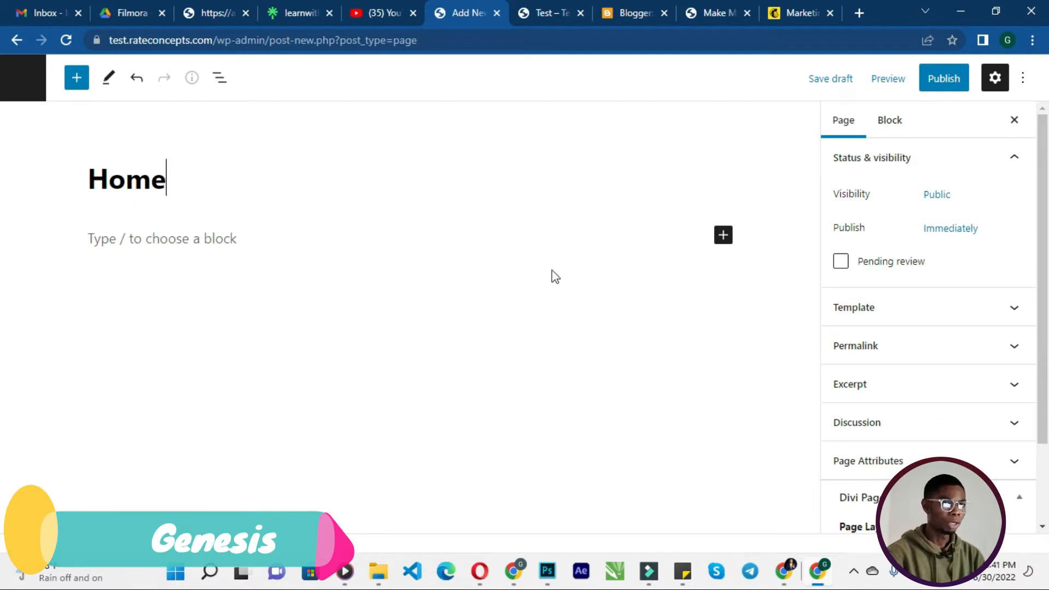
left_click(938, 84)
left_click(909, 85)
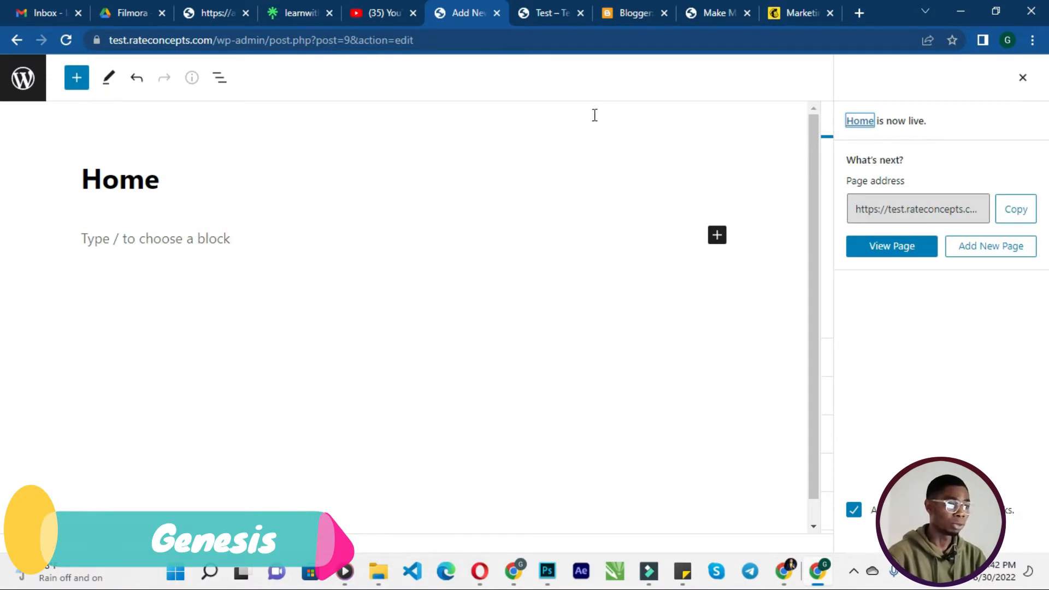
left_click(24, 84)
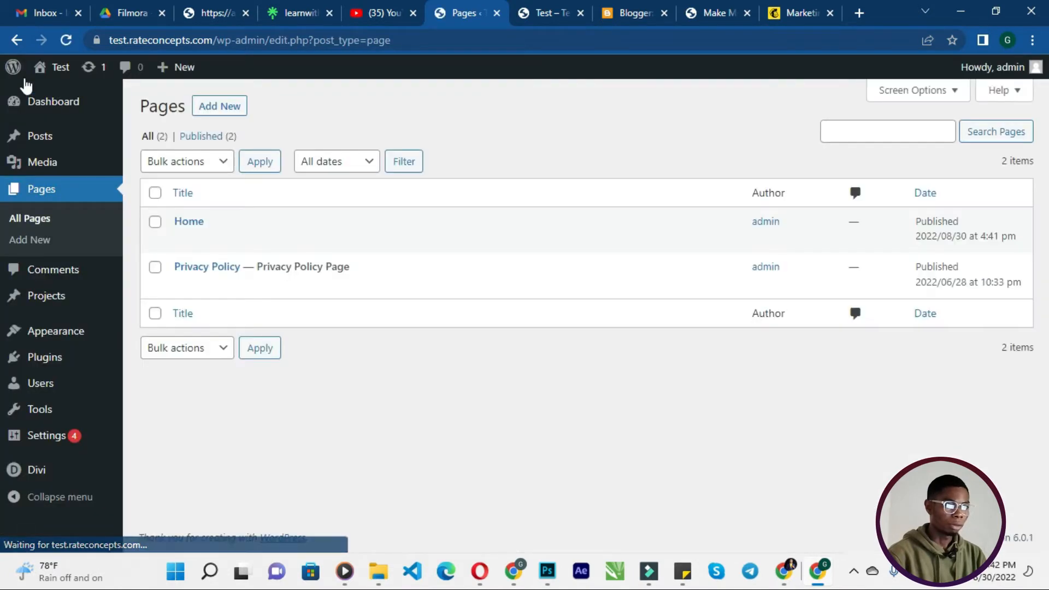
- In Reading settings, make the homepage display a static page set to Home and save the changes
mouse_move(66, 440)
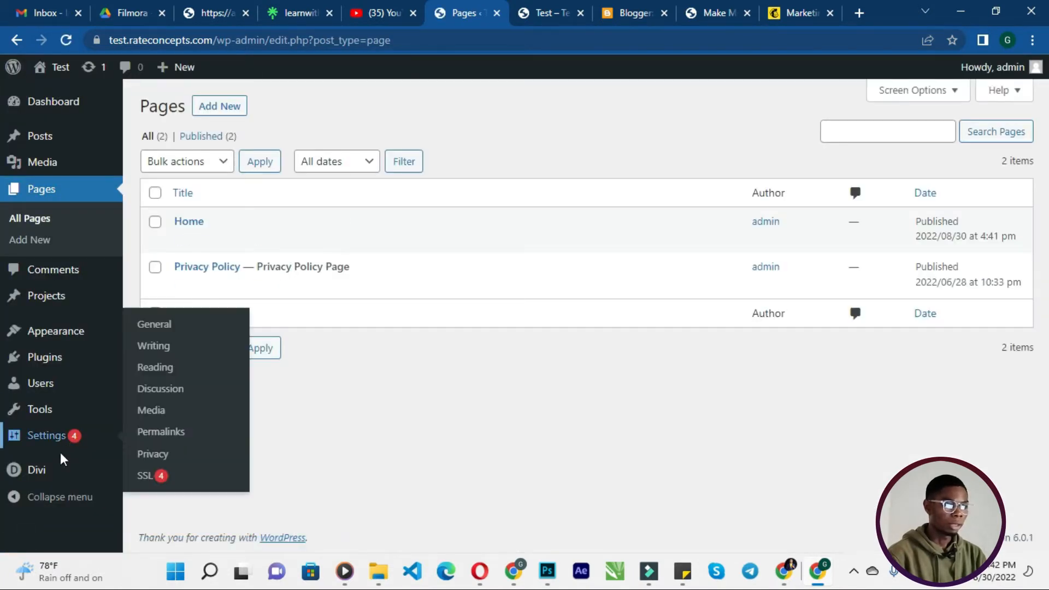
left_click(171, 368)
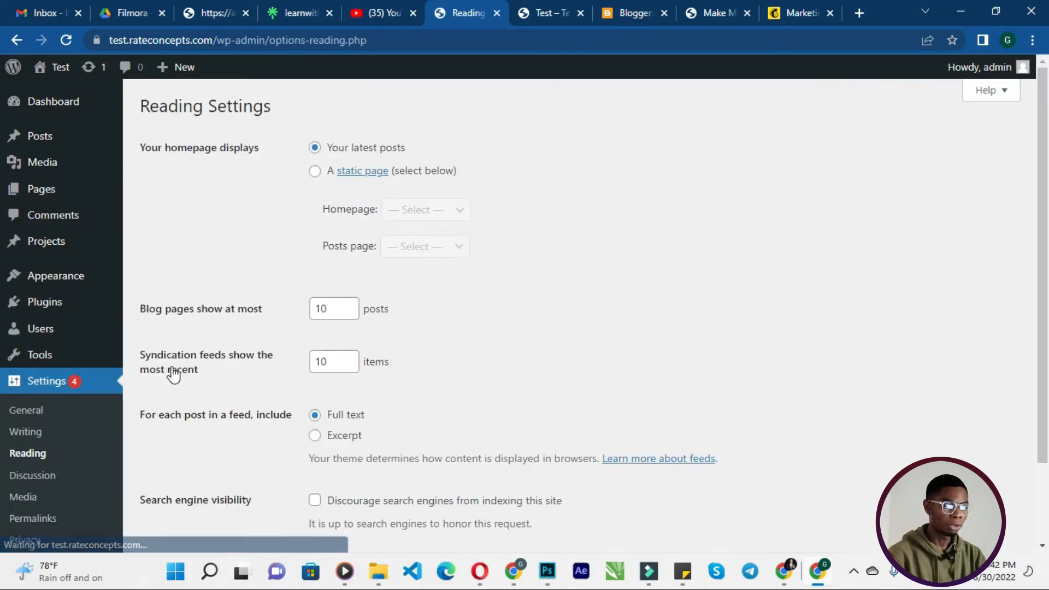
left_click(314, 171)
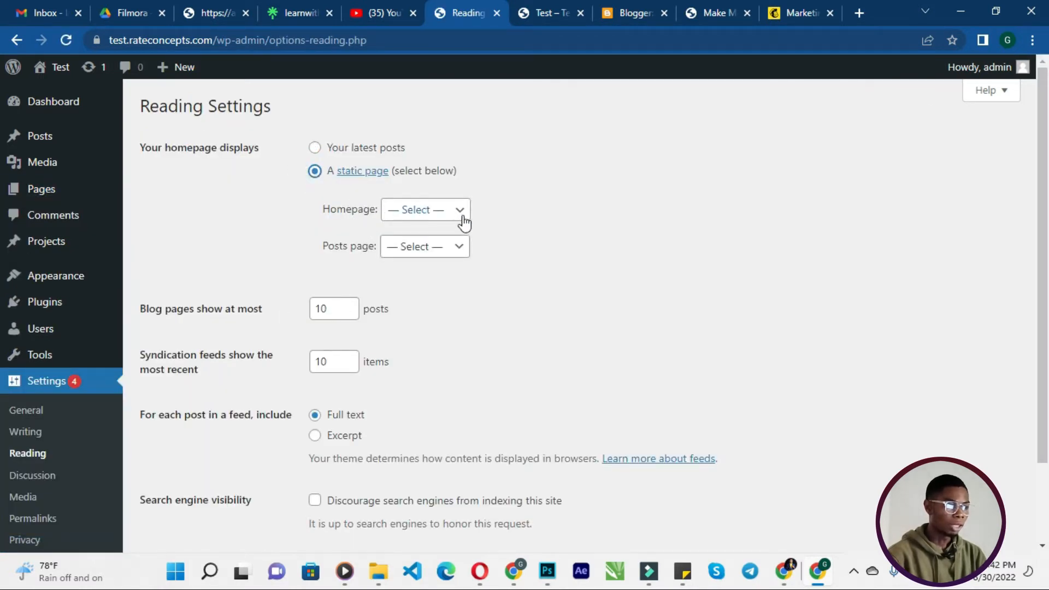
left_click(439, 211)
left_click(434, 245)
scroll(437, 257, "down", 3)
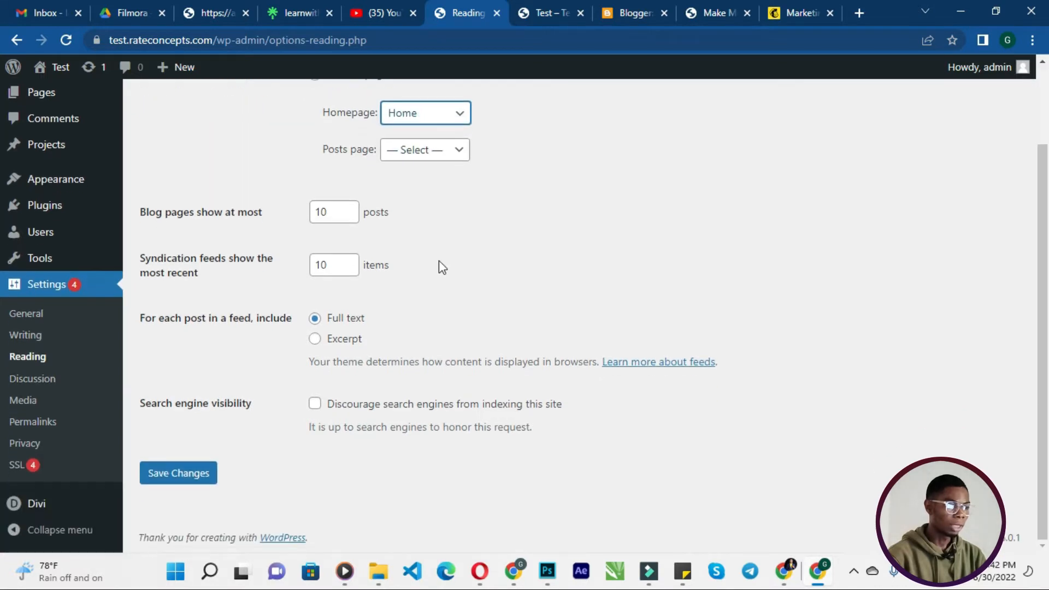
left_click(190, 481)
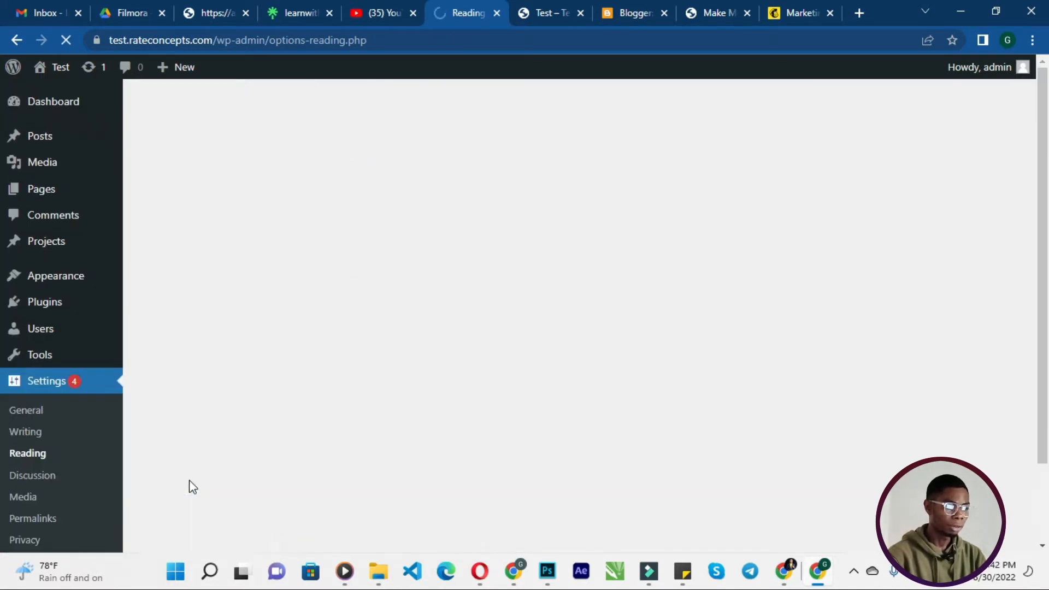
- Open the Permalinks settings and choose the Post name structure
scroll(201, 394, "down", 5)
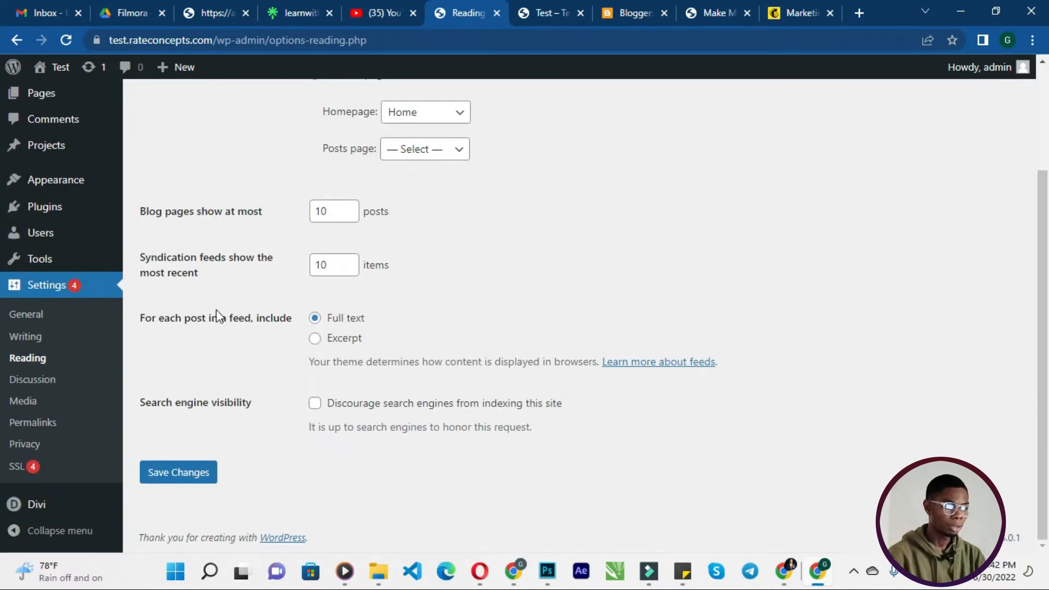
left_click(45, 428)
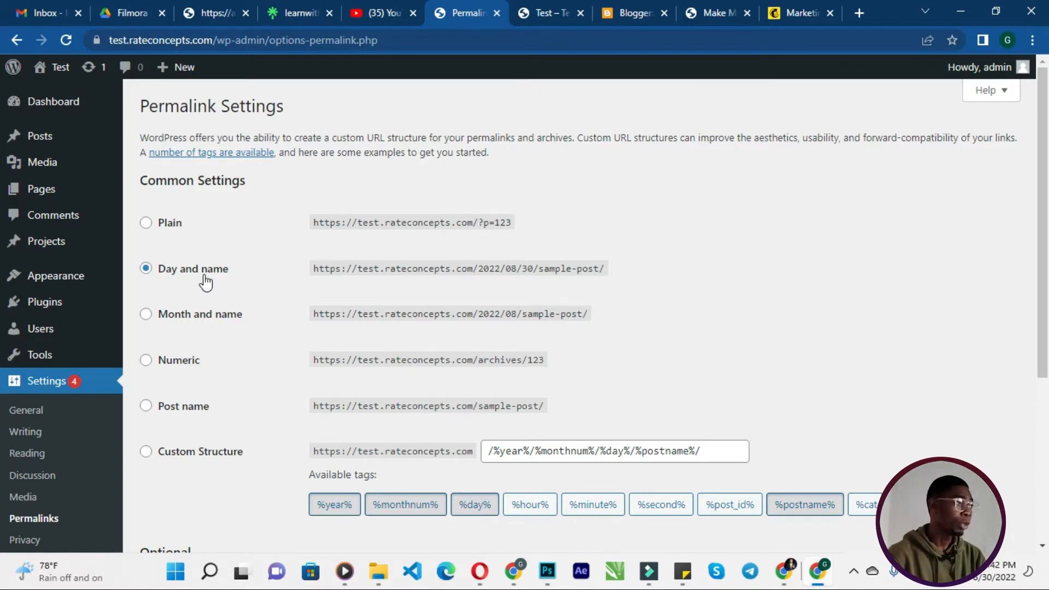
left_click(197, 410)
scroll(228, 392, "down", 1)
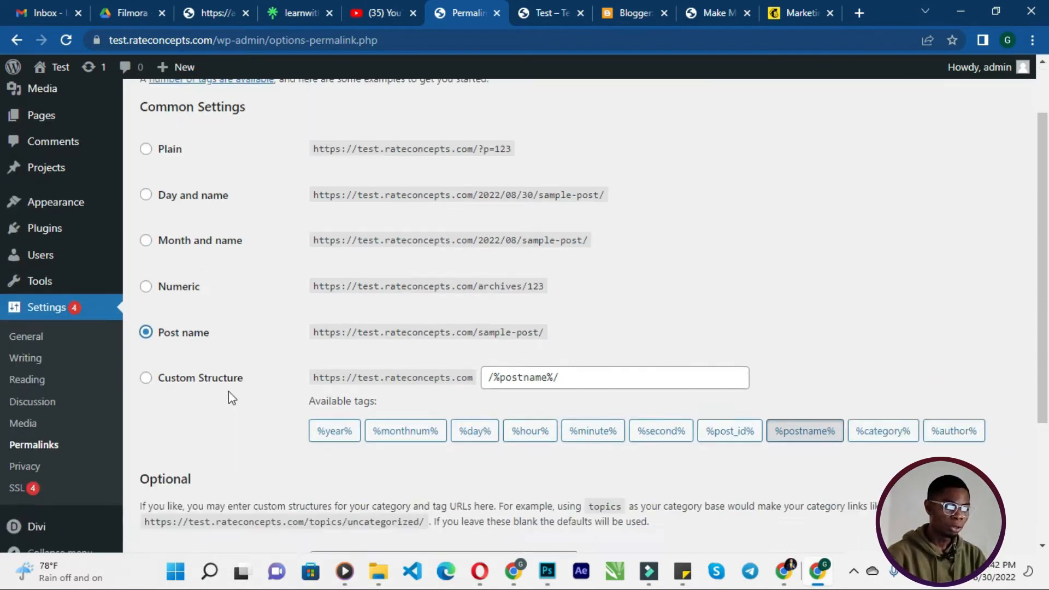
scroll(228, 391, "down", 3)
scroll(229, 393, "up", 5)
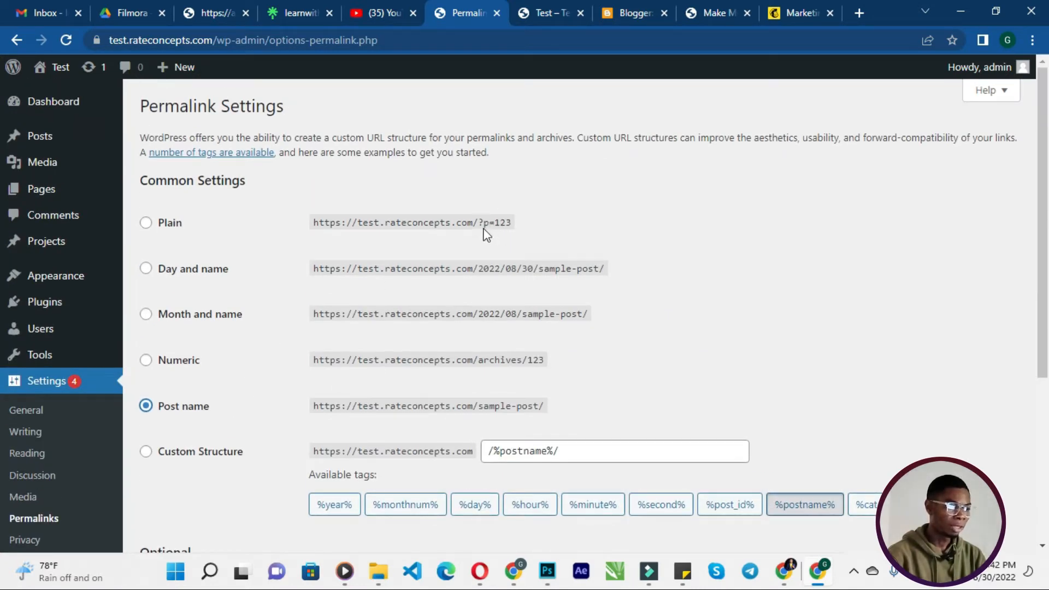
left_click(541, 12)
left_click(345, 33)
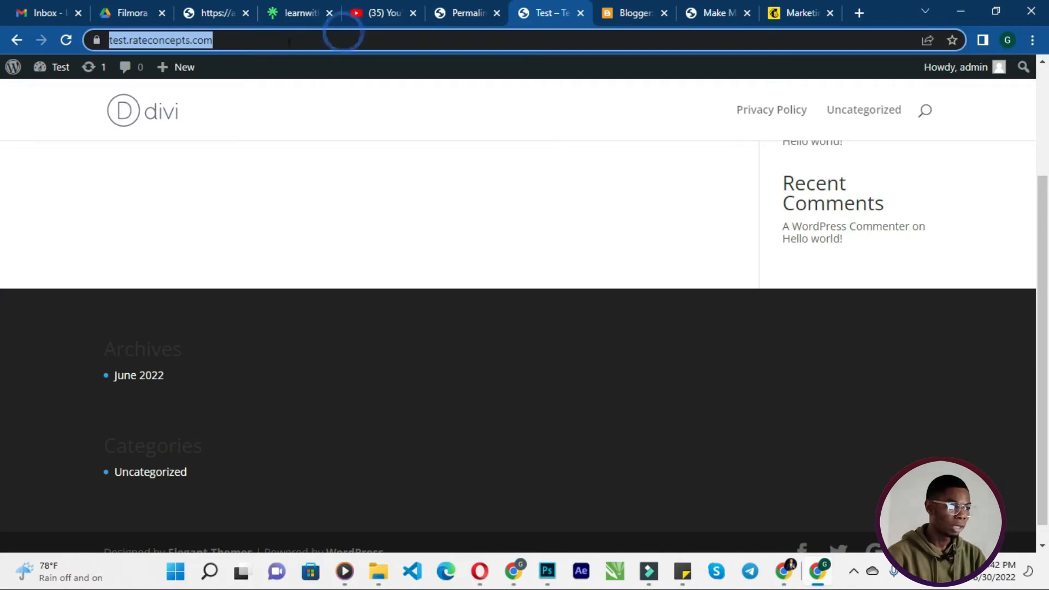
left_click(455, 16)
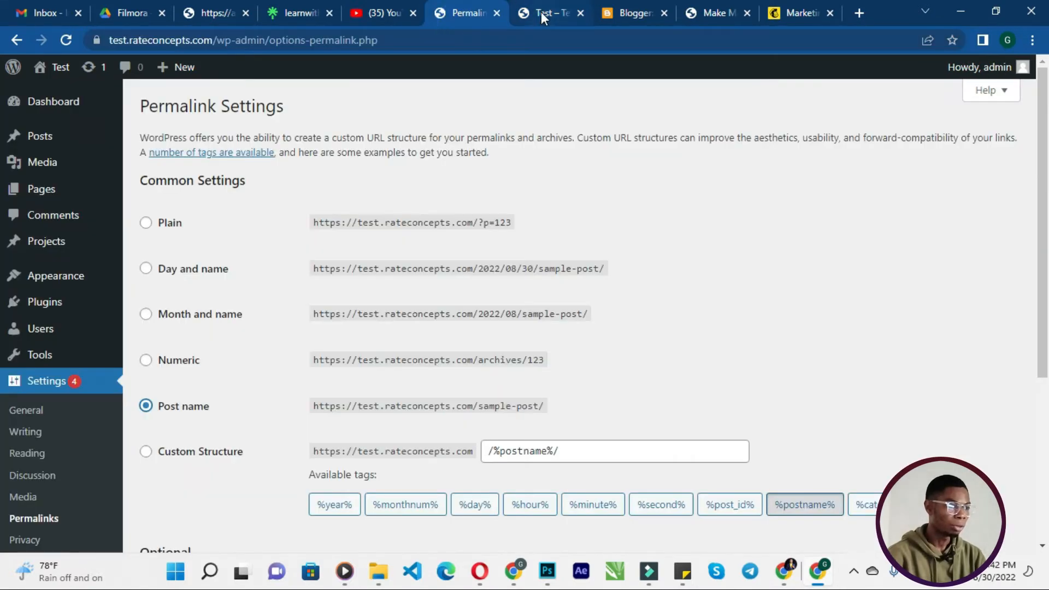
left_click(544, 13)
left_click(437, 15)
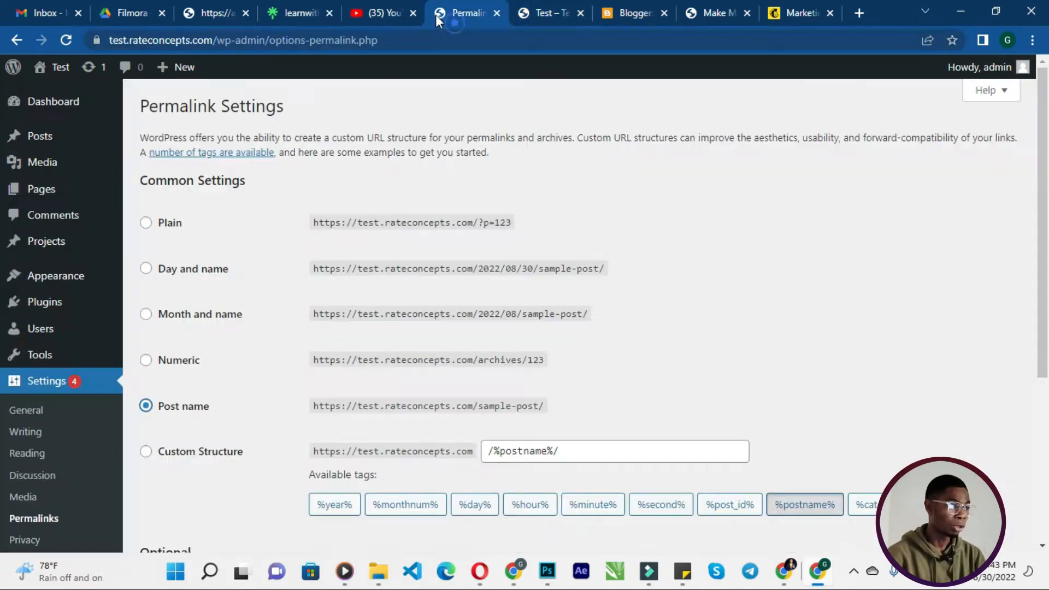
left_click(377, 10)
left_click(471, 10)
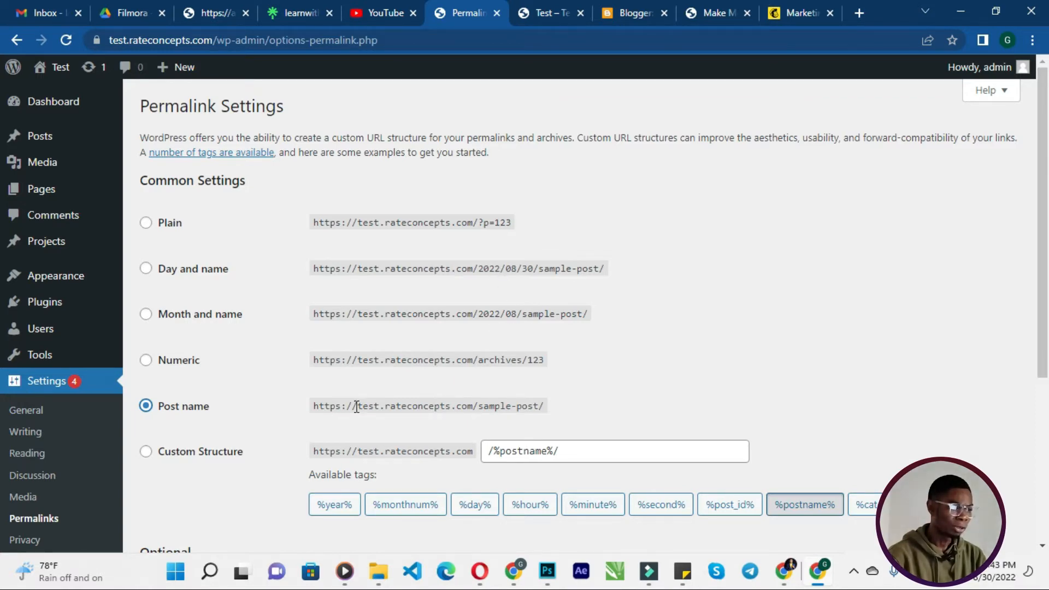
- Save the Post name permalink settings
scroll(328, 339, "down", 5)
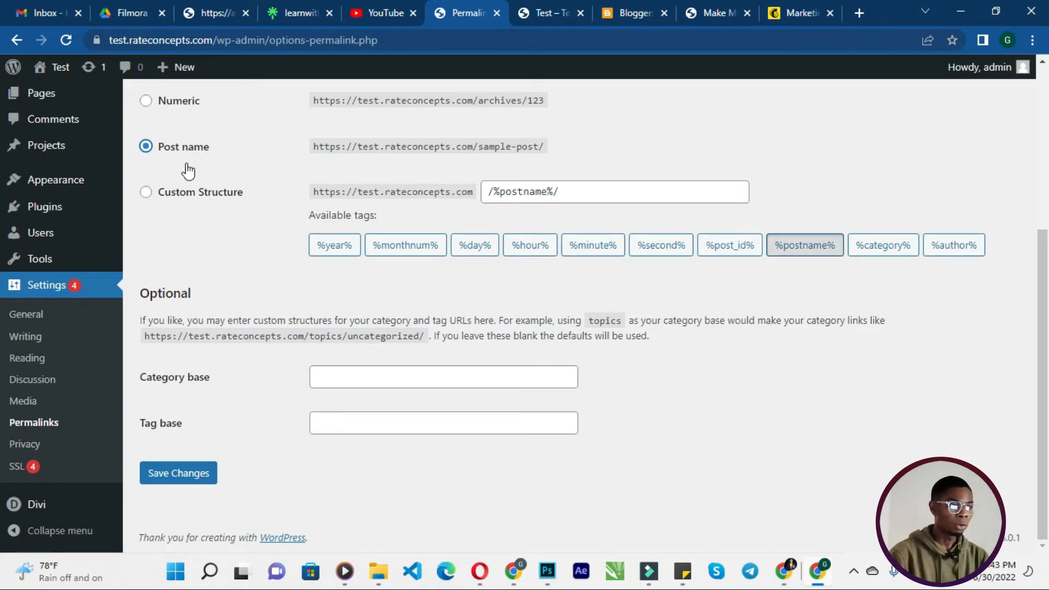
left_click(179, 480)
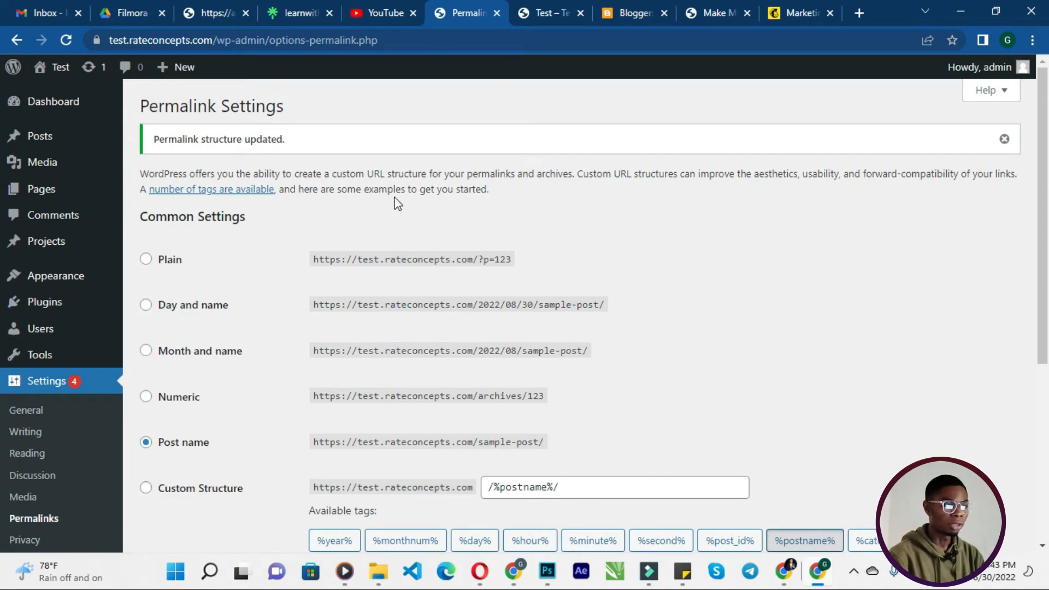
scroll(117, 381, "down", 1)
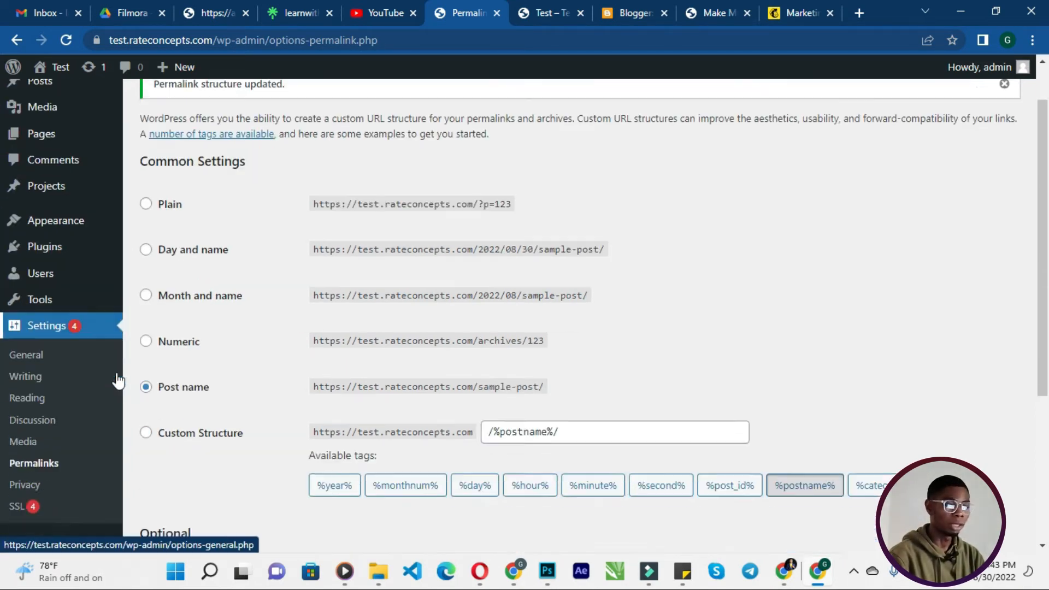
- Review the Reading settings page
scroll(117, 381, "down", 5)
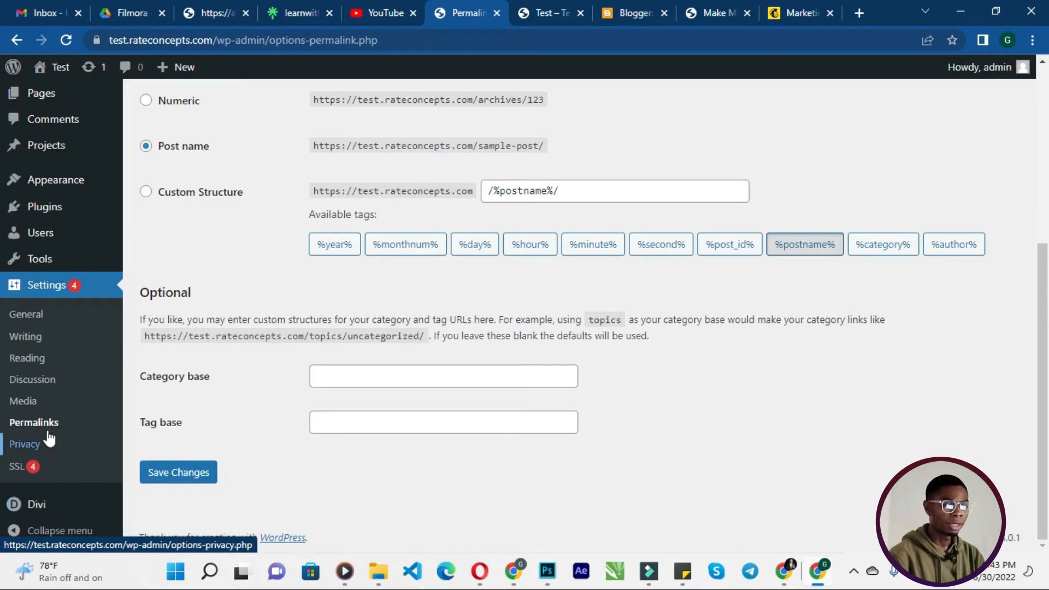
left_click(55, 361)
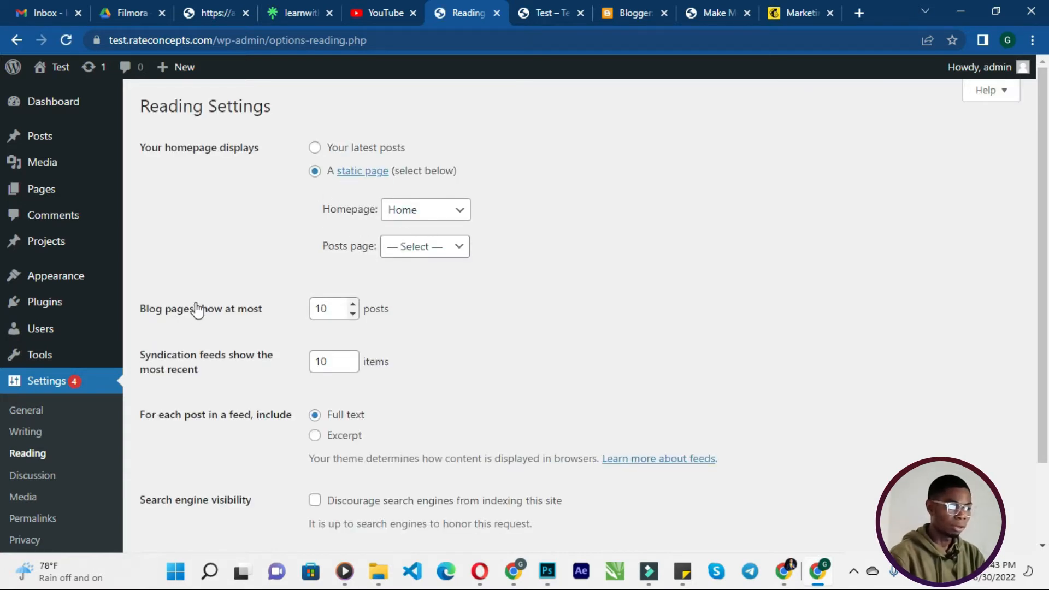
scroll(195, 305, "down", 2)
- Reload the site's front end in its tab and open test.rateconcepts.com/home
left_click(520, 16)
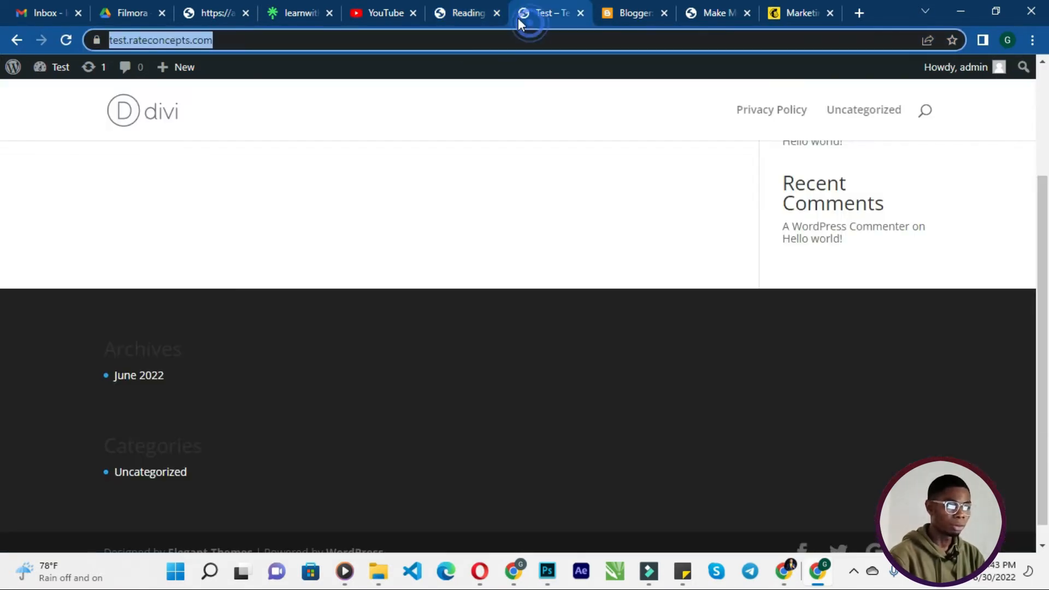
left_click(366, 41)
key("Return")
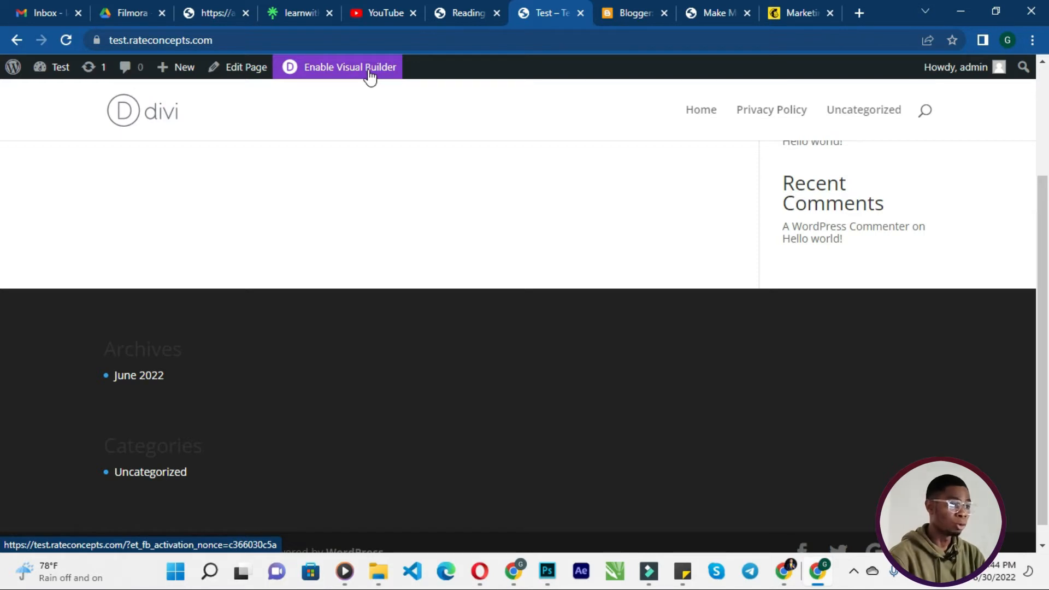
left_click(433, 42)
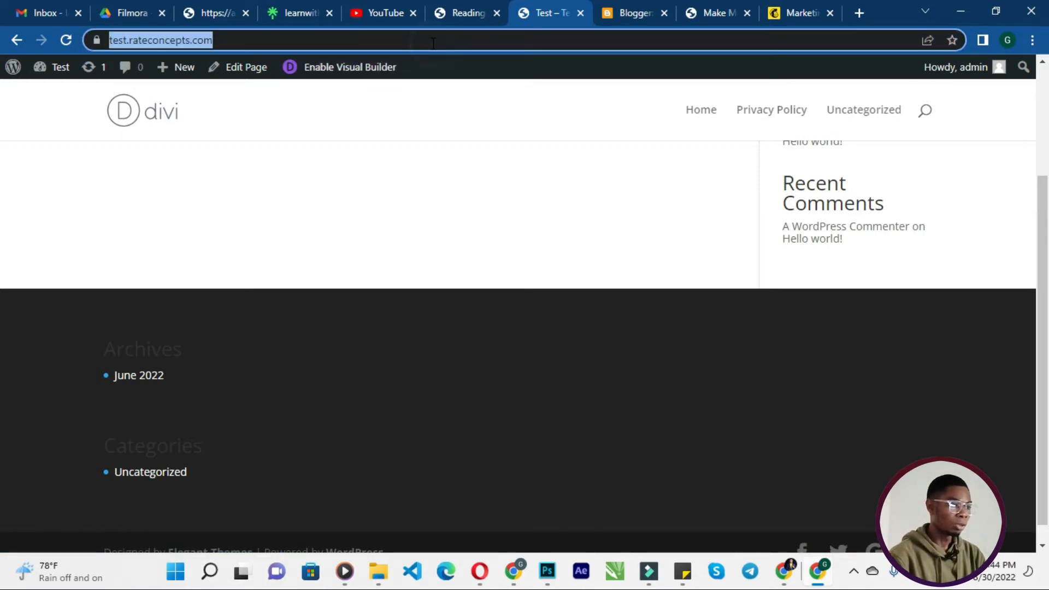
left_click(433, 42)
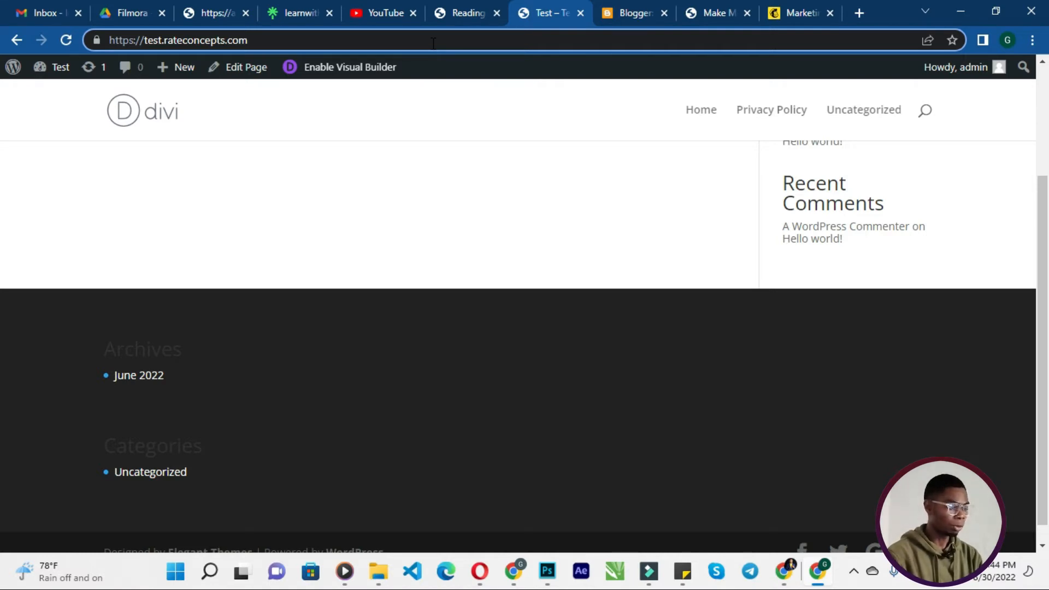
type("/home")
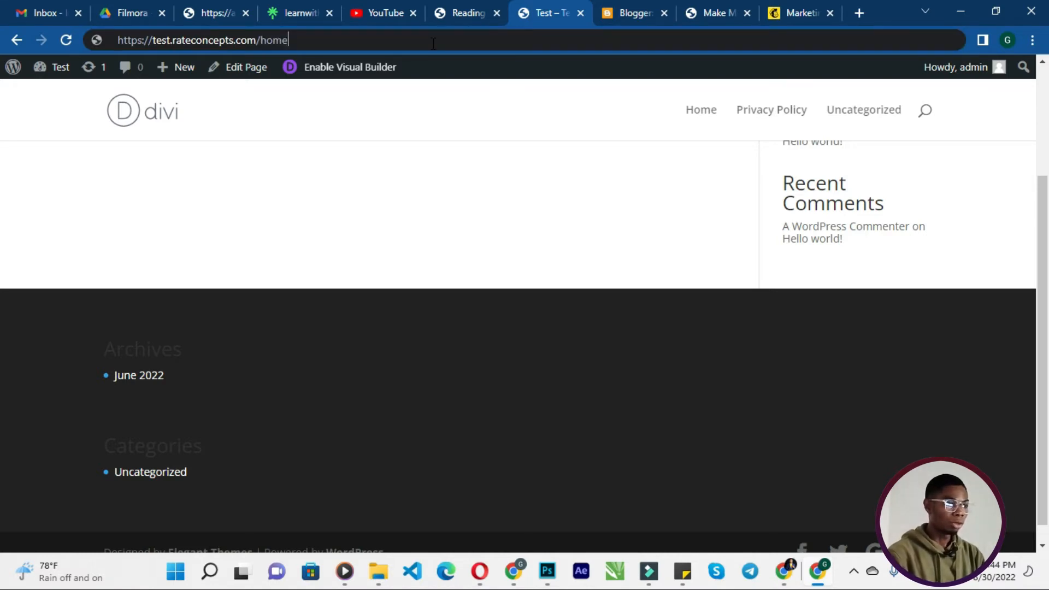
key("Return")
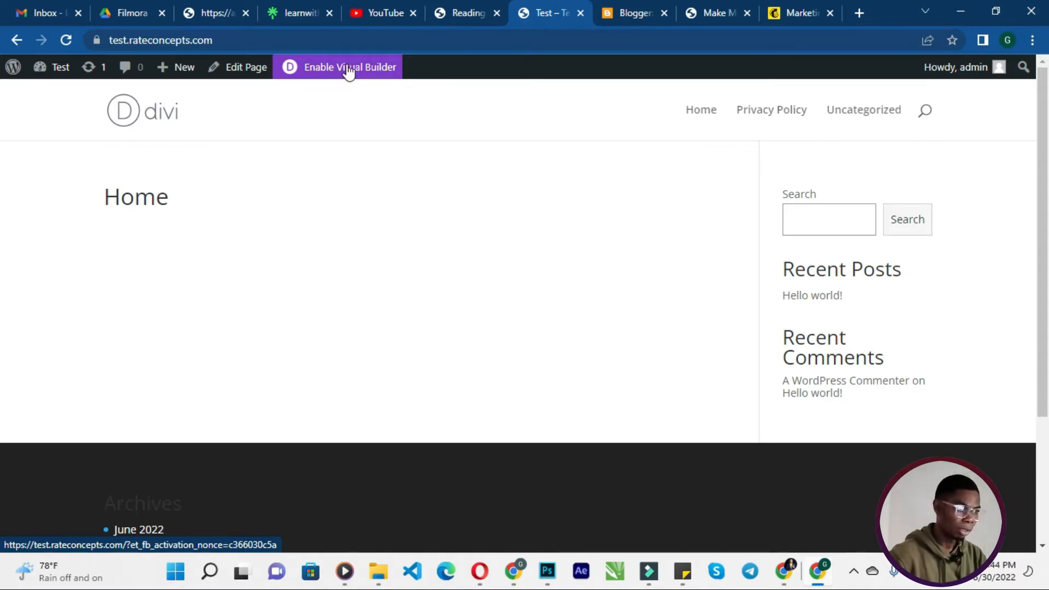
- Enable the Divi Visual Builder on the Home page and choose to start building
left_click(348, 69)
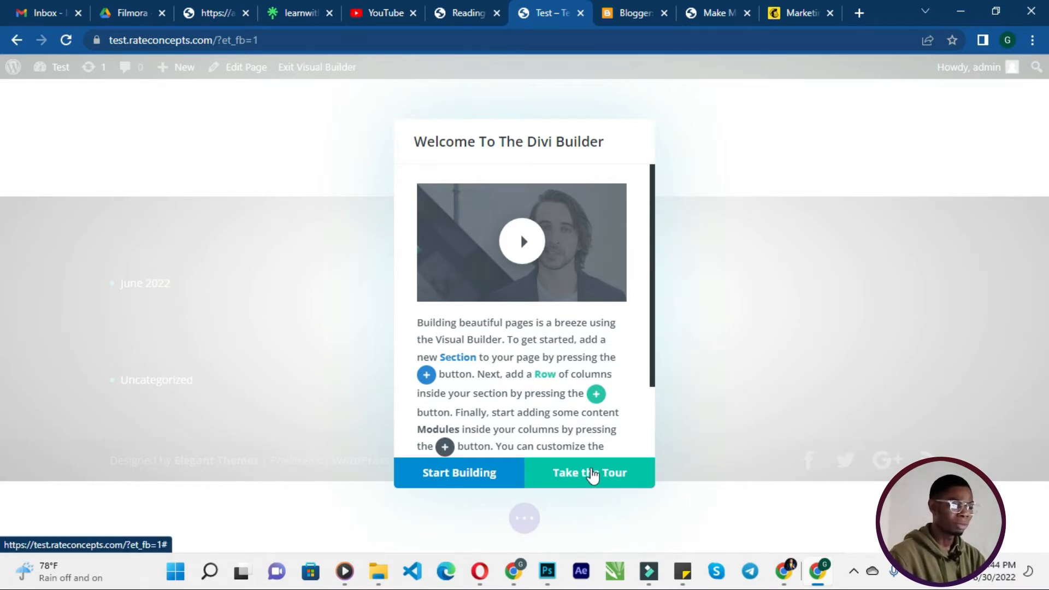
scroll(589, 439, "down", 2)
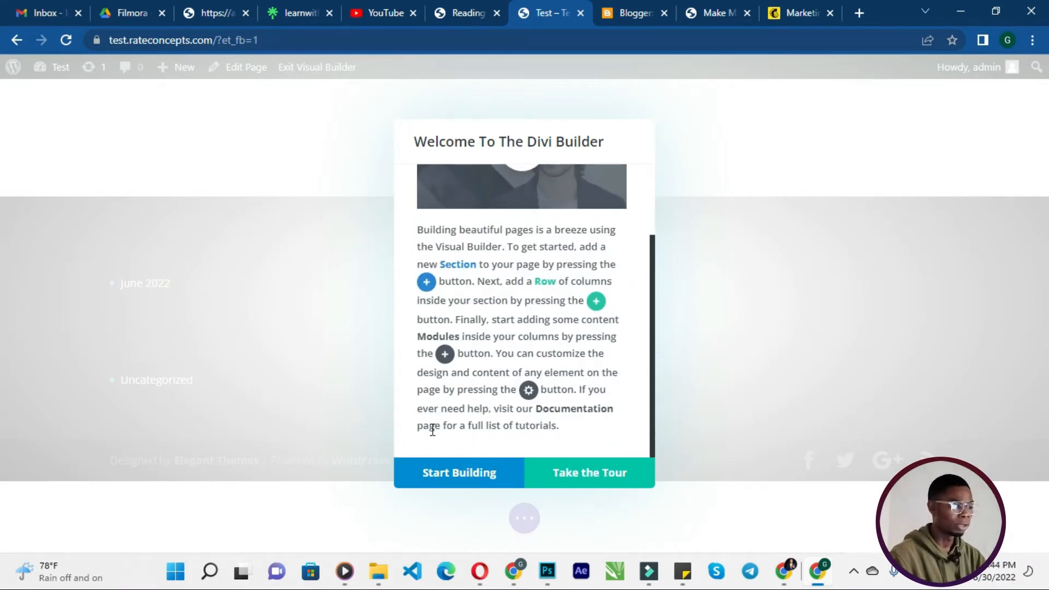
left_click(453, 475)
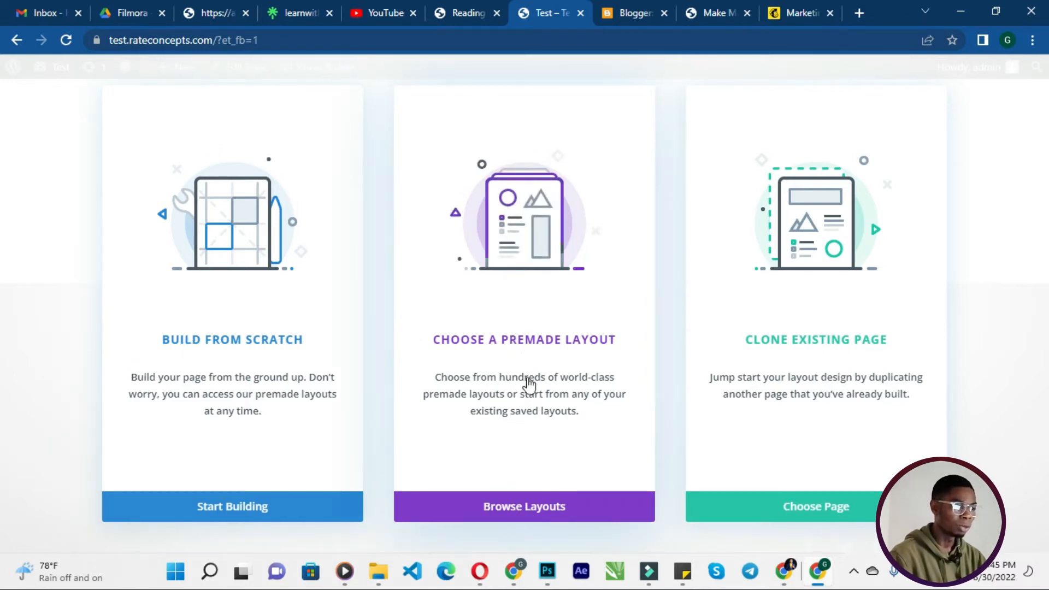
- Open the premade layout library and browse the available layout packs
left_click(517, 512)
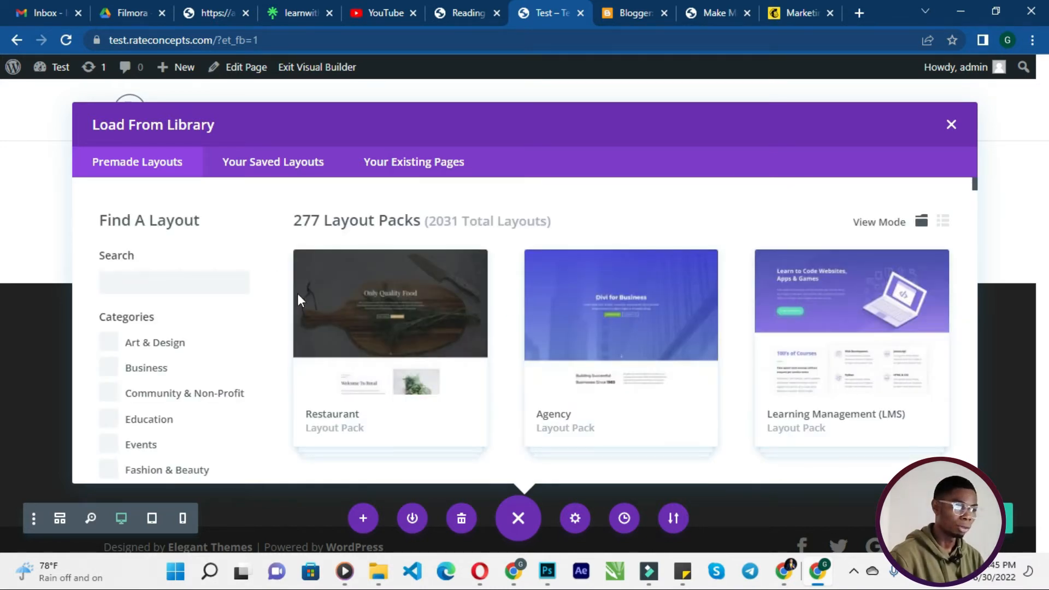
left_click(133, 283)
scroll(468, 316, "down", 4)
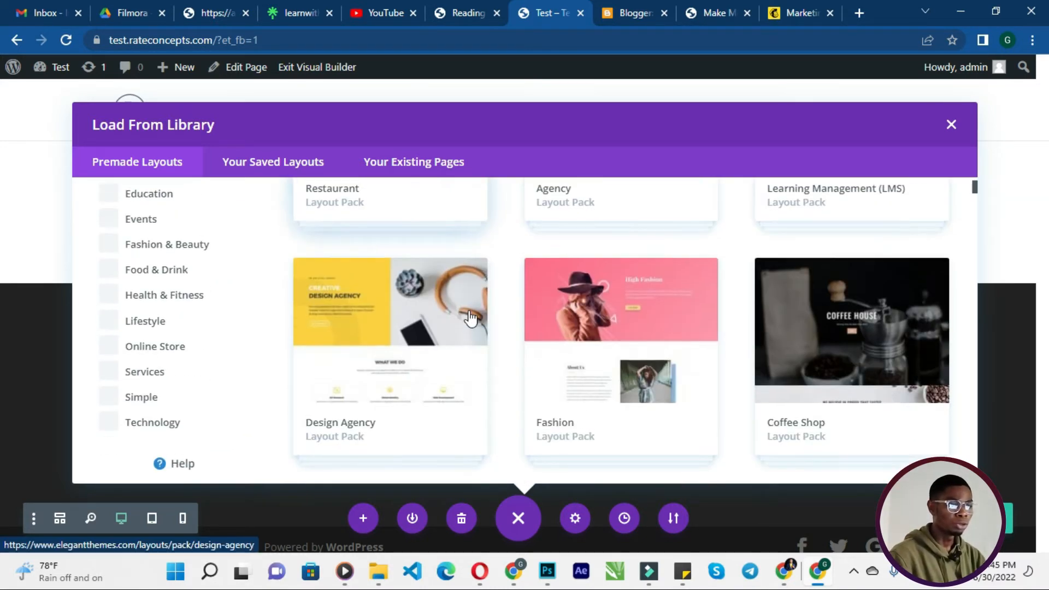
scroll(469, 316, "up", 4)
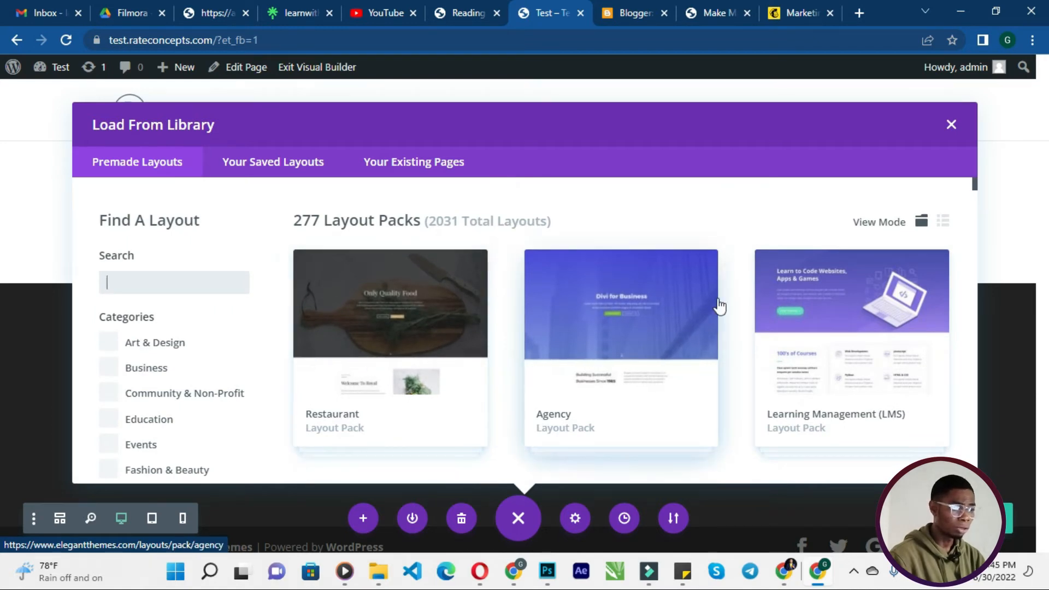
scroll(719, 306, "down", 4)
scroll(836, 269, "up", 1)
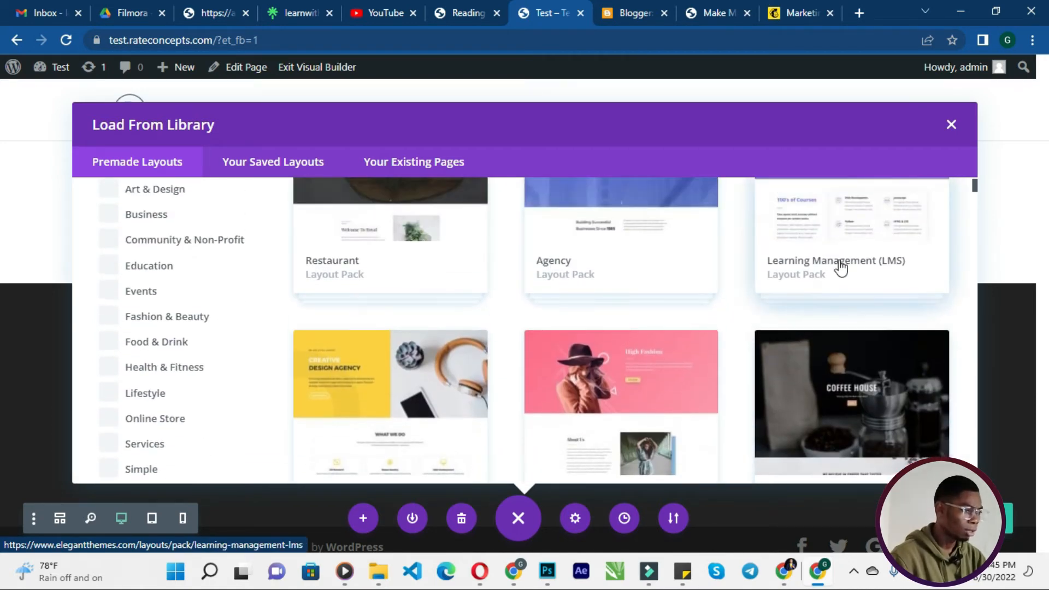
scroll(400, 389, "down", 3)
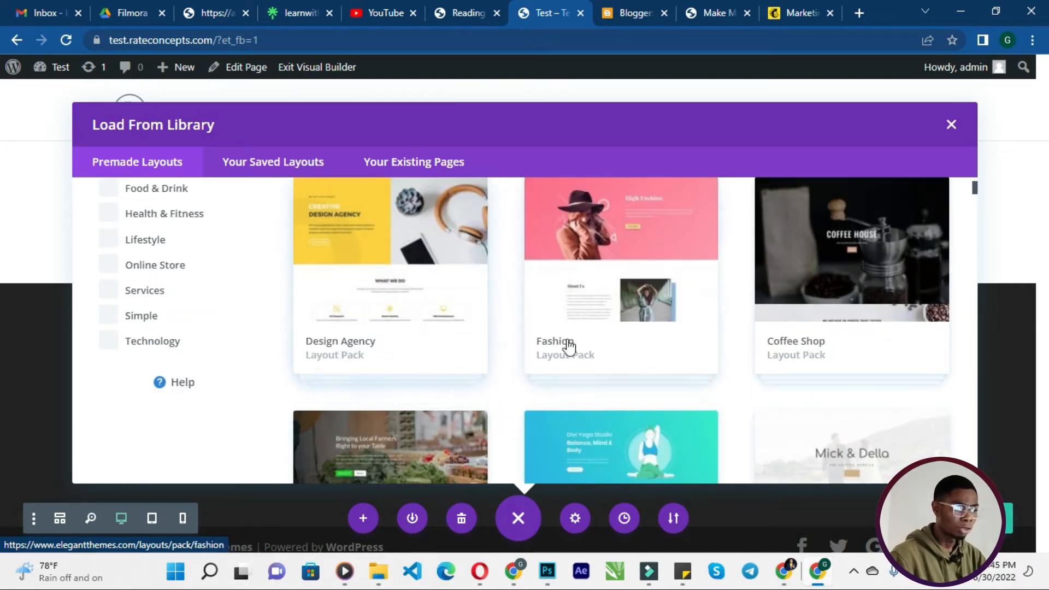
scroll(815, 352, "down", 1)
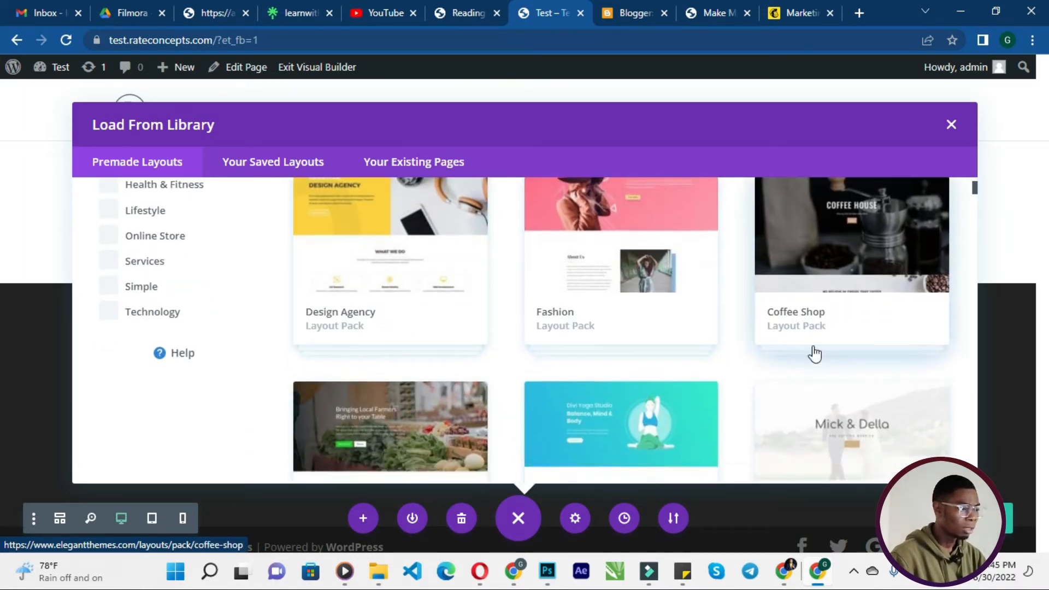
scroll(467, 363, "down", 12)
scroll(467, 363, "up", 5)
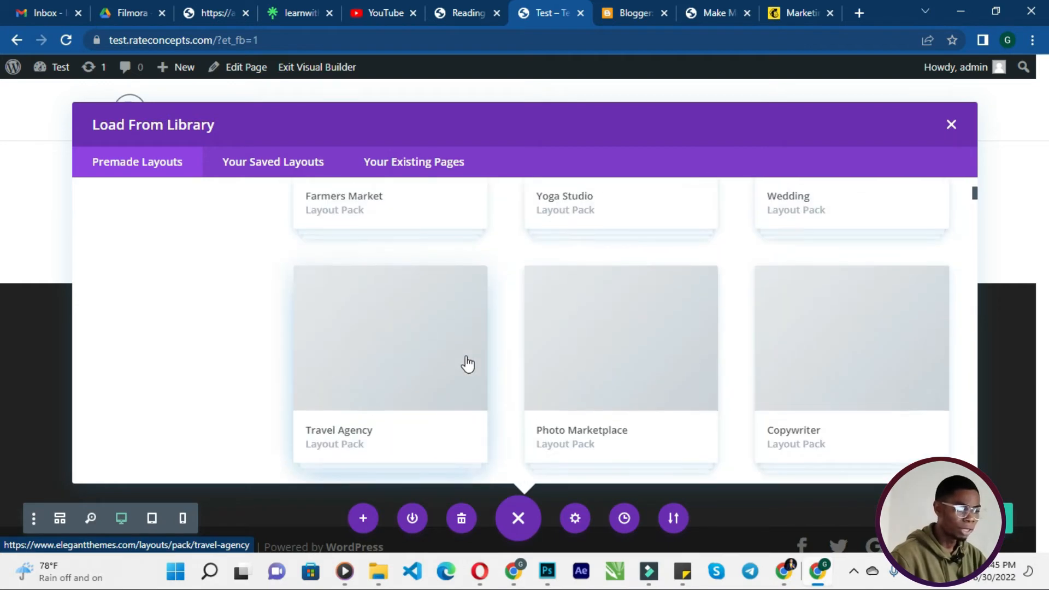
scroll(467, 363, "up", 15)
- Search the premade layouts for "ecomer", then for "shop"
left_click(172, 282)
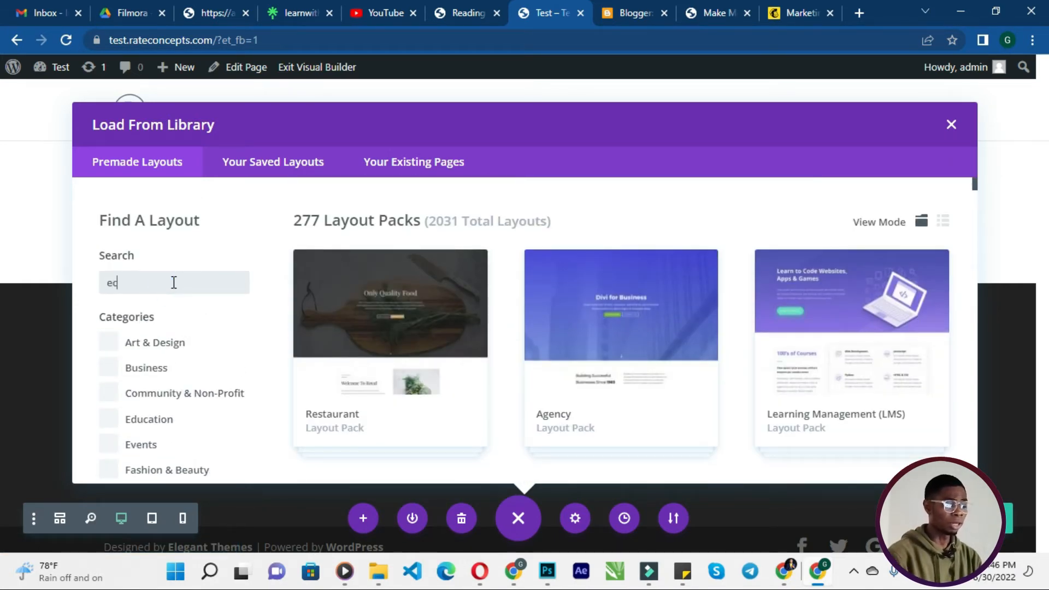
type("ecomer")
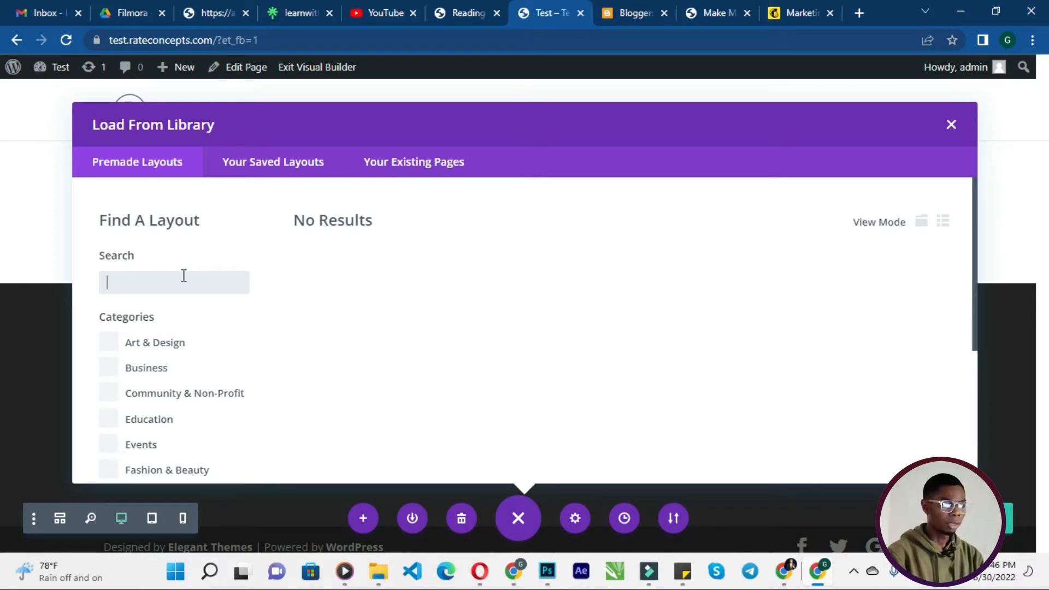
type("shop")
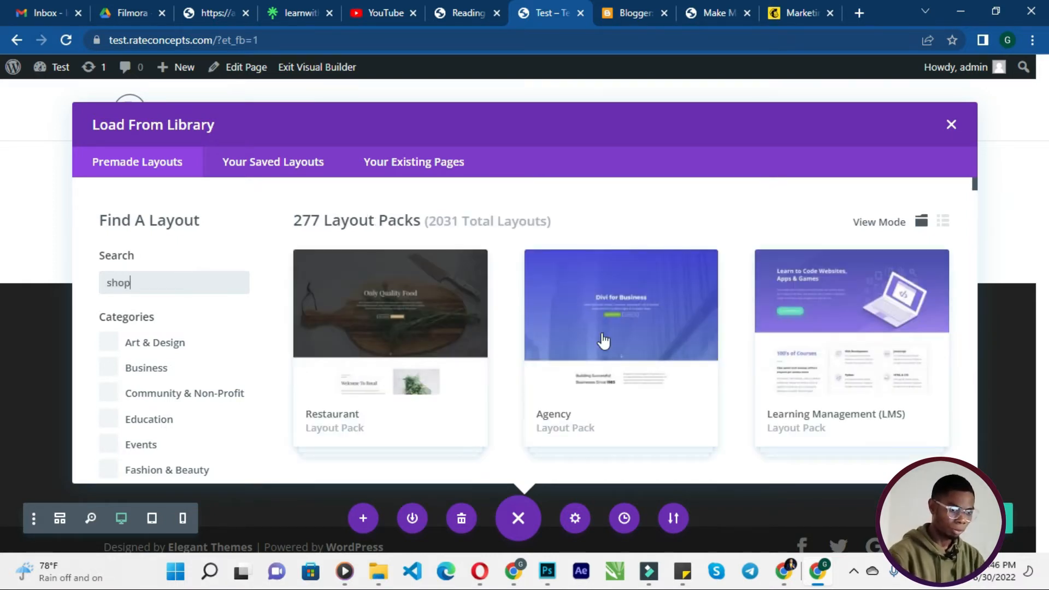
- Browse the shop layout results, then clear the layout search field
scroll(603, 339, "down", 10)
scroll(602, 333, "up", 7)
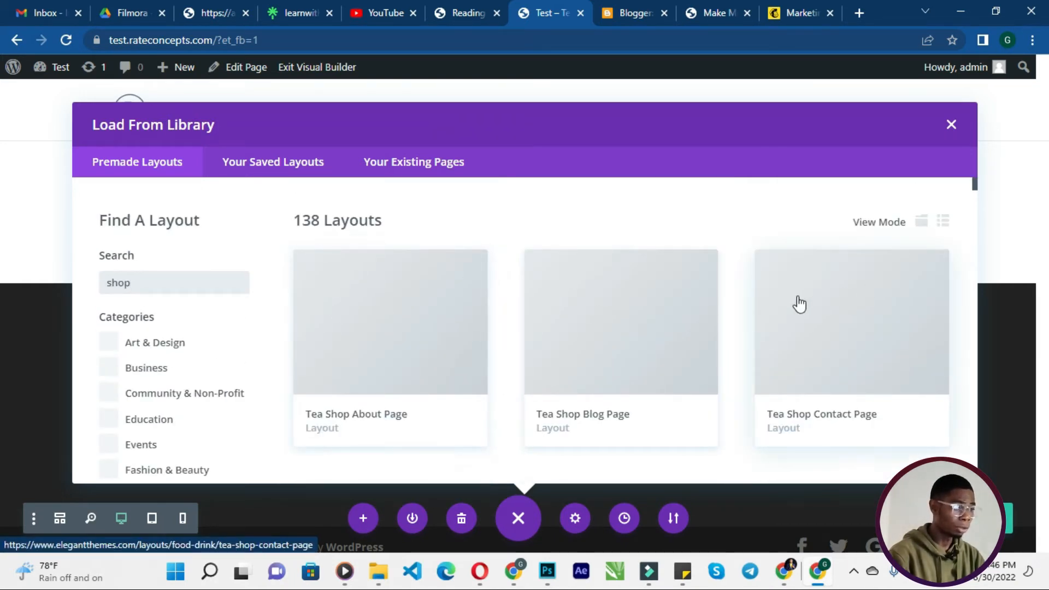
scroll(228, 335, "down", 5)
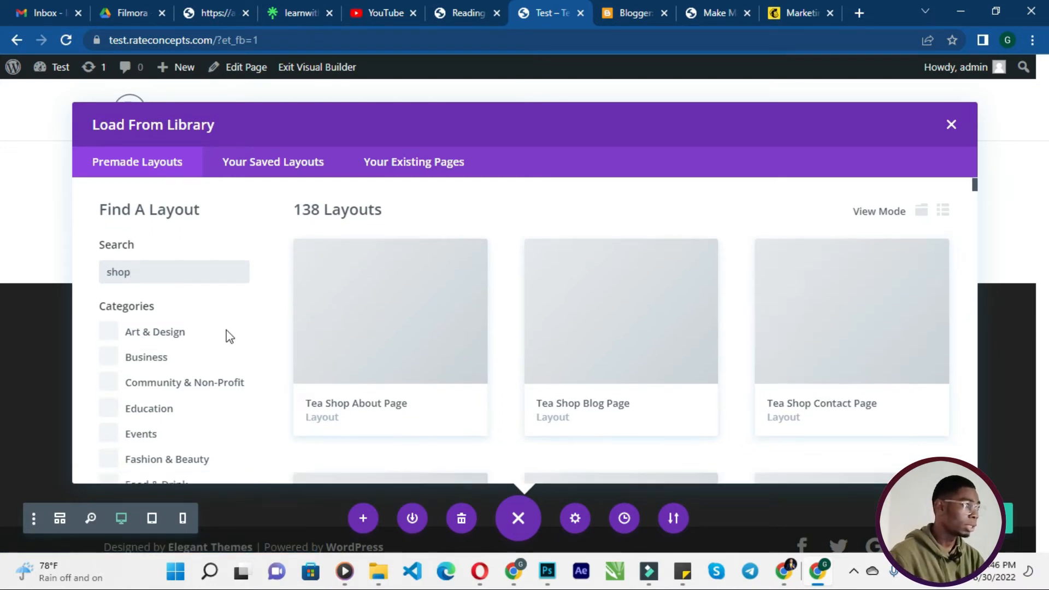
scroll(339, 311, "up", 5)
left_click(196, 279)
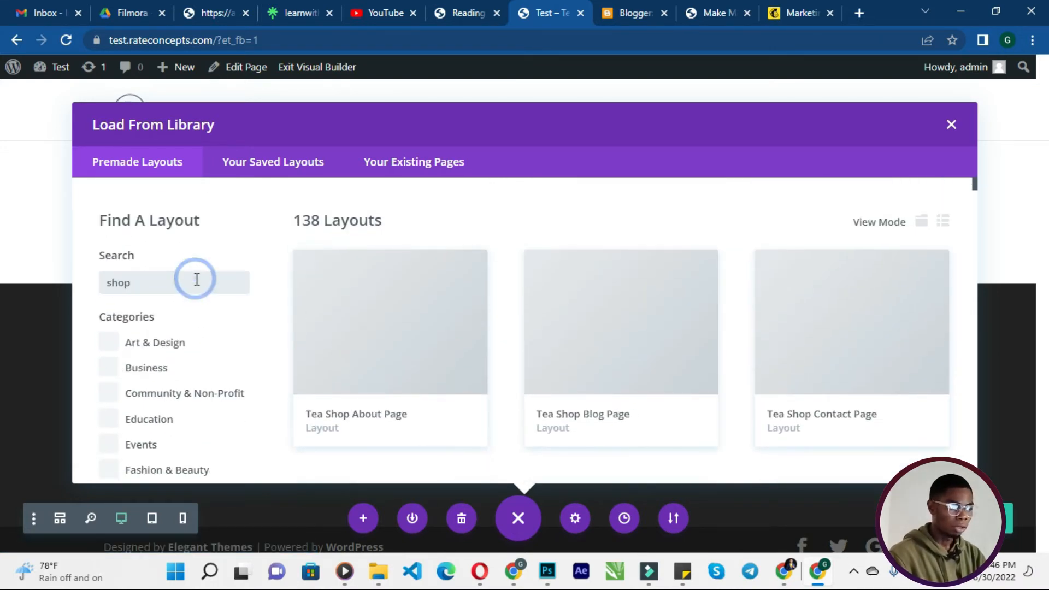
key("BackSpace")
key("BackSpace")
key("BackSpace")
key("BackSpace")
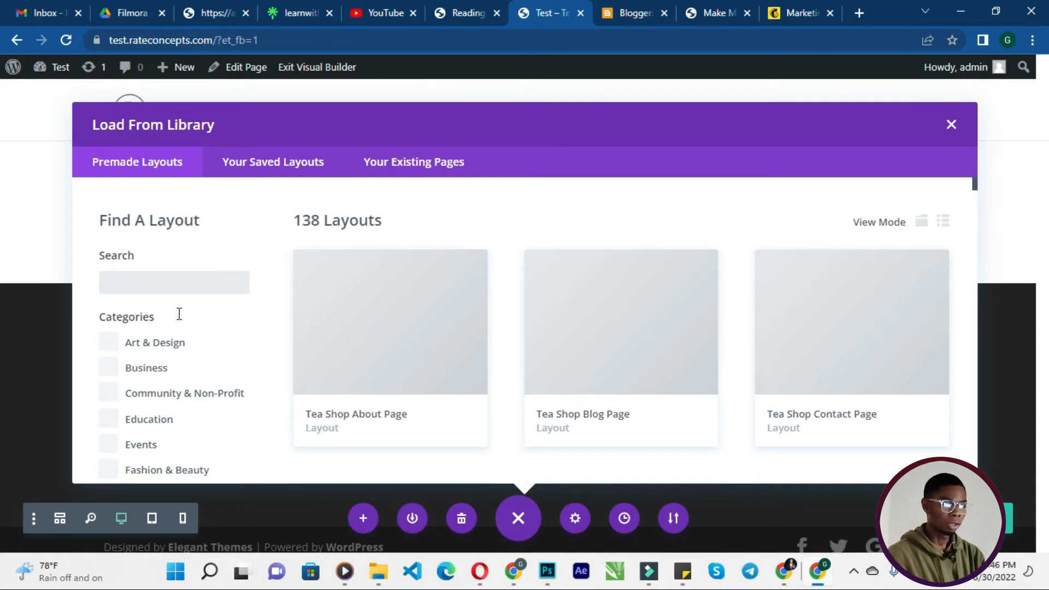
- Filter the premade layout packs by the Technology category
scroll(161, 335, "down", 4)
scroll(164, 292, "up", 3)
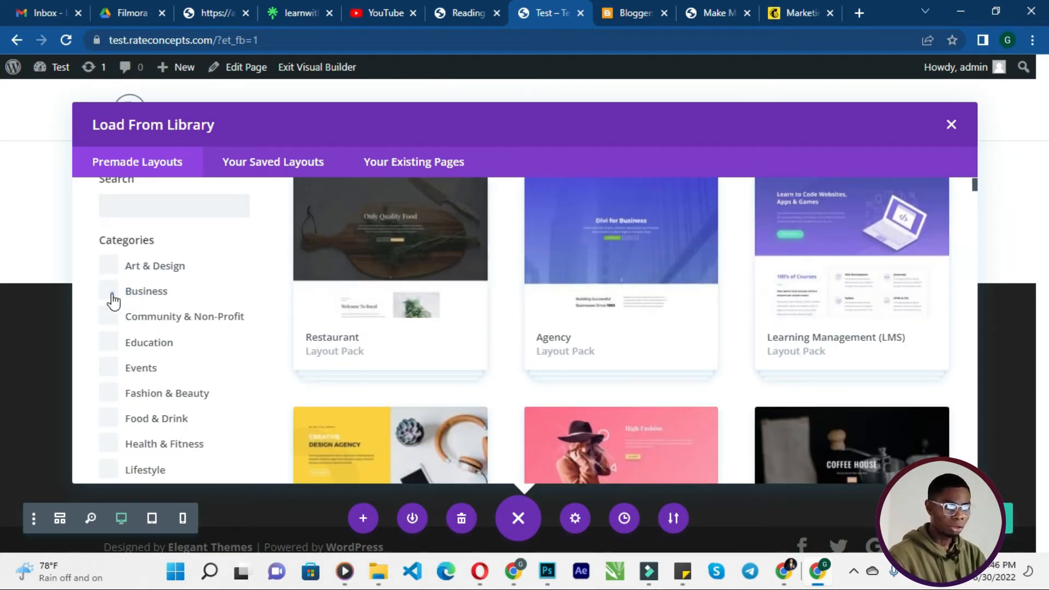
scroll(509, 301, "down", 5)
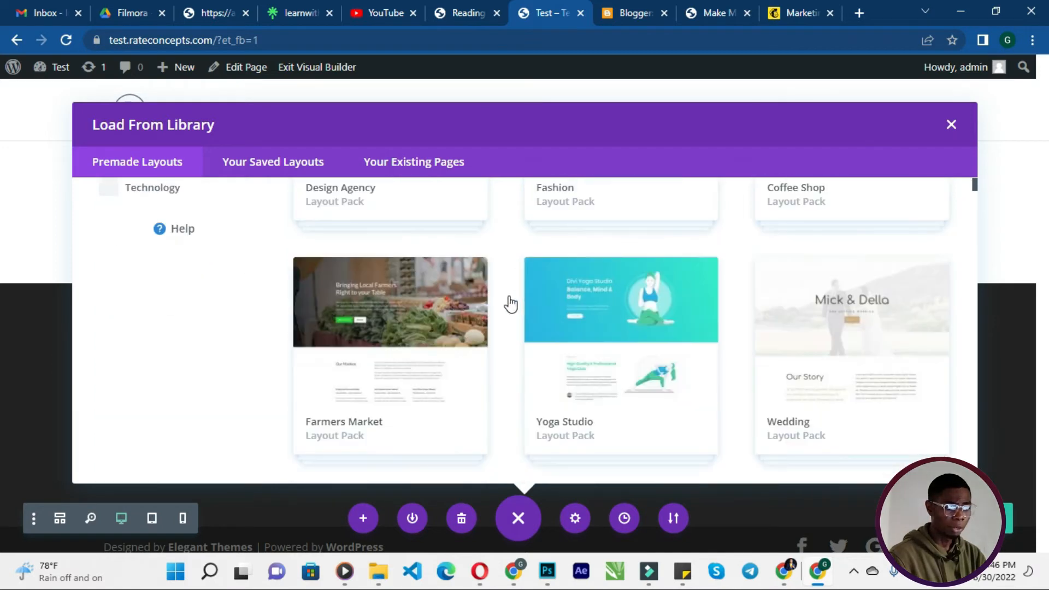
scroll(511, 304, "up", 4)
scroll(519, 304, "up", 3)
scroll(171, 326, "down", 5)
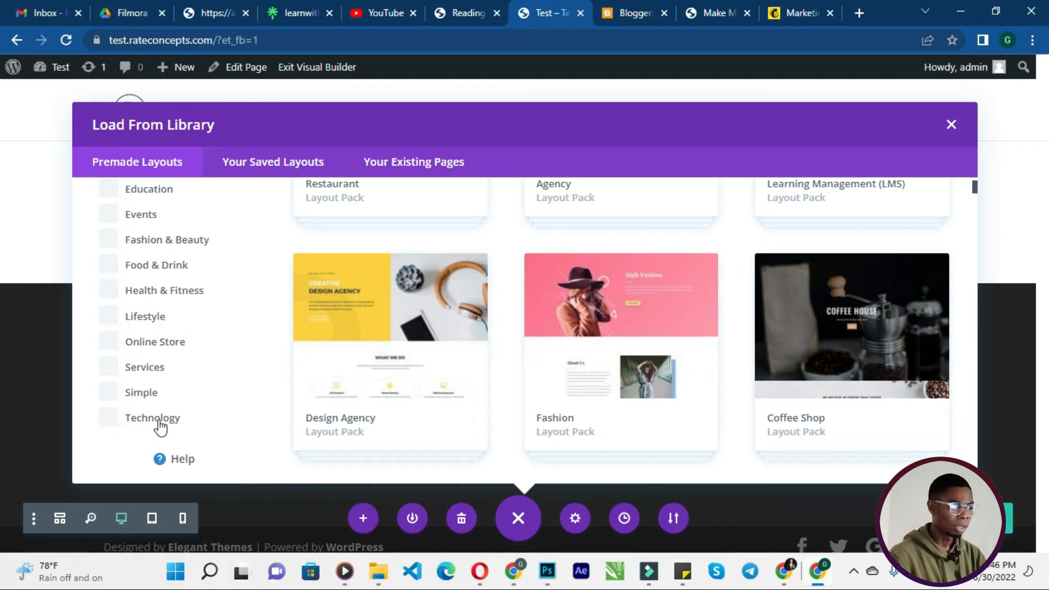
scroll(460, 313, "up", 5)
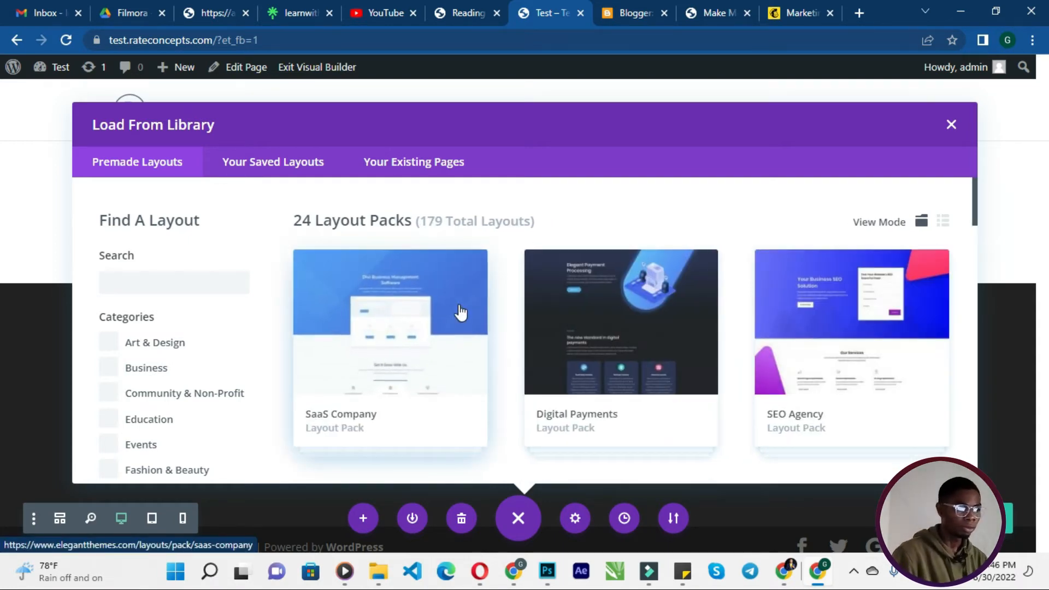
- Browse the Technology packs, open the Mobile App layout pack, and view its live demo
scroll(527, 394, "down", 4)
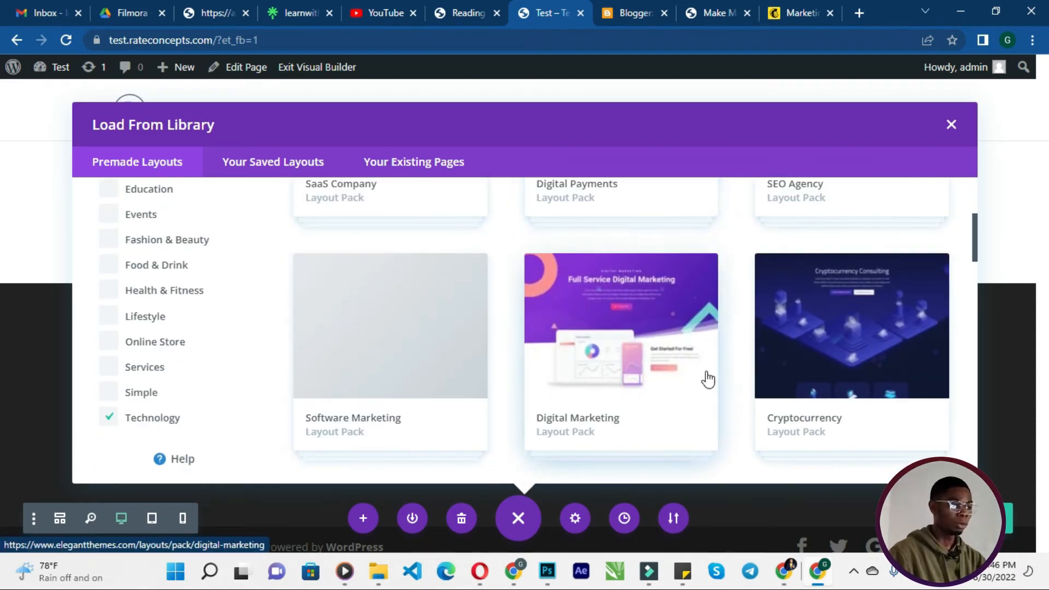
scroll(709, 379, "down", 10)
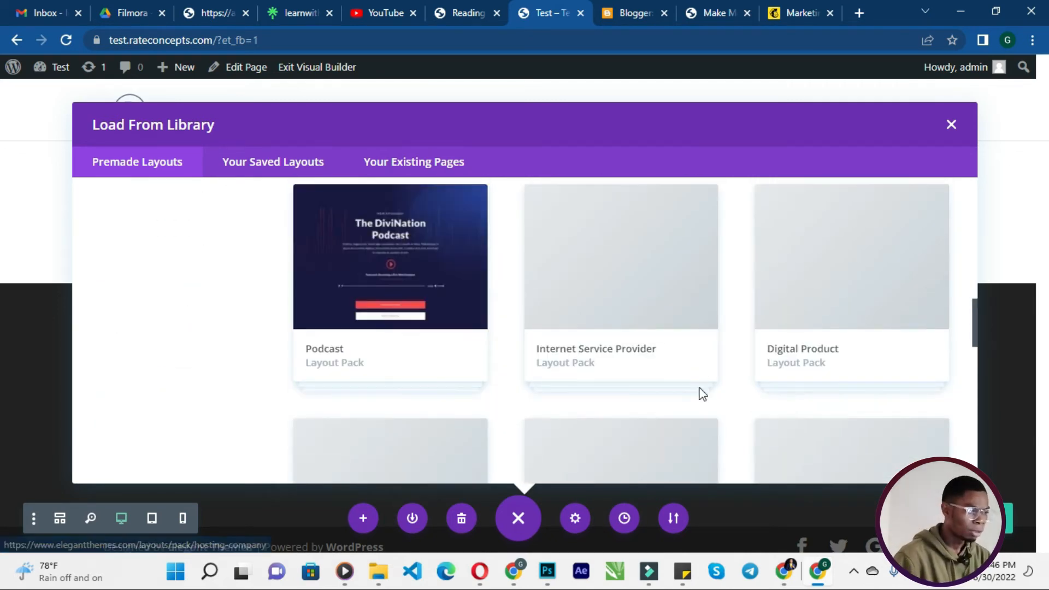
scroll(703, 396, "up", 2)
scroll(701, 399, "down", 4)
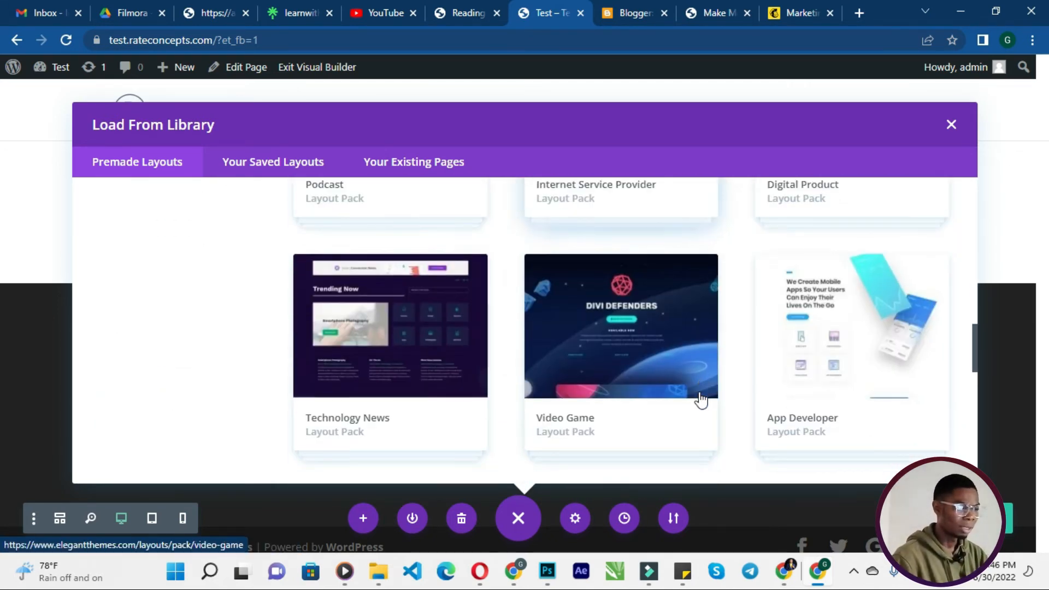
scroll(701, 401, "down", 8)
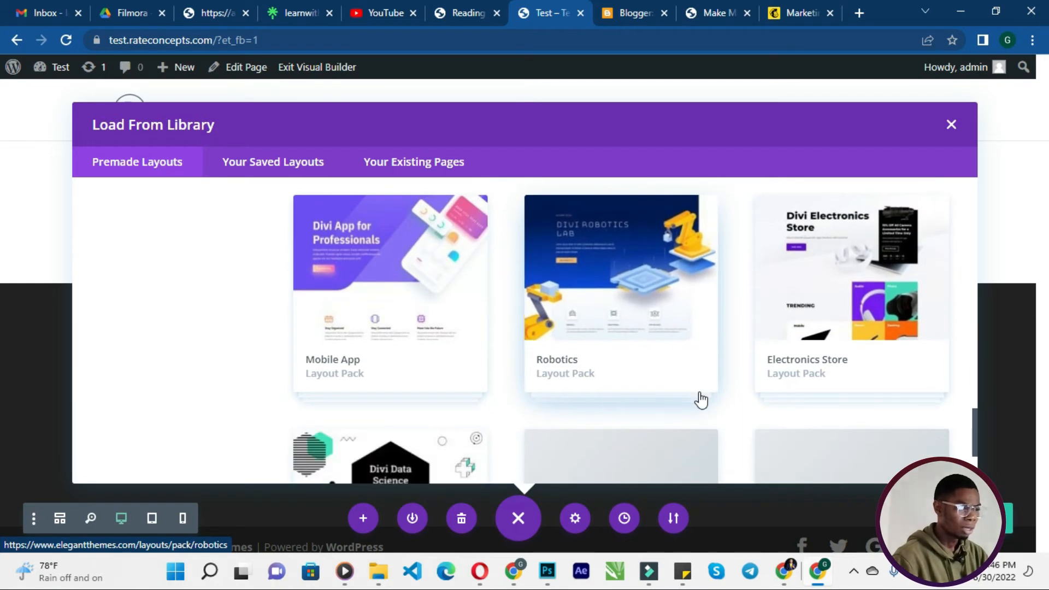
left_click(397, 299)
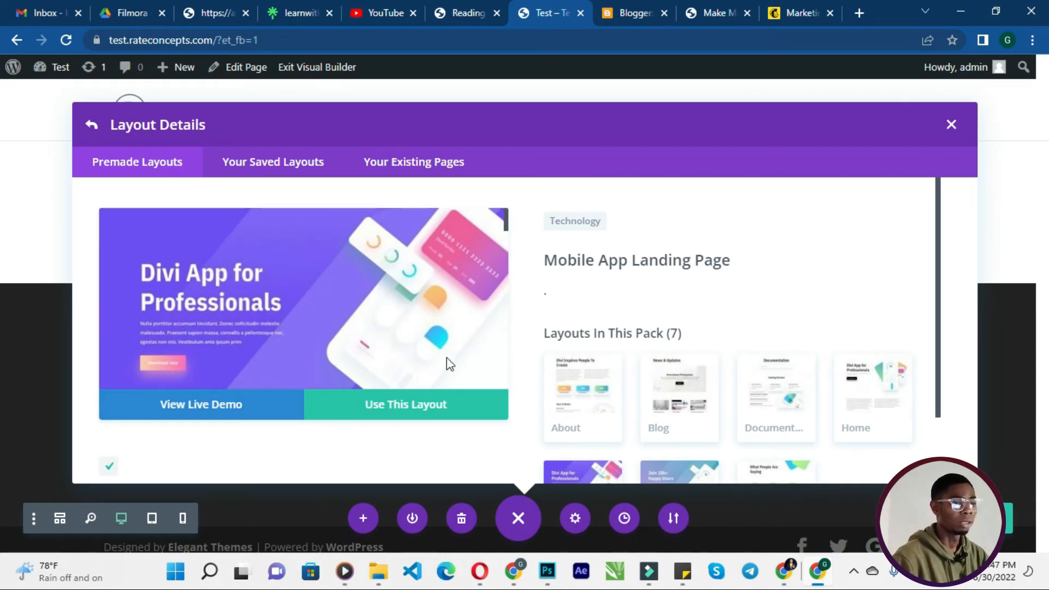
left_click(244, 407)
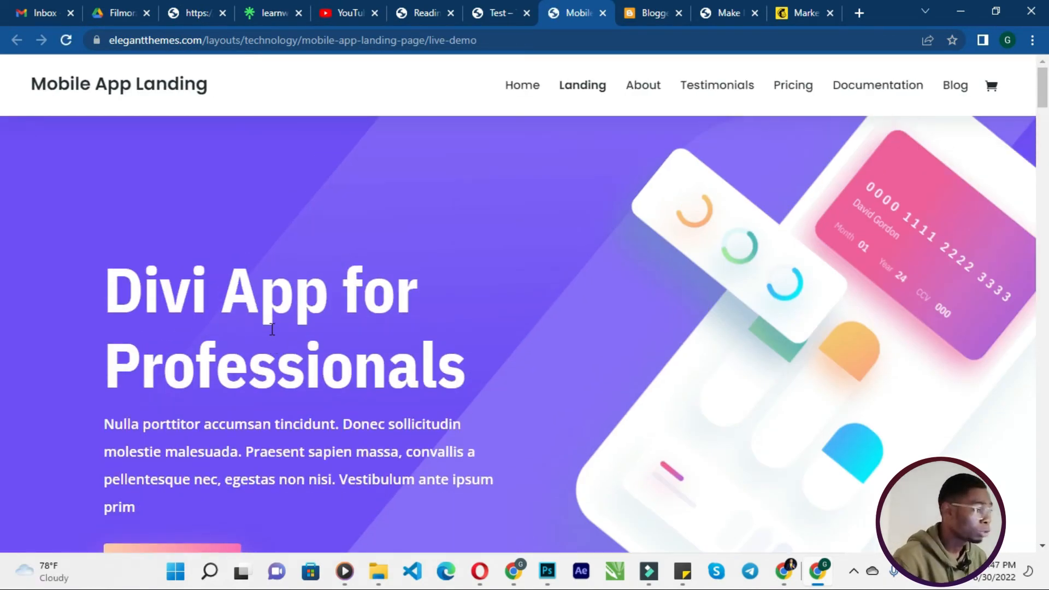
- Scroll through the Mobile App Landing Page live demo, then return to the site's Visual Builder tab
scroll(289, 339, "down", 20)
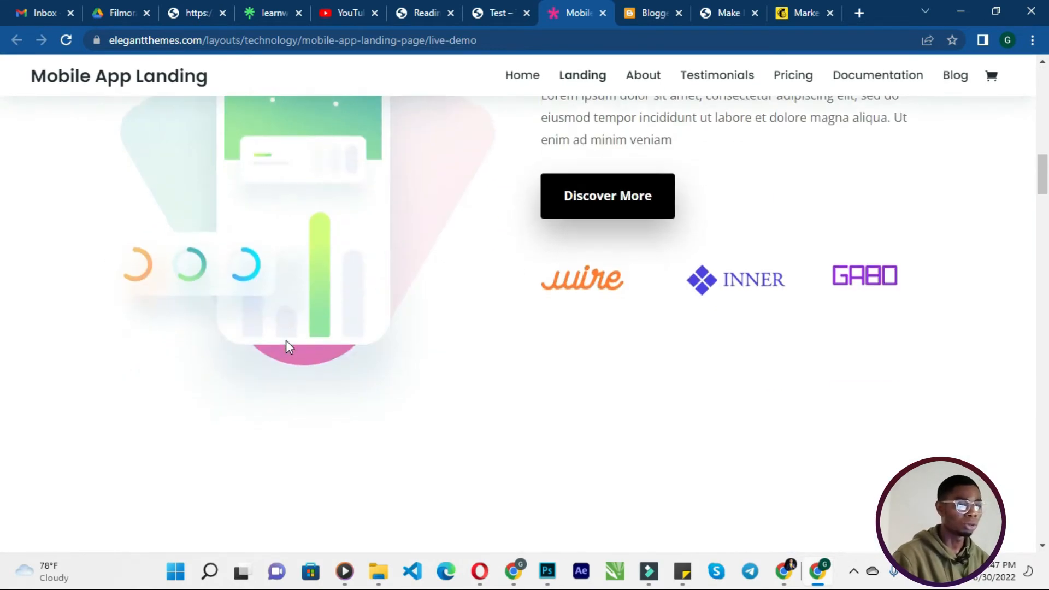
scroll(289, 355, "down", 20)
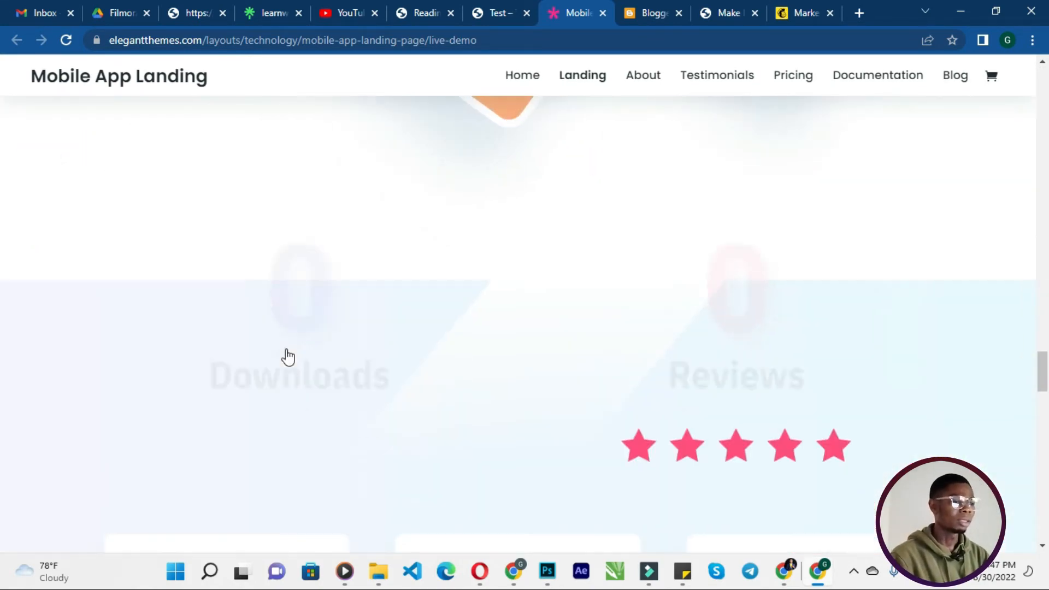
scroll(288, 354, "down", 6)
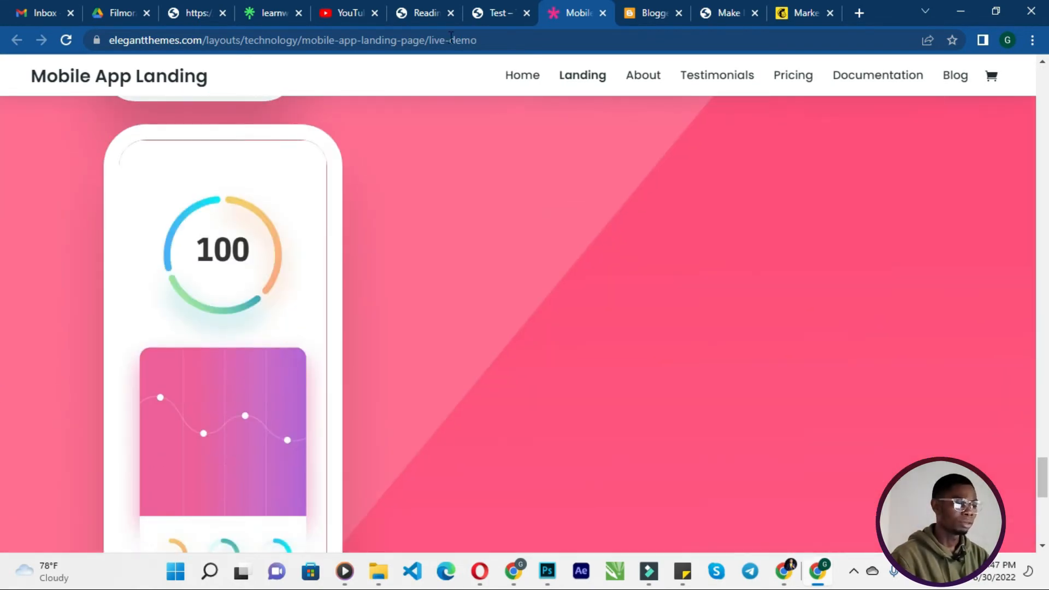
left_click(491, 12)
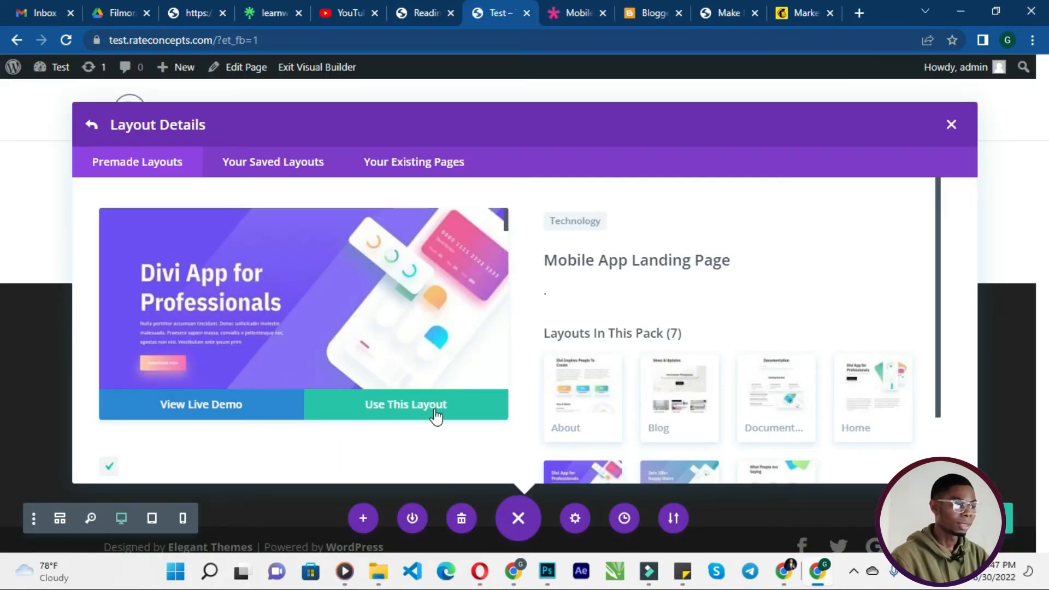
- Choose to use the Mobile App Landing Page layout and open the saved api notes file for the authentication details
left_click(436, 417)
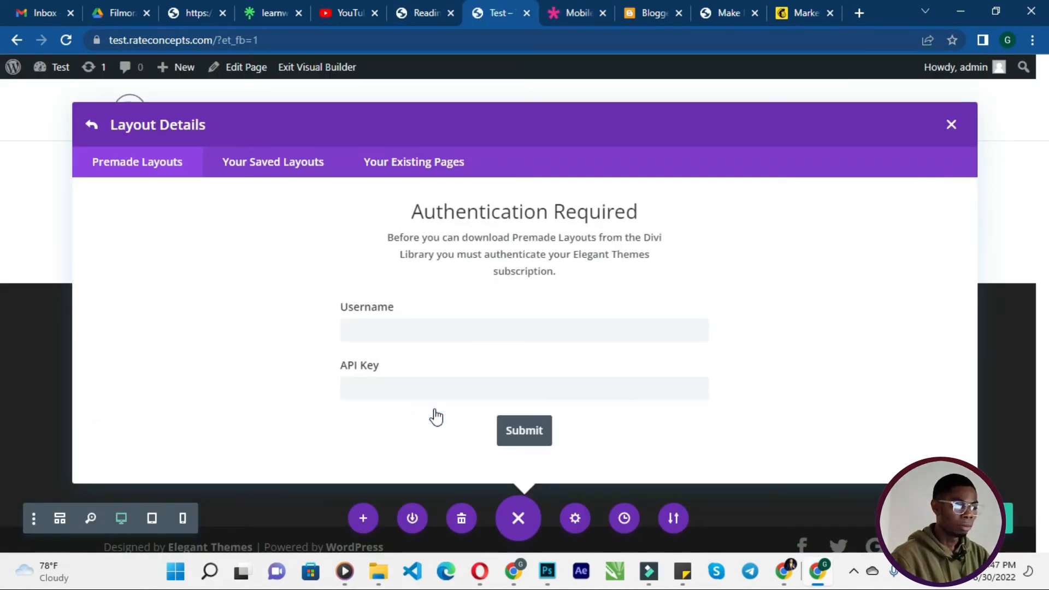
left_click(454, 334)
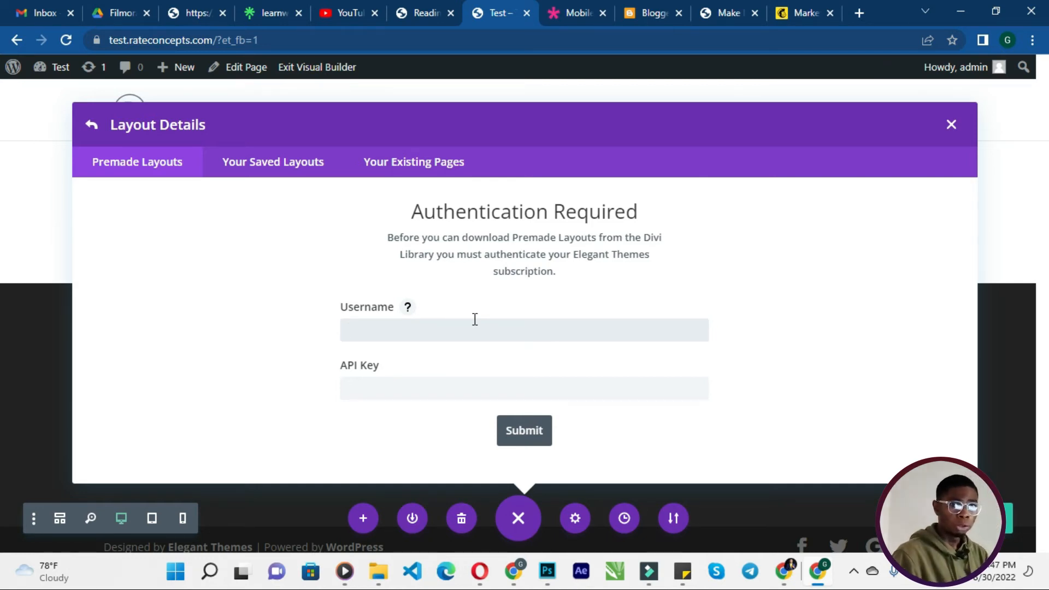
left_click(475, 319)
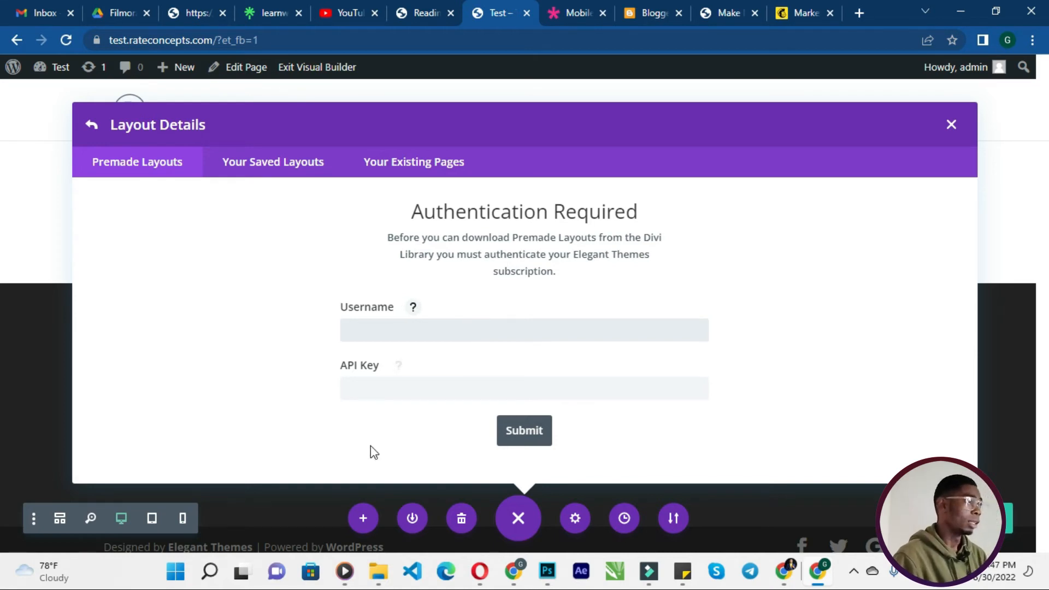
left_click(383, 571)
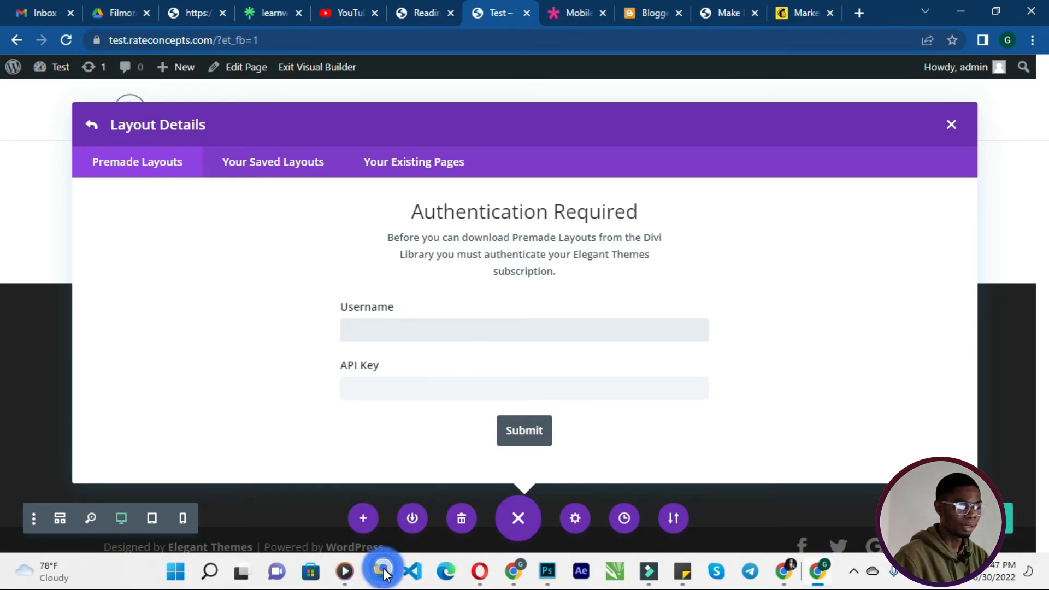
left_click(602, 335)
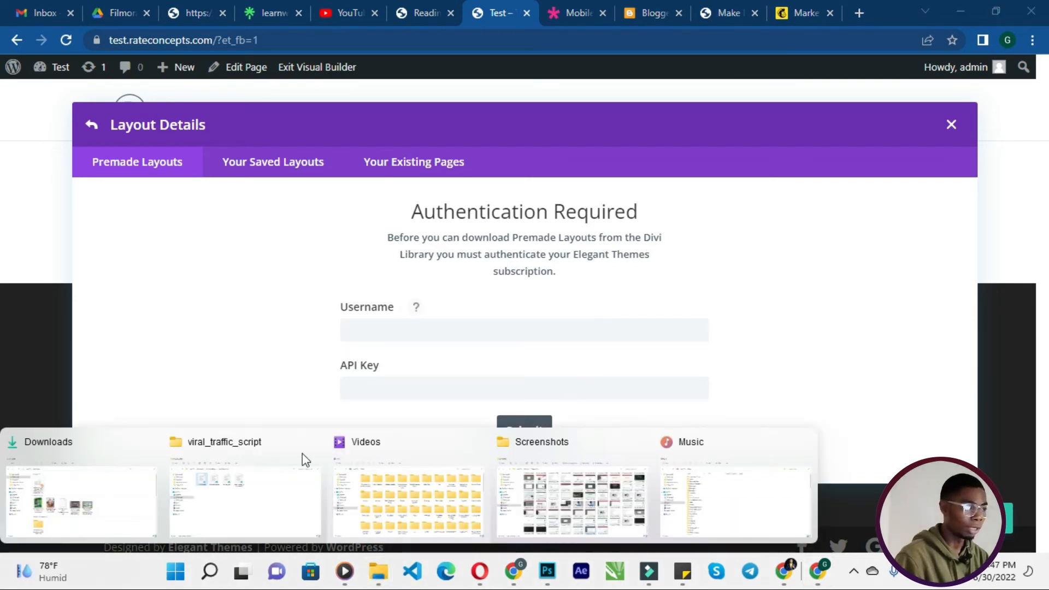
left_click(283, 481)
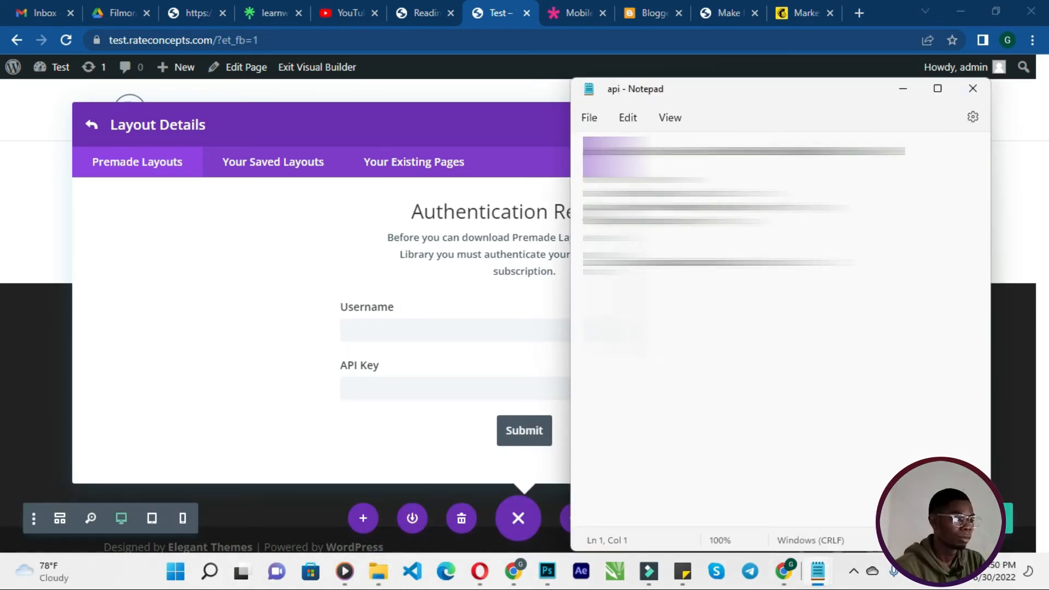
- Copy the Elegant Themes username from the notes file into the Username field
left_click_drag(724, 193, 585, 192)
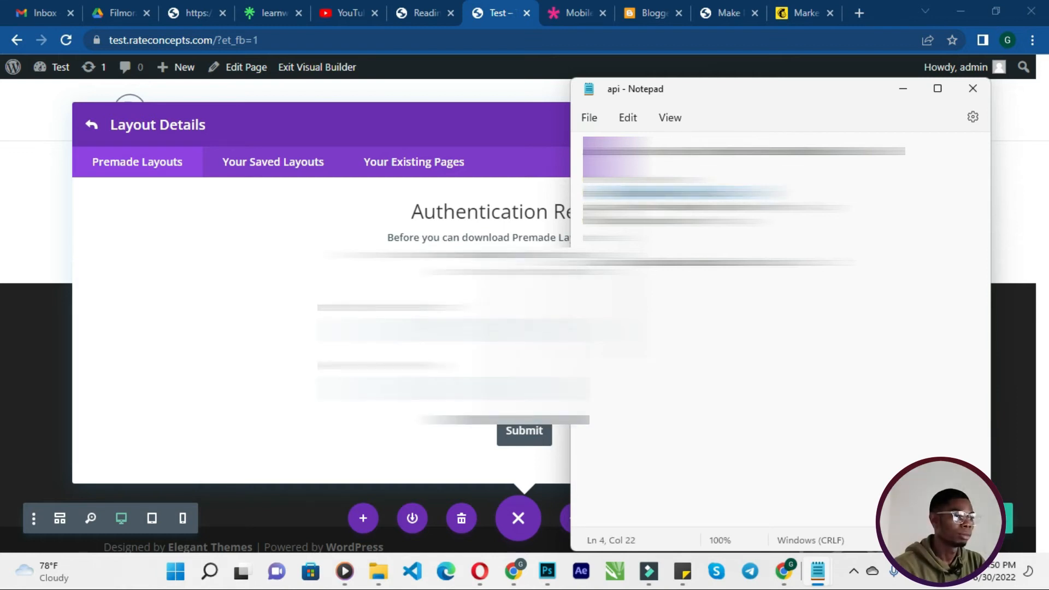
left_click(817, 581)
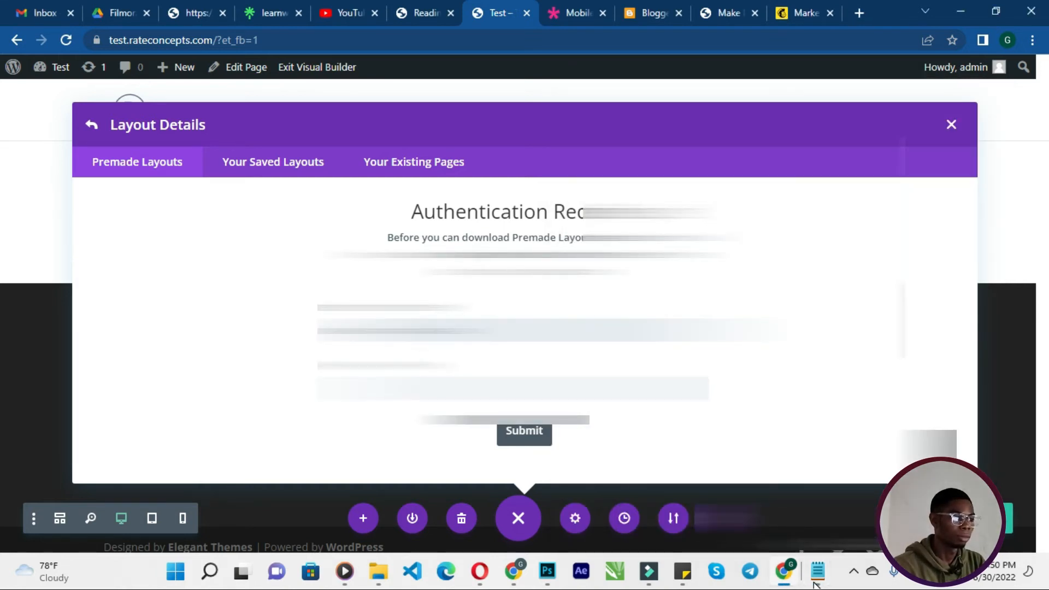
mouse_move(816, 582)
mouse_move(819, 476)
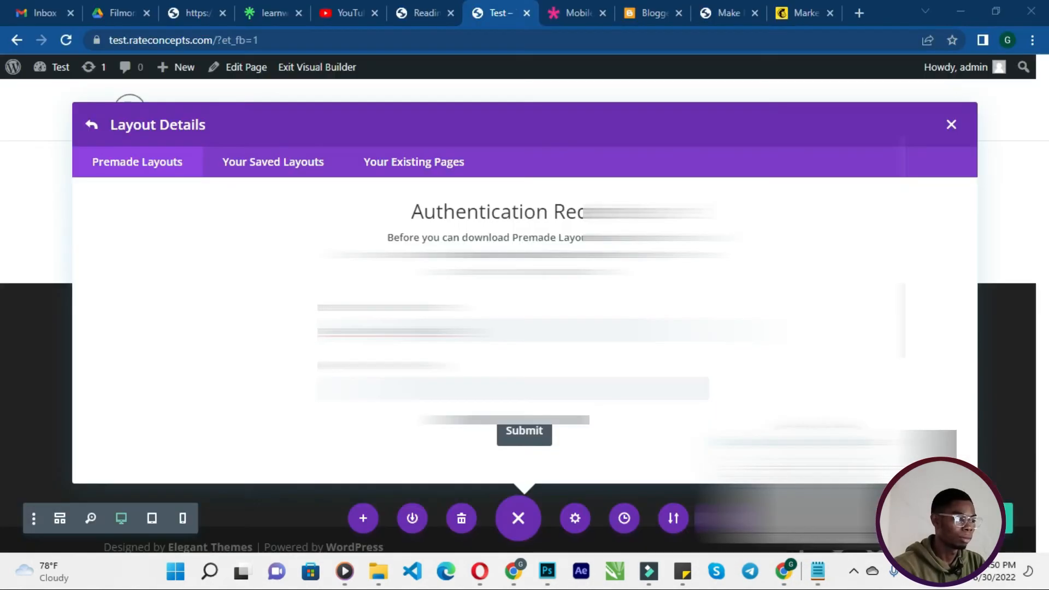
left_click(820, 481)
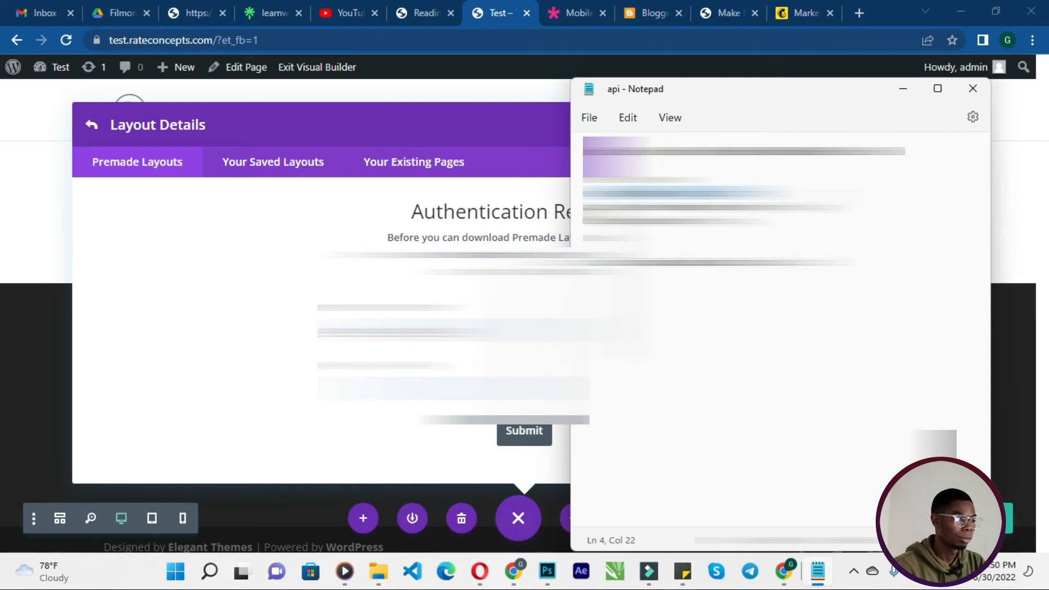
- Copy the API key from the notes file into the API Key field, submit to import the layout, and save the page
left_click_drag(909, 148, 583, 151)
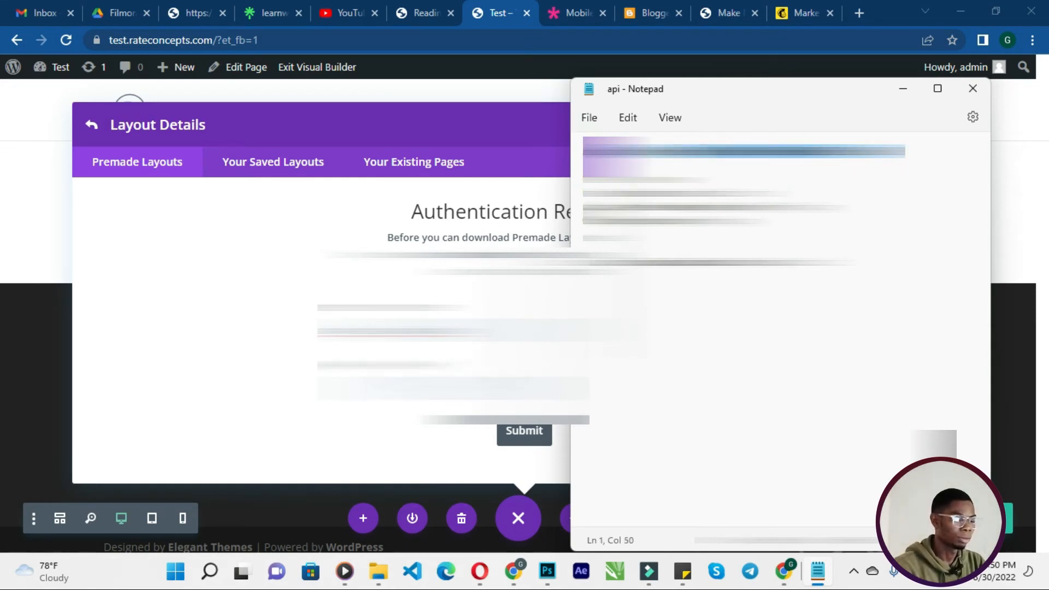
left_click(443, 388)
key("ctrl+v")
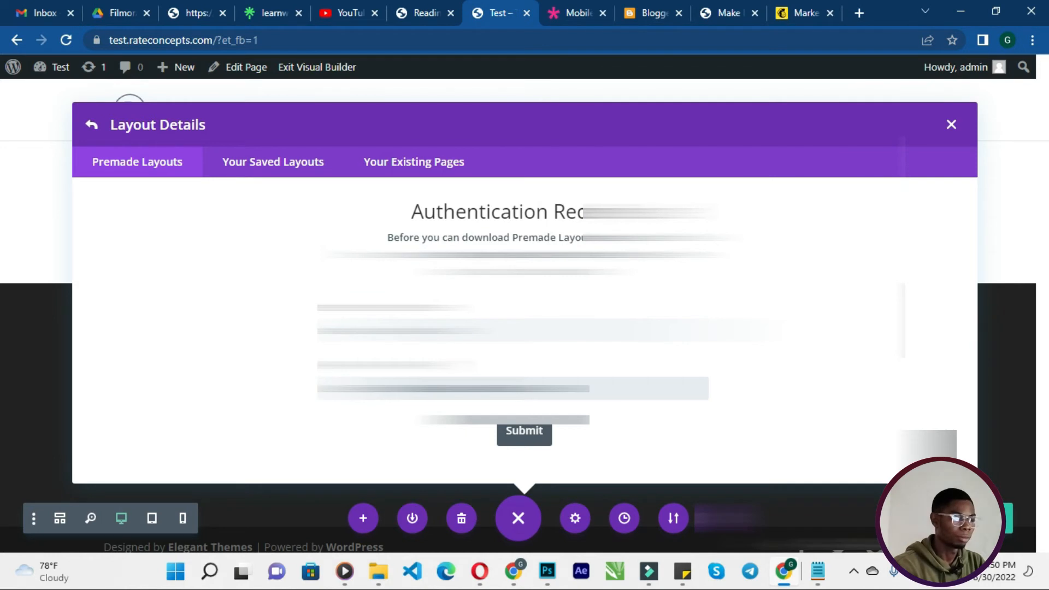
left_click(524, 441)
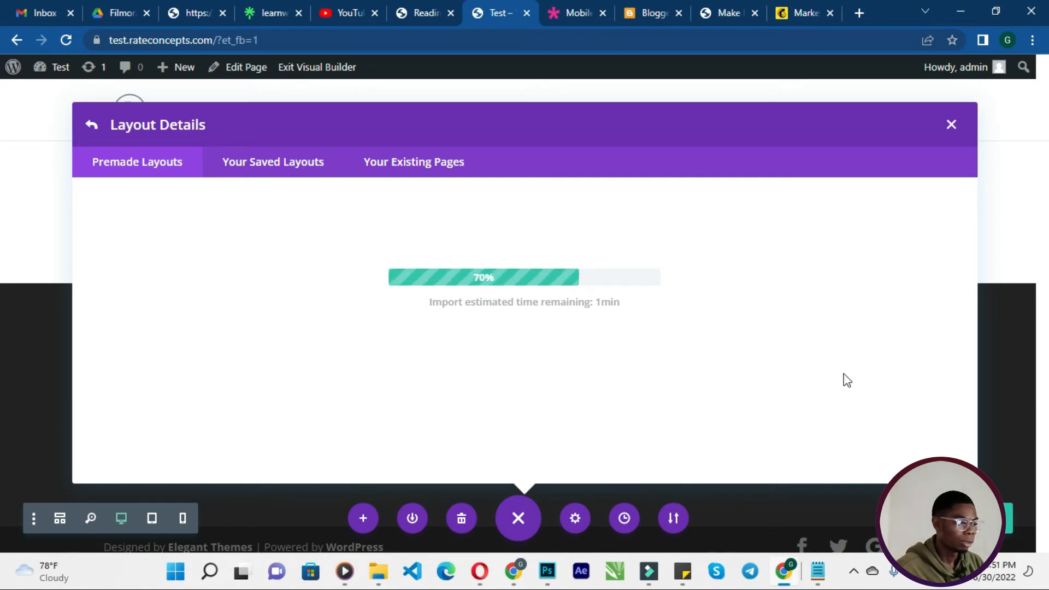
mouse_move(819, 570)
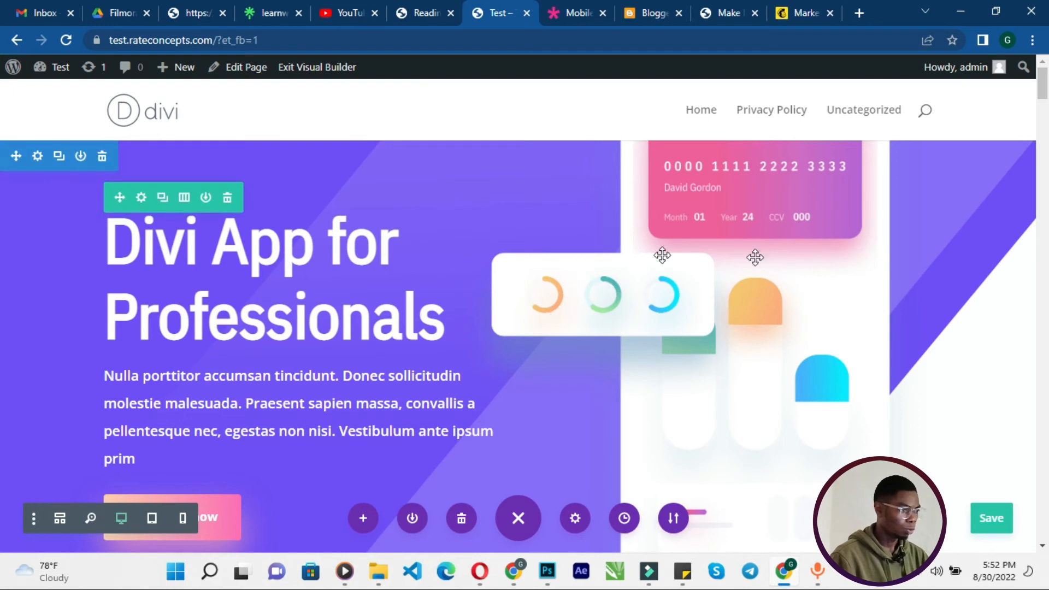
left_click(989, 517)
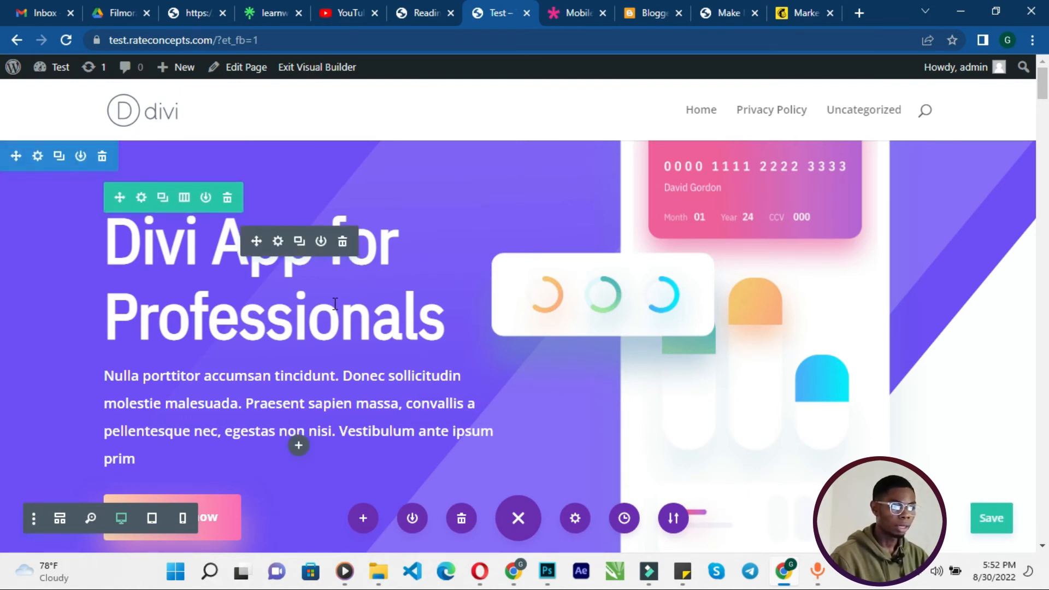
- Replace the hero heading text with "Rate Concepts"
left_click(348, 320)
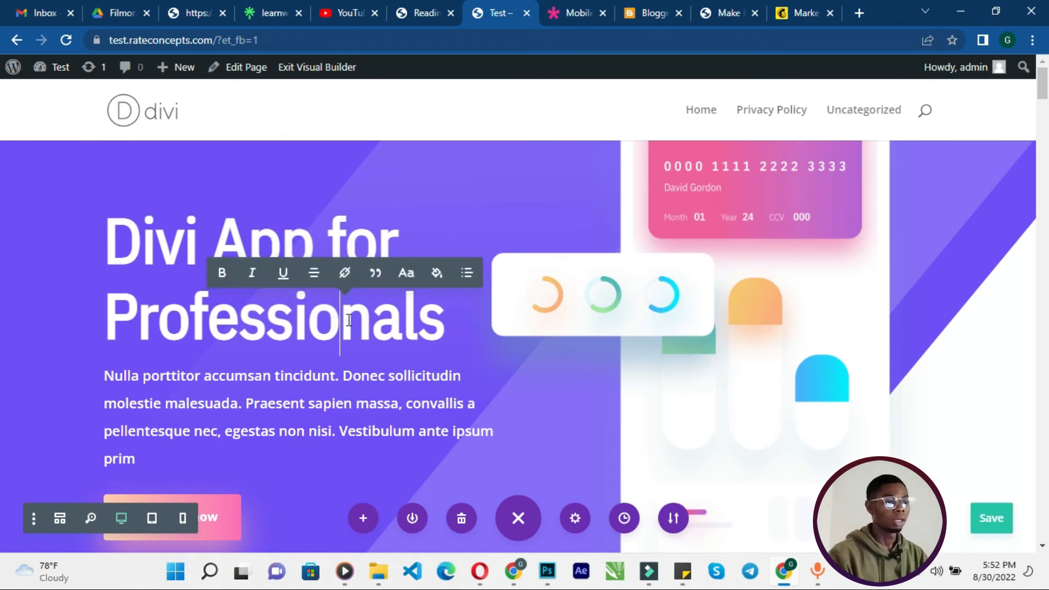
key("ctrl+a")
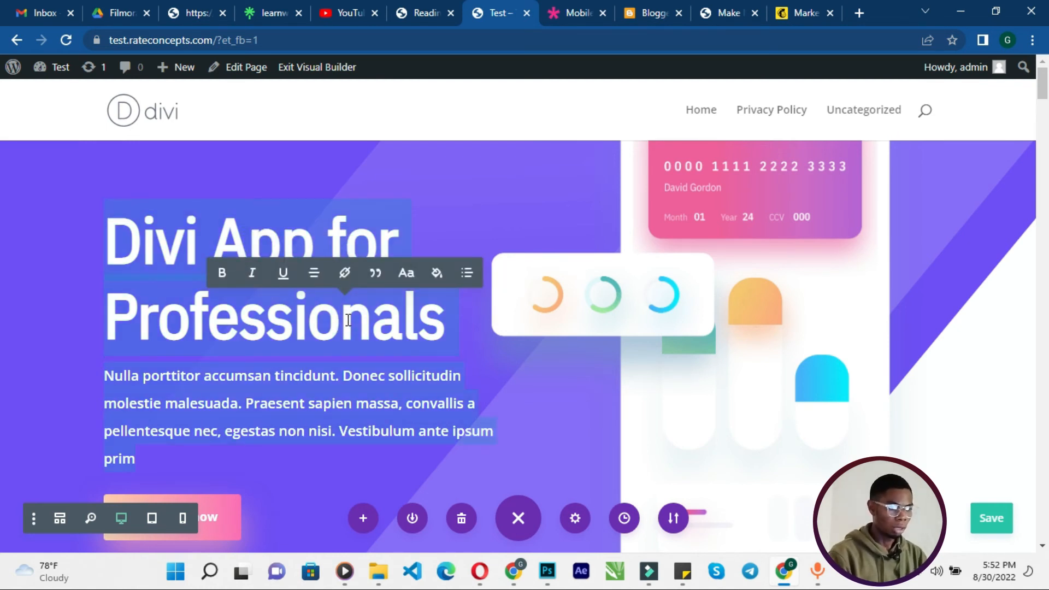
left_click(340, 327)
key("ctrl+a")
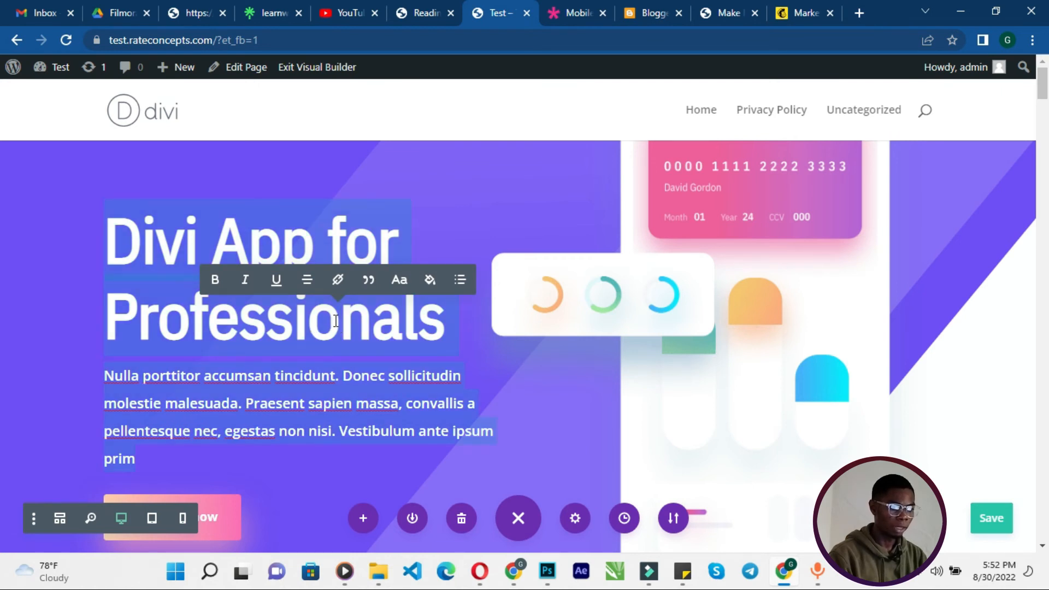
left_click(338, 322)
key("ctrl+a")
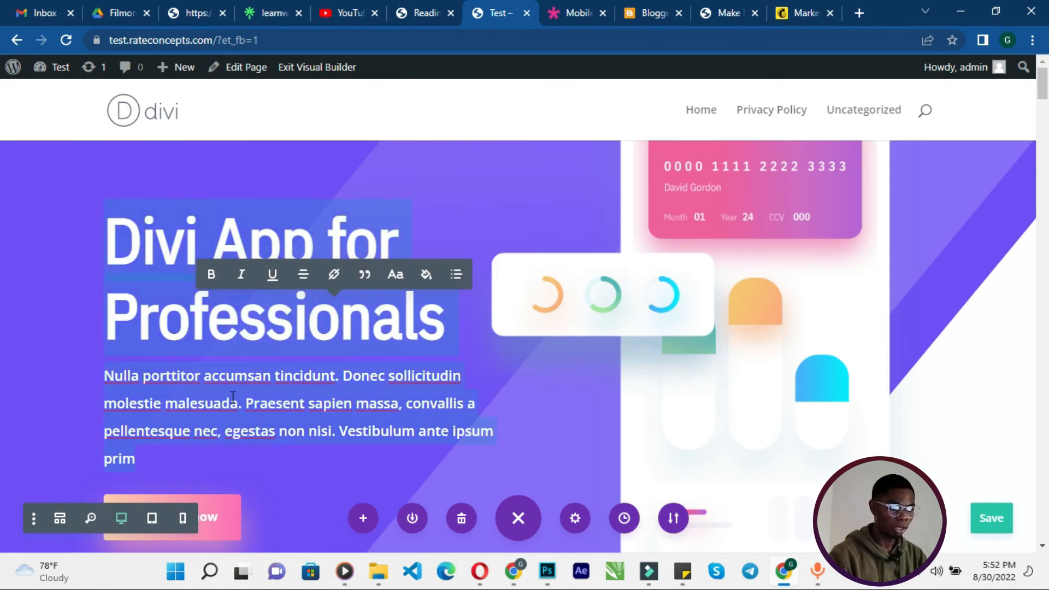
left_click(244, 322)
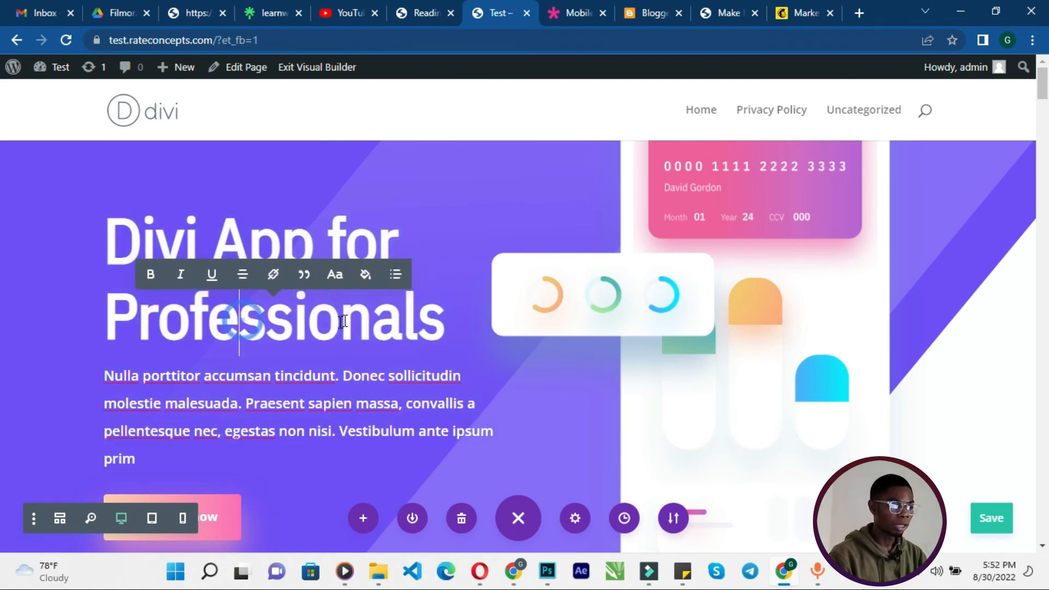
left_click(442, 320)
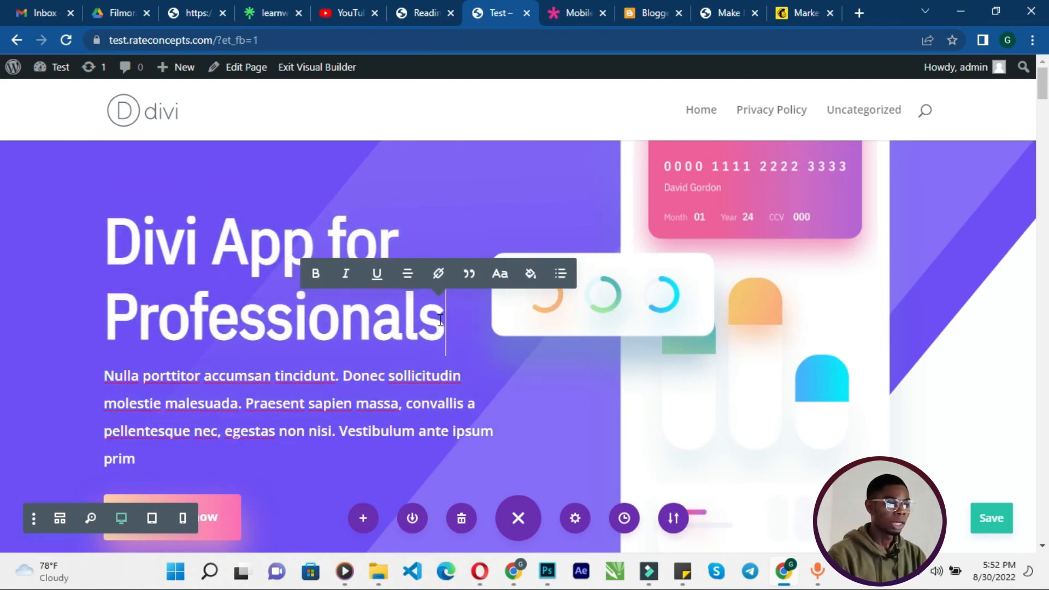
key("BackSpace")
key("BackSpace")
key("BackSpace")
key("BackSpace")
key("BackSpace")
key("BackSpace")
key("BackSpace")
key("BackSpace")
key("BackSpace")
key("BackSpace")
key("BackSpace")
key("BackSpace")
key("BackSpace")
key("BackSpace")
key("BackSpace")
key("BackSpace")
key("BackSpace")
key("BackSpace")
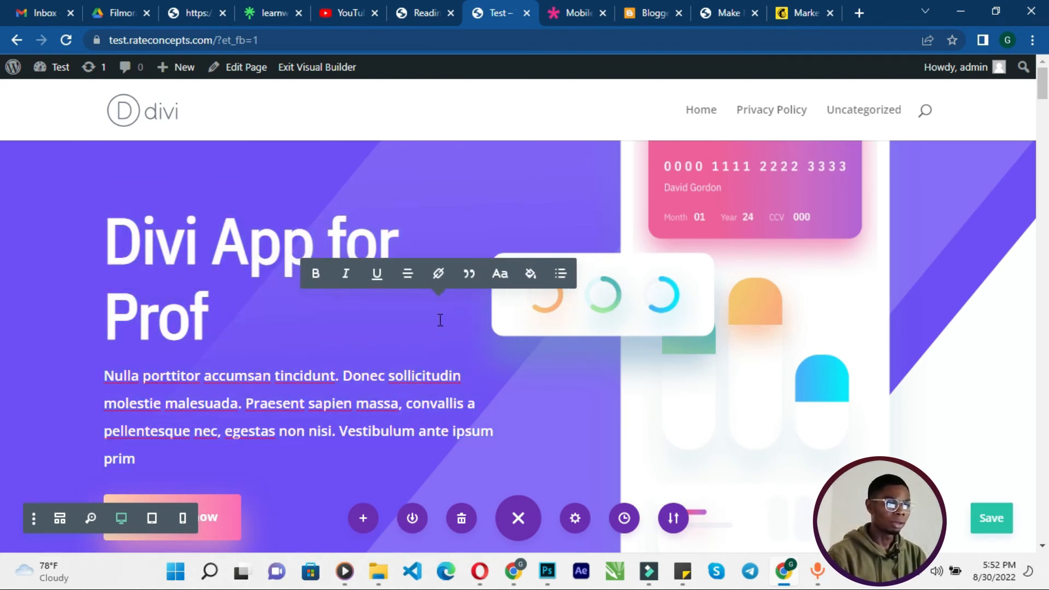
key("BackSpace")
key("BackSpace")
key("BackSpace")
key("BackSpace")
key("BackSpace")
key("BackSpace")
key("BackSpace")
key("BackSpace")
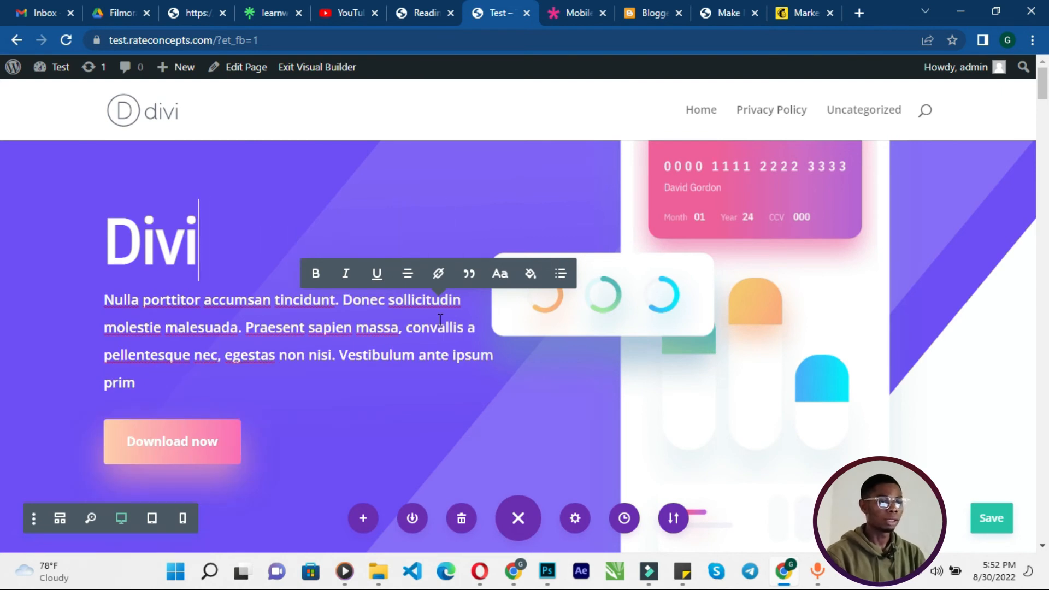
type("Rate Con")
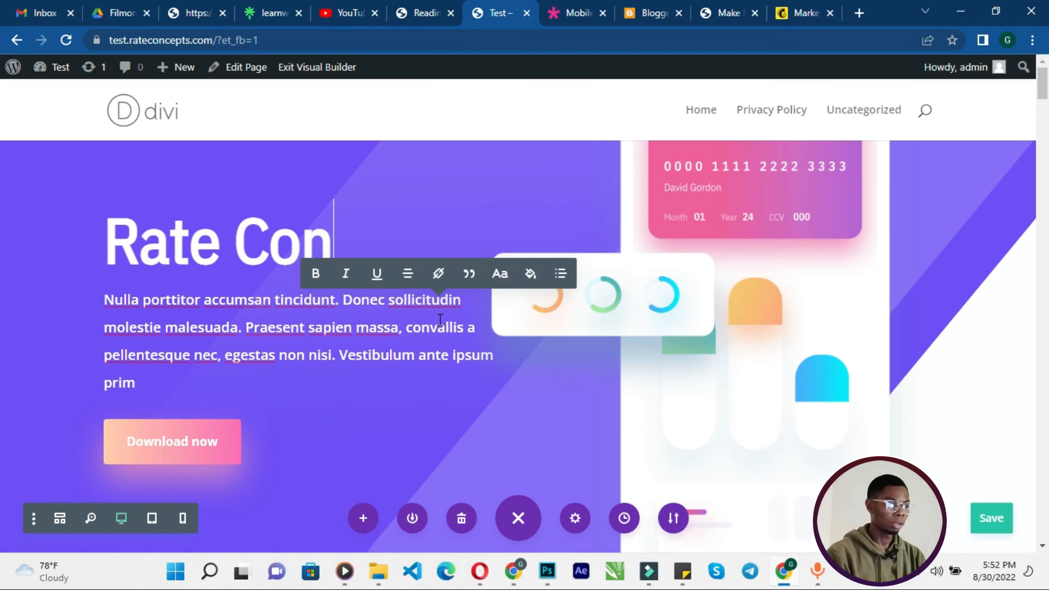
type("cepts")
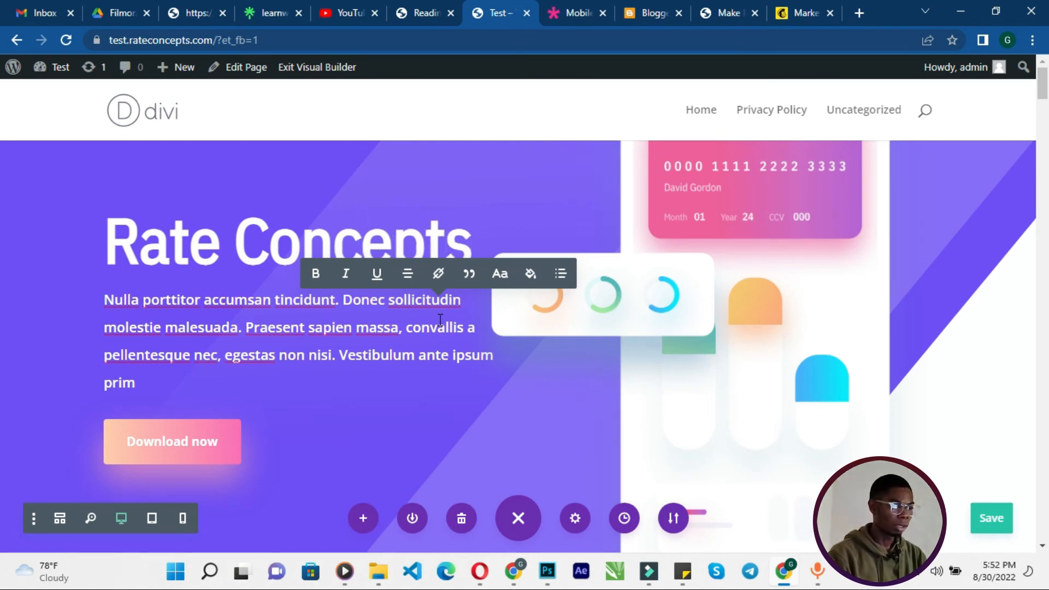
- Change the hero button's text to "Get Access Now" and apply the change
scroll(374, 380, "down", 4)
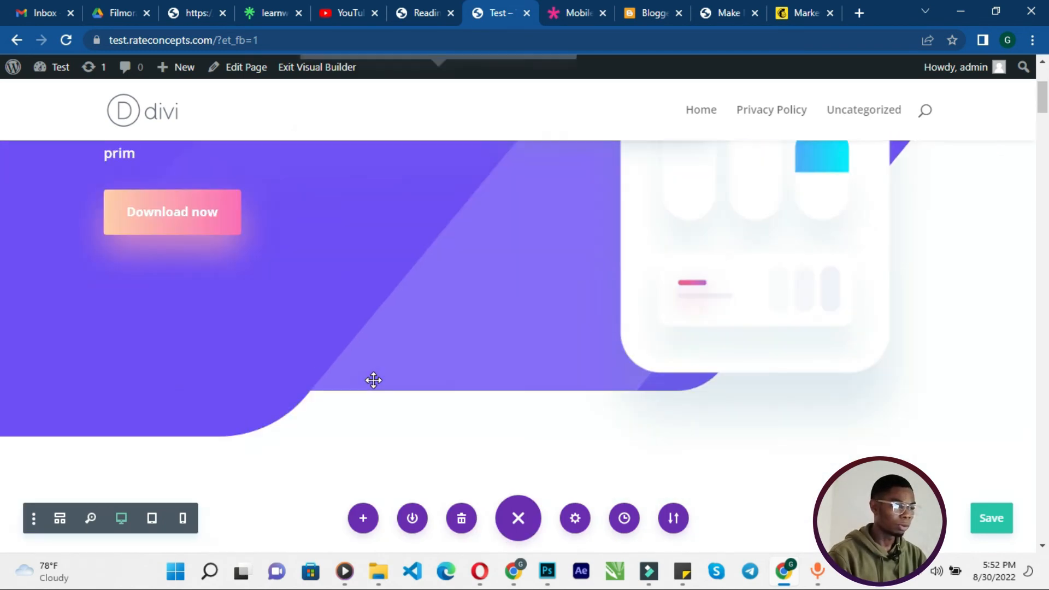
scroll(374, 381, "down", 15)
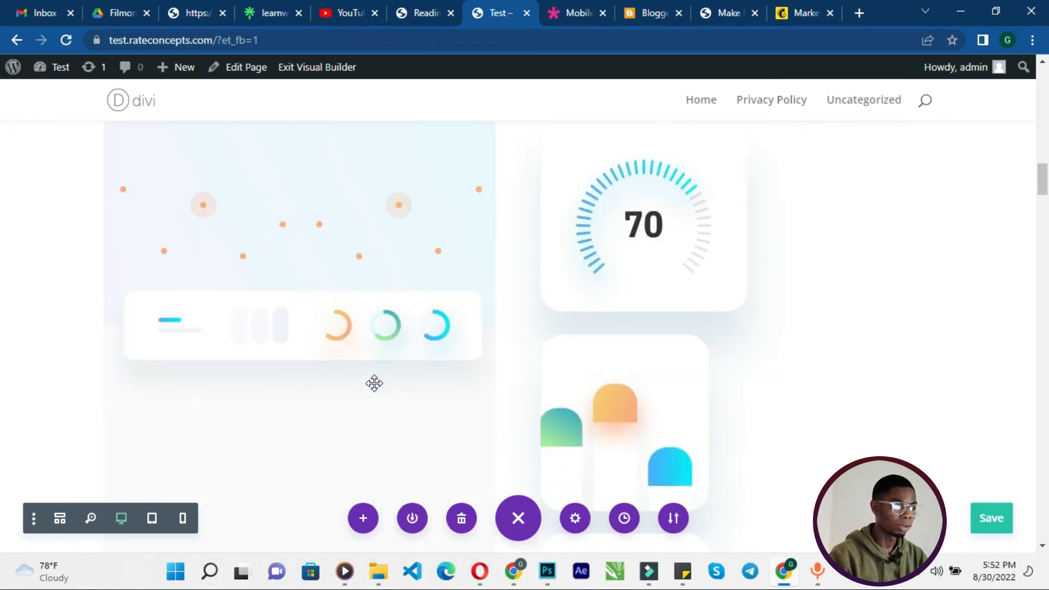
scroll(375, 384, "down", 8)
scroll(374, 384, "up", 15)
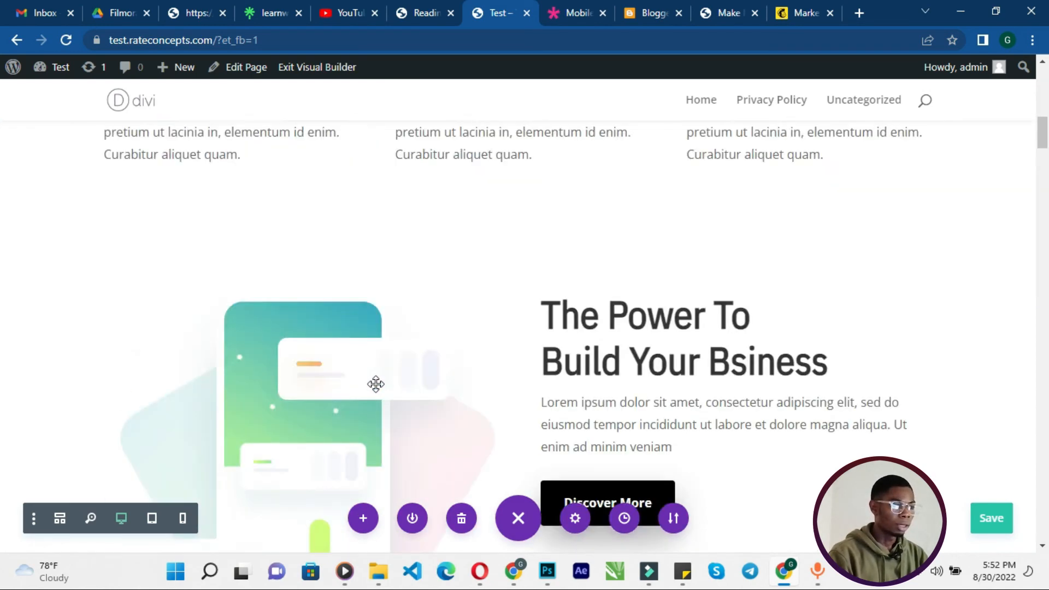
scroll(376, 384, "up", 12)
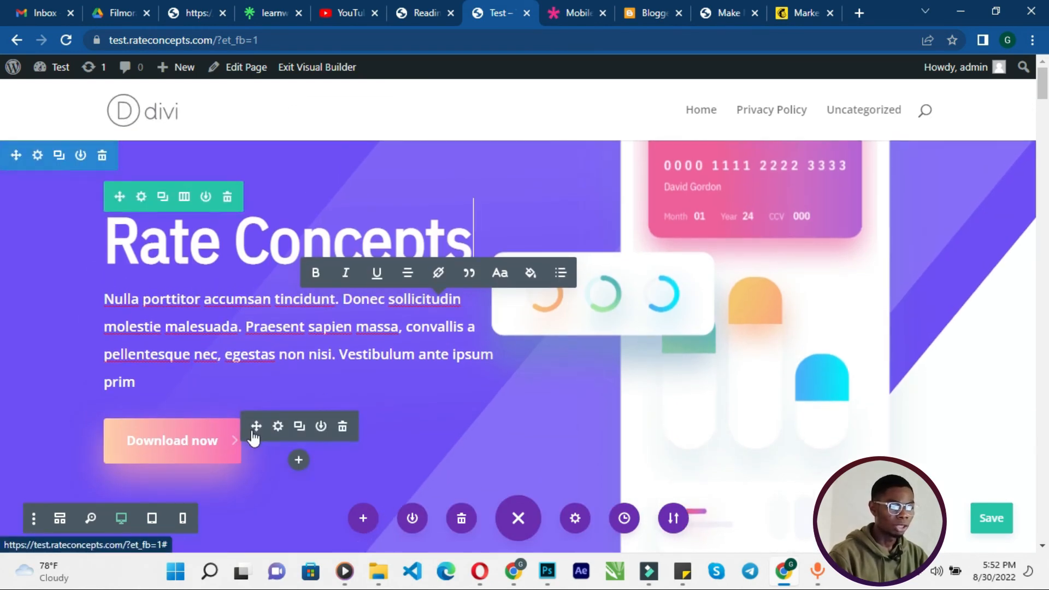
left_click(149, 440)
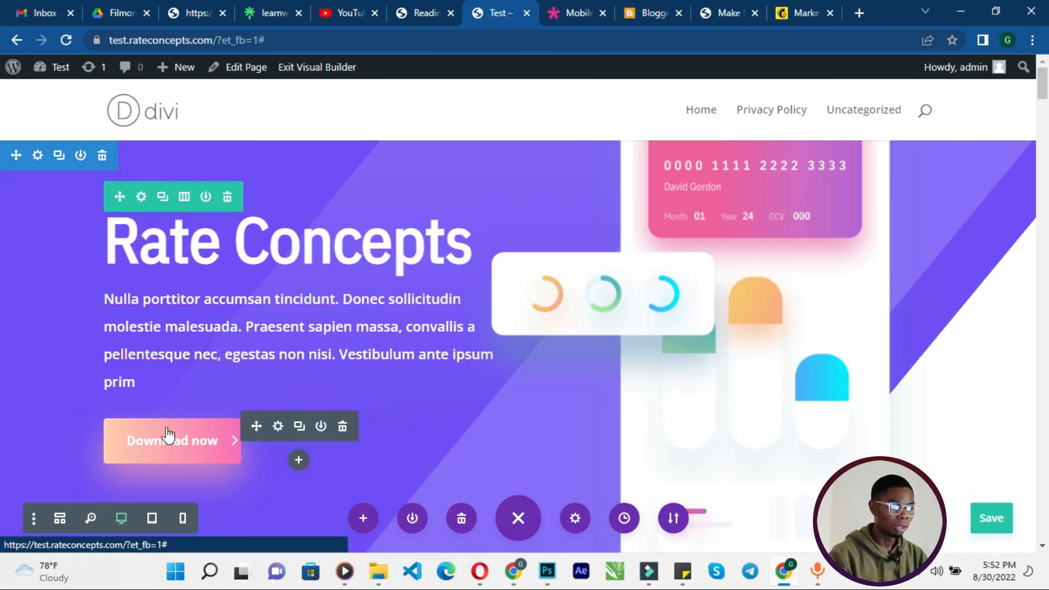
left_click(278, 428)
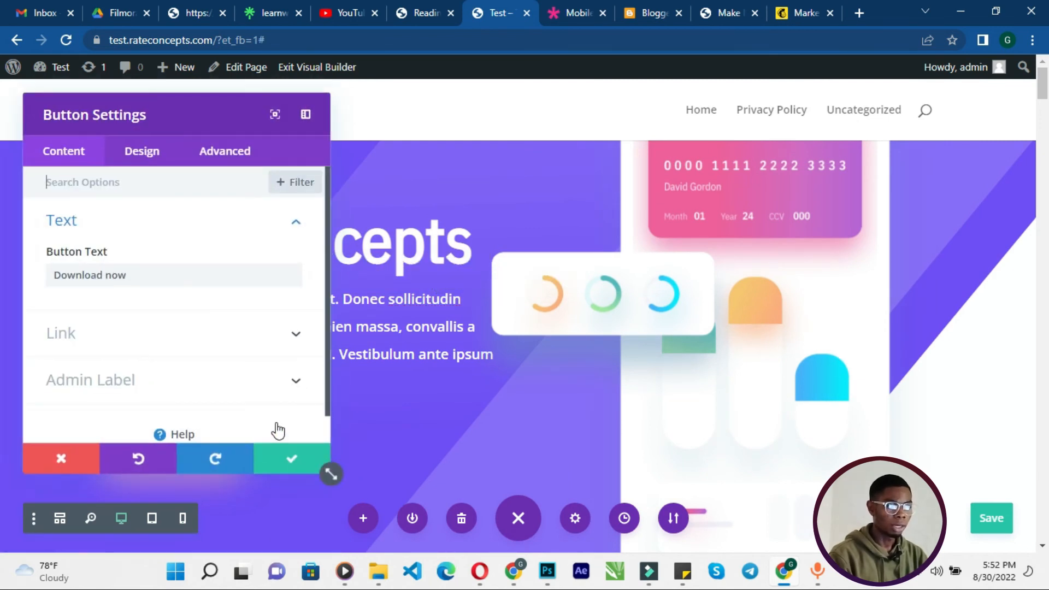
triple_click(194, 276)
type("Get")
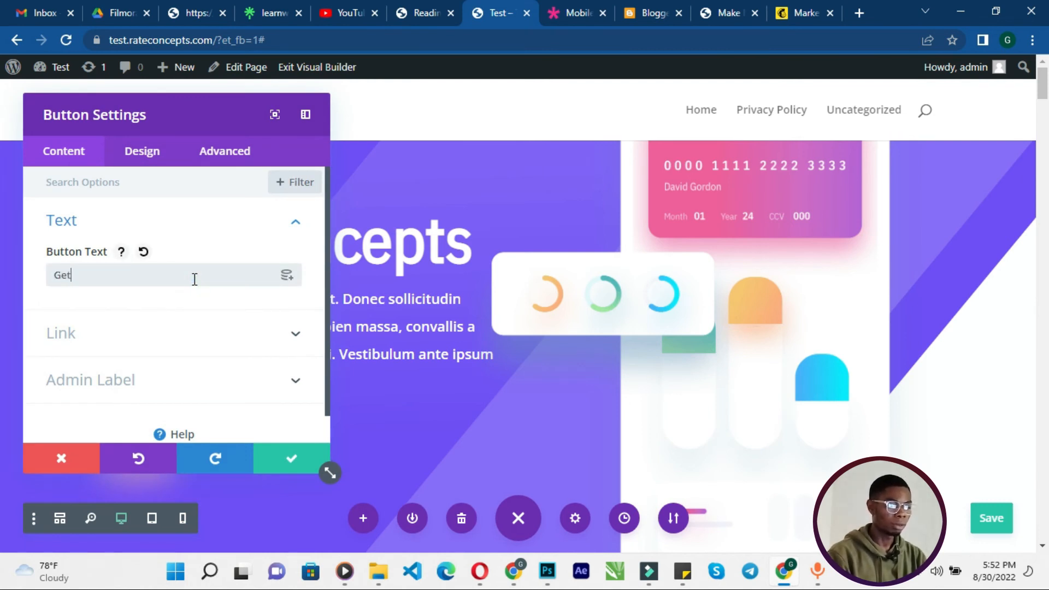
type(" Access Now")
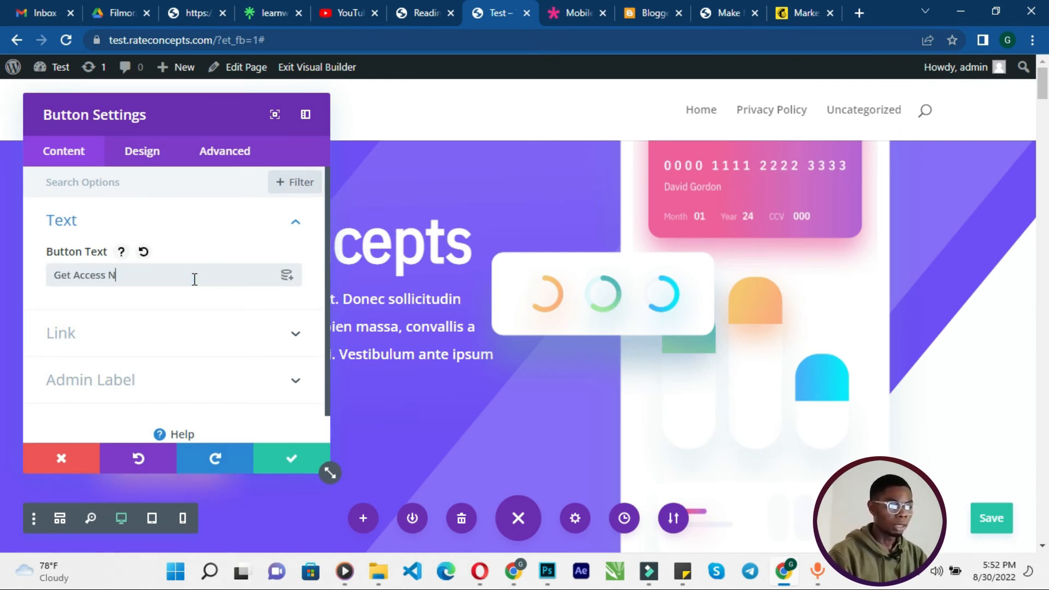
left_click(277, 459)
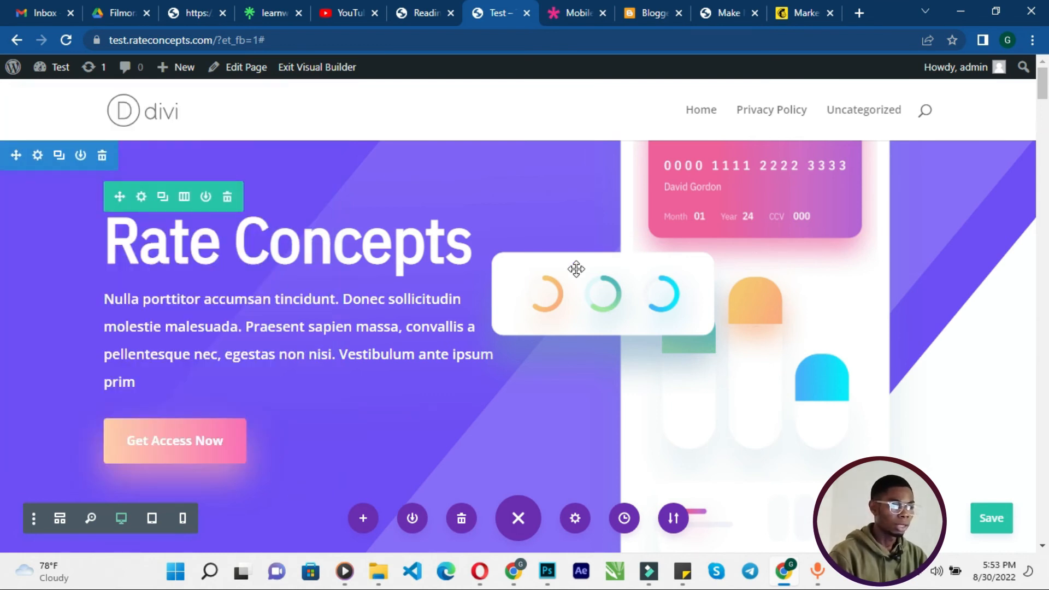
- Replace the hero paragraph text with "Welcome to Rate Concepts"
left_click(385, 308)
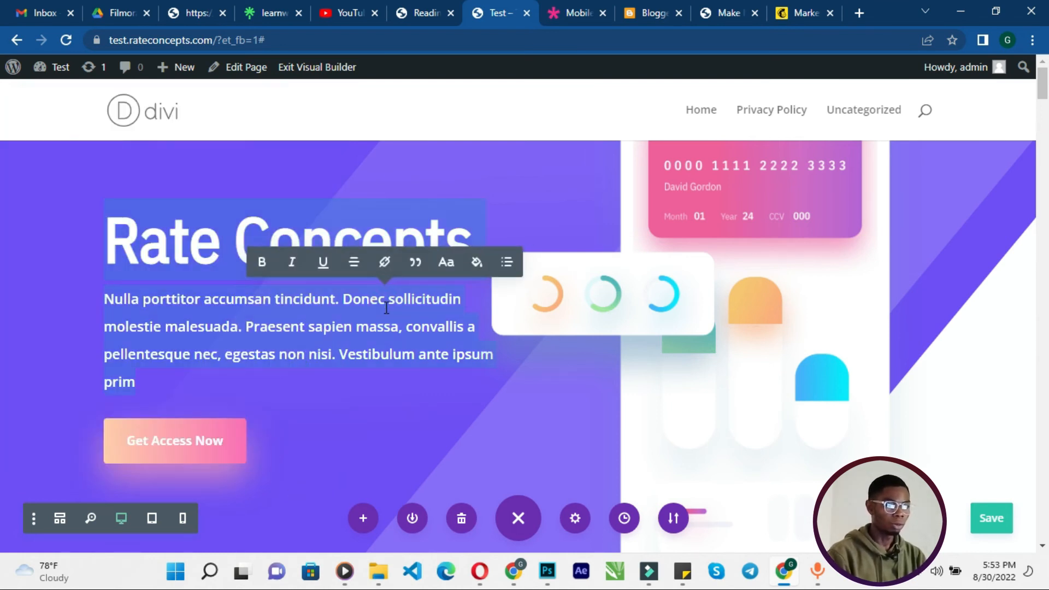
left_click(381, 314)
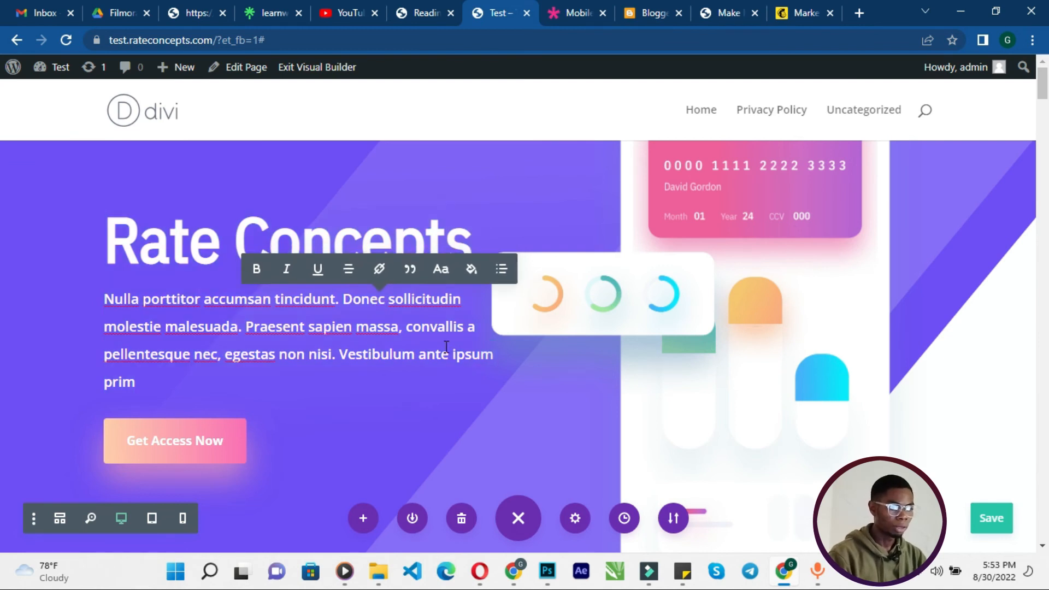
left_click_drag(136, 382, 103, 300)
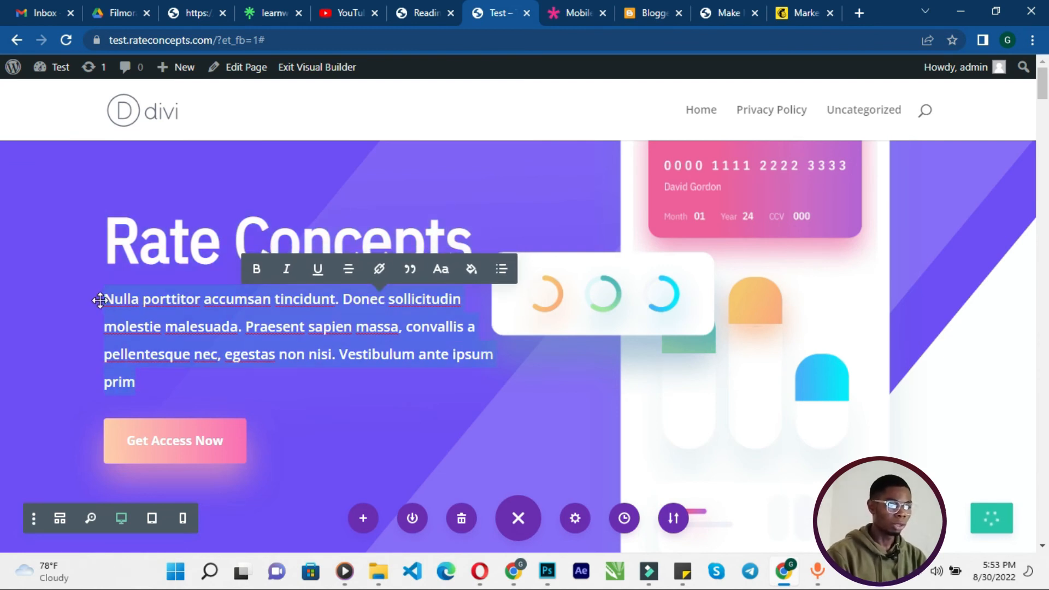
type("Welcome to A")
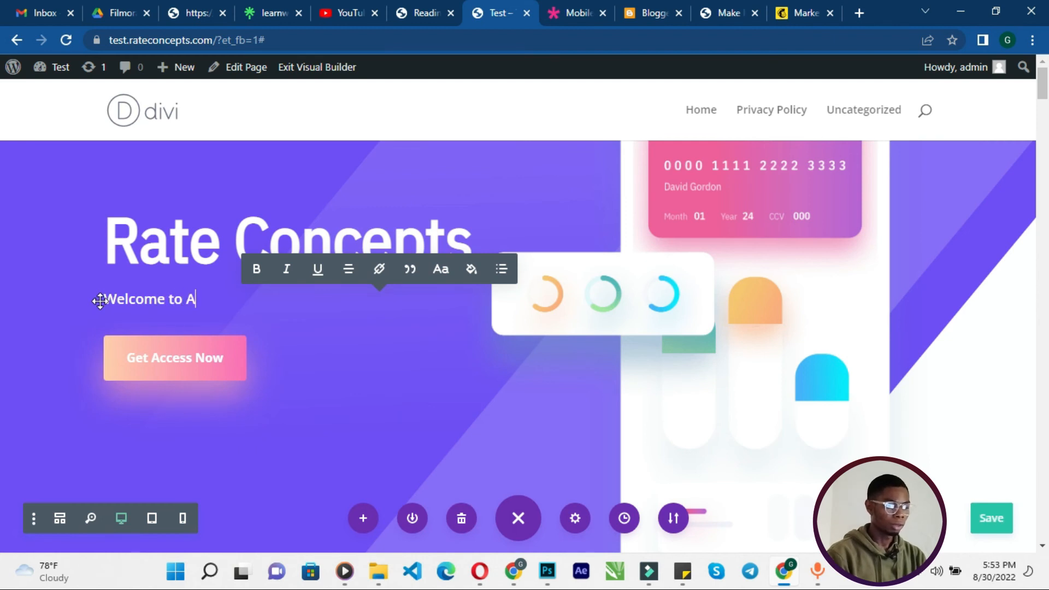
key("BackSpace")
type("Ra")
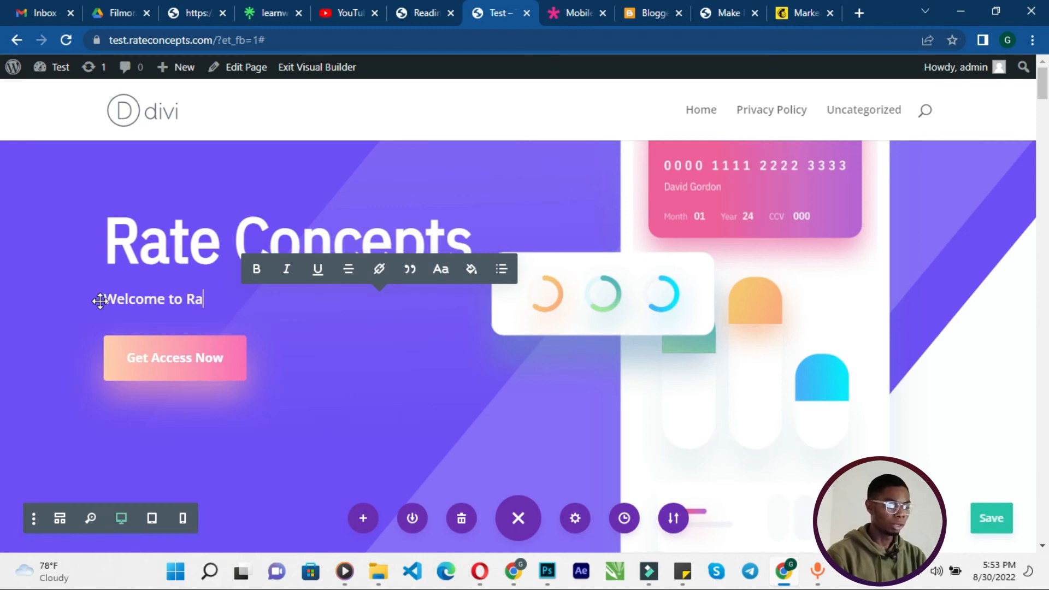
type("te Concepts")
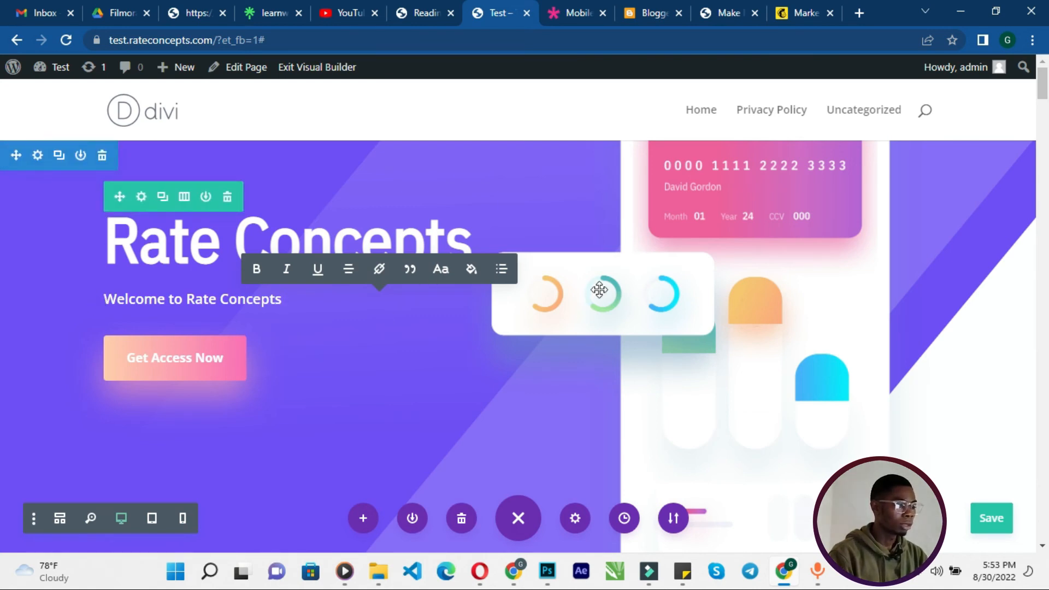
scroll(840, 173, "down", 10)
scroll(839, 179, "down", 15)
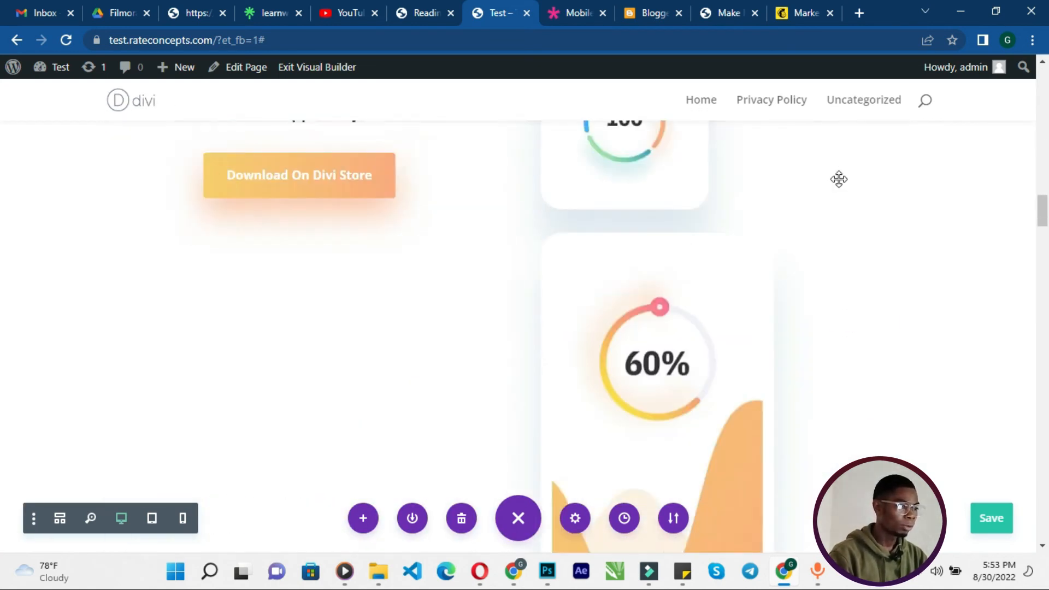
scroll(839, 184, "up", 5)
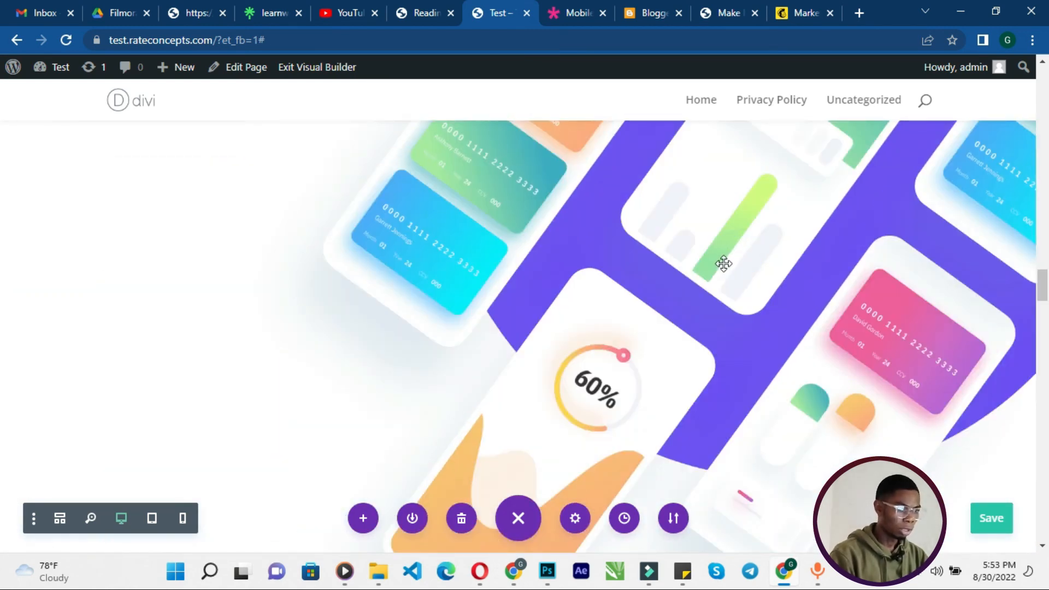
scroll(723, 263, "up", 5)
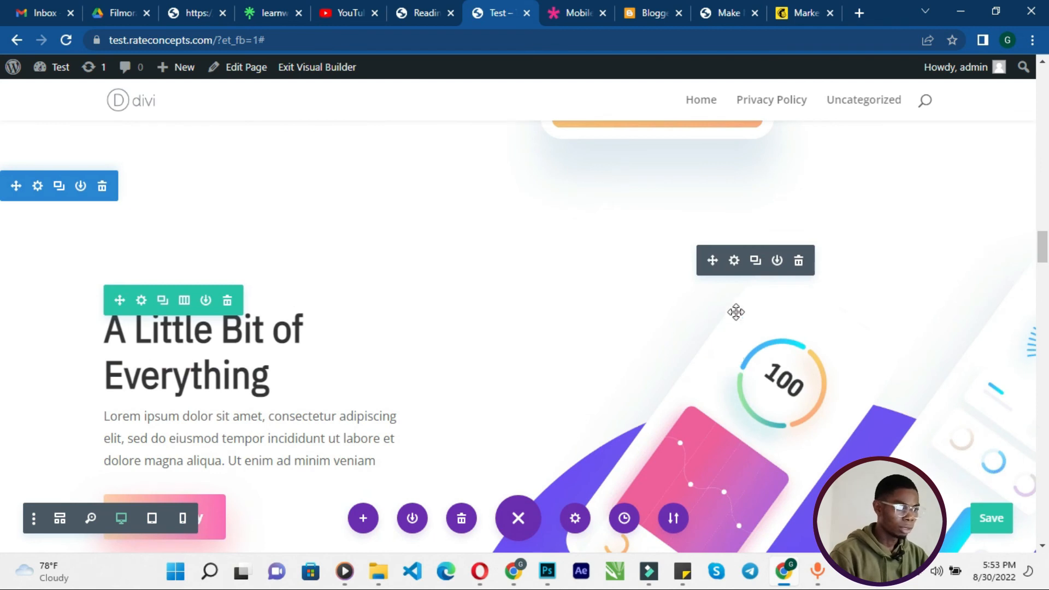
left_click(734, 262)
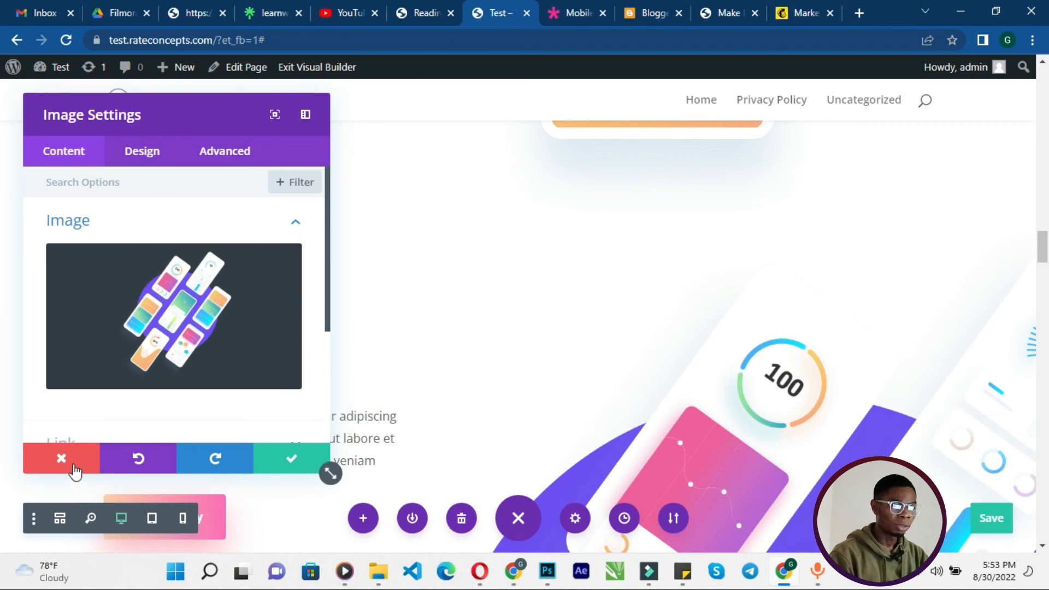
left_click(167, 317)
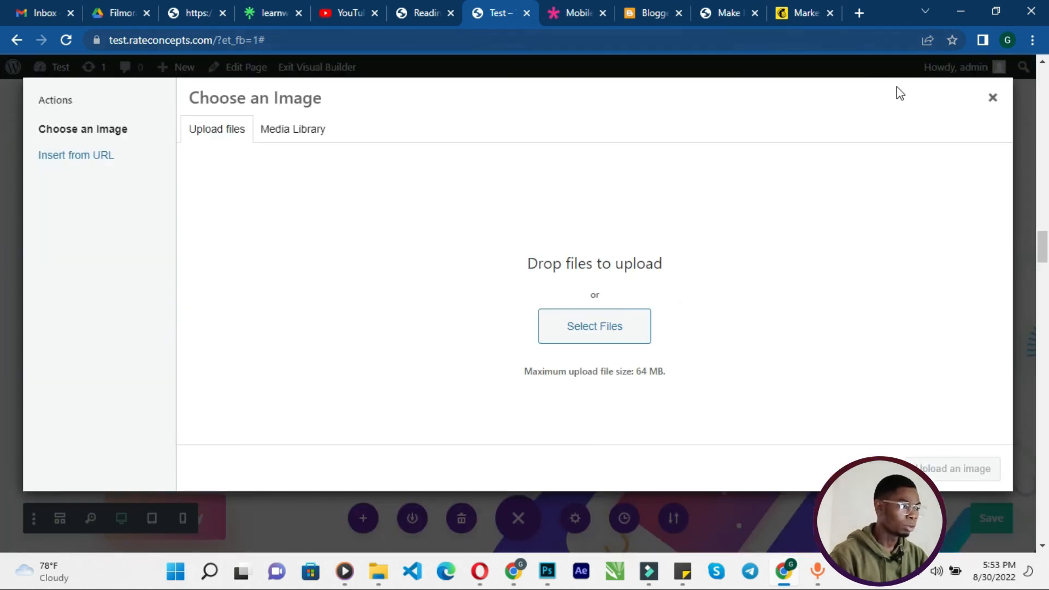
left_click(993, 100)
scroll(910, 157, "up", 10)
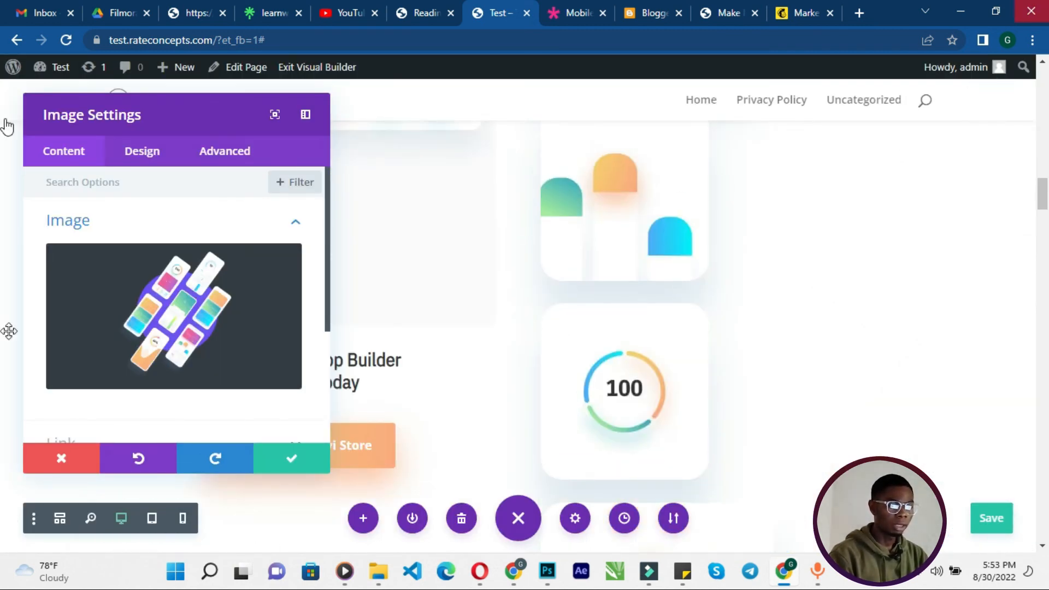
left_click(378, 571)
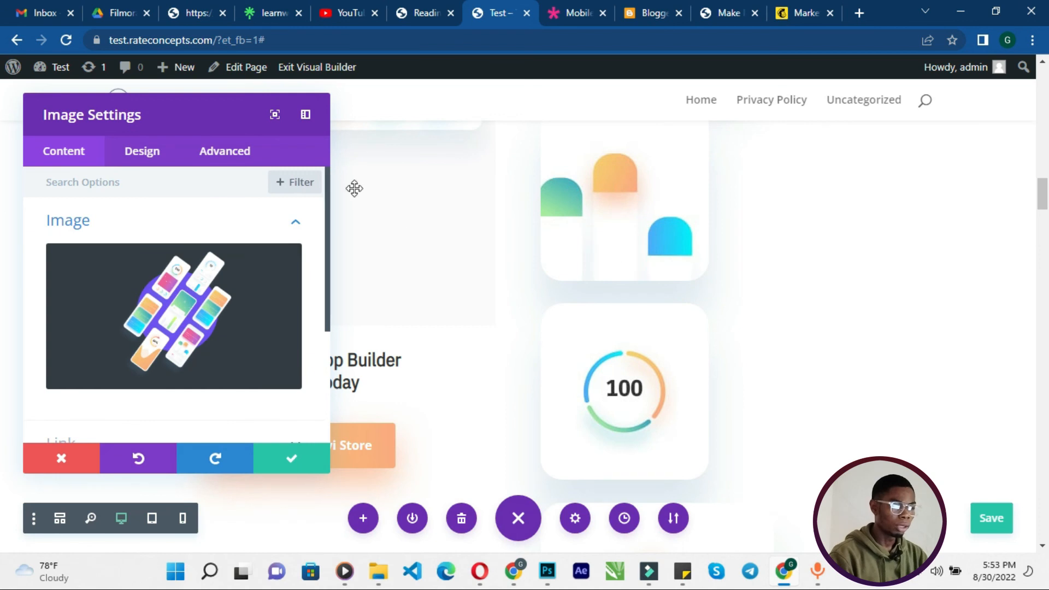
left_click(291, 458)
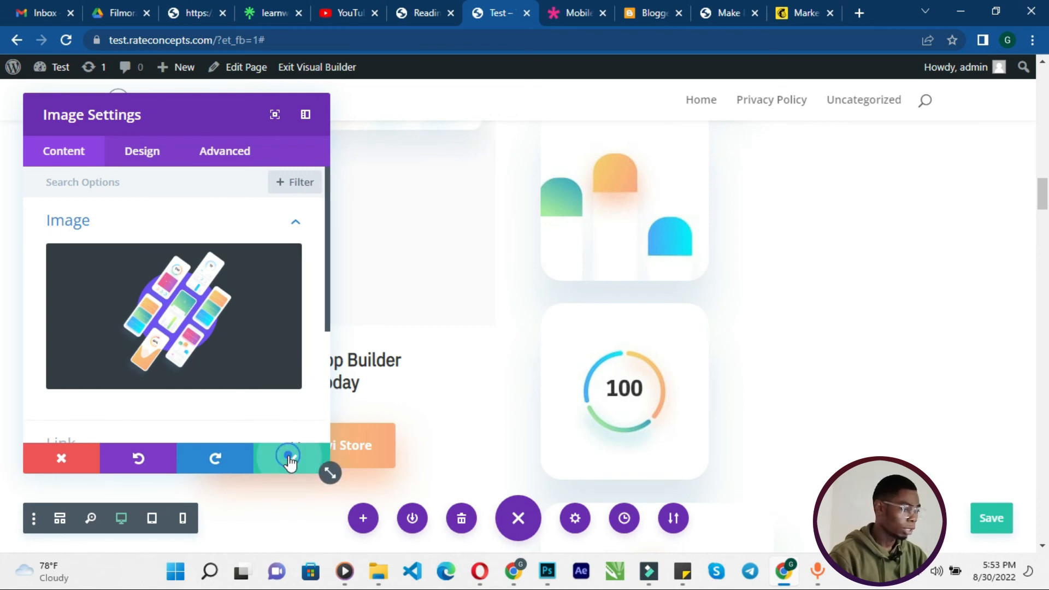
- Save the page
scroll(1000, 527, "up", 8)
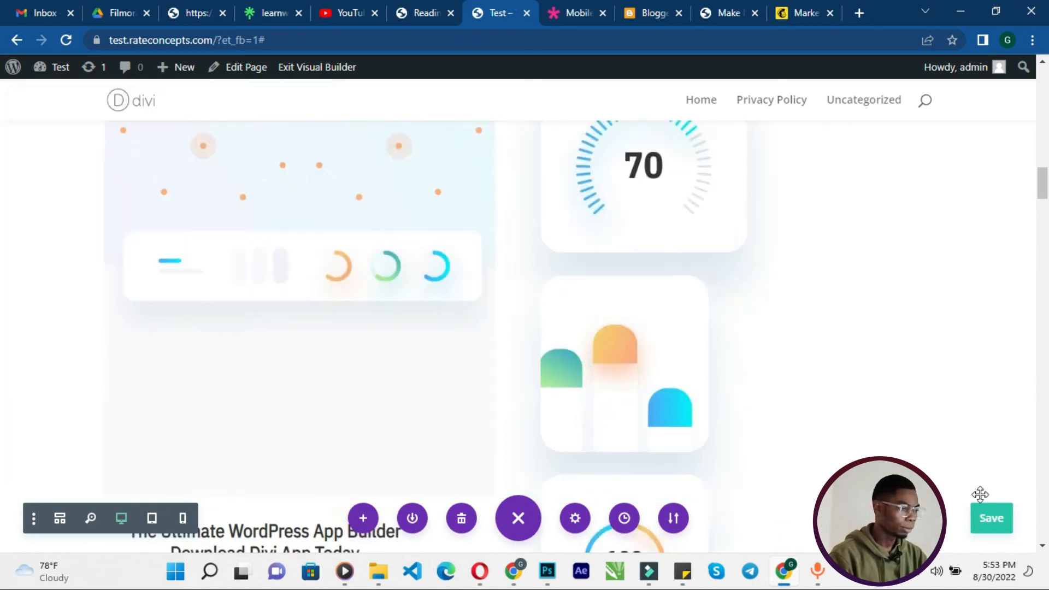
left_click(1003, 527)
- Close the Mobile App Landing demo browser tab
scroll(918, 462, "up", 10)
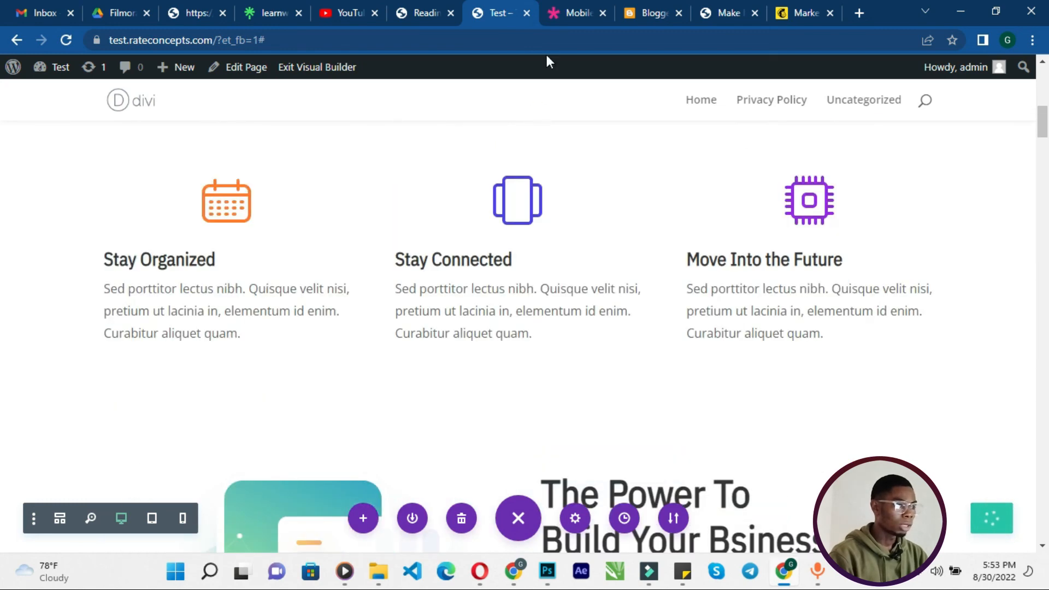
left_click(571, 7)
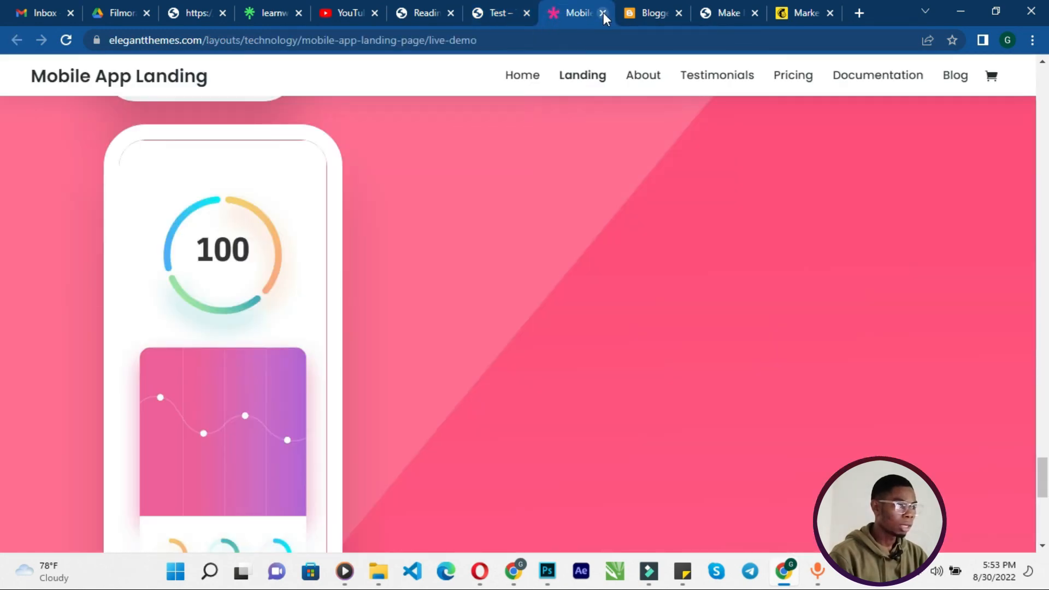
left_click(604, 12)
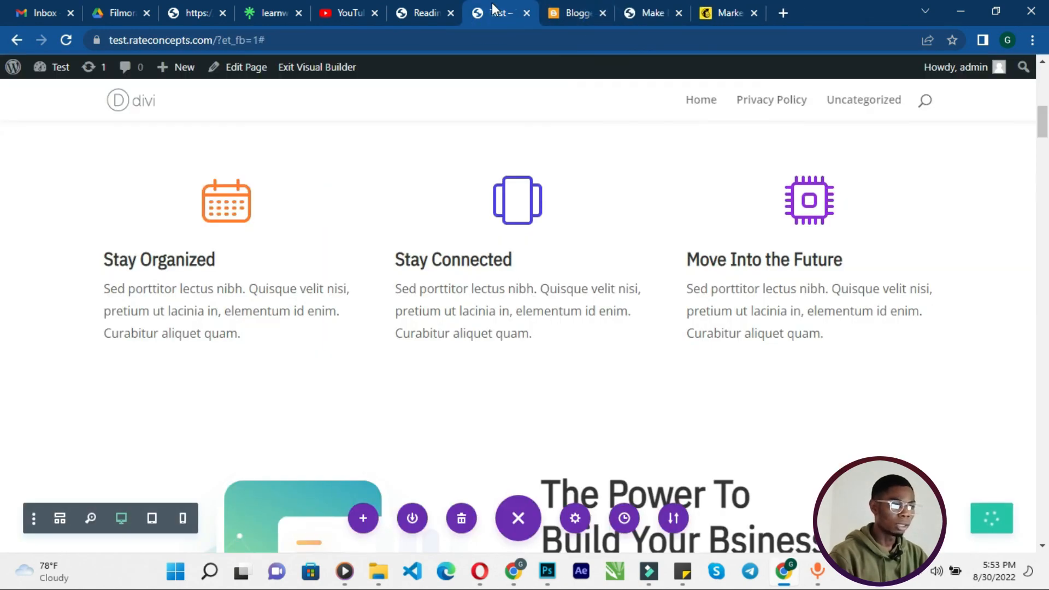
- Scroll through the Home page sections to review the layout's content
scroll(403, 154, "up", 5)
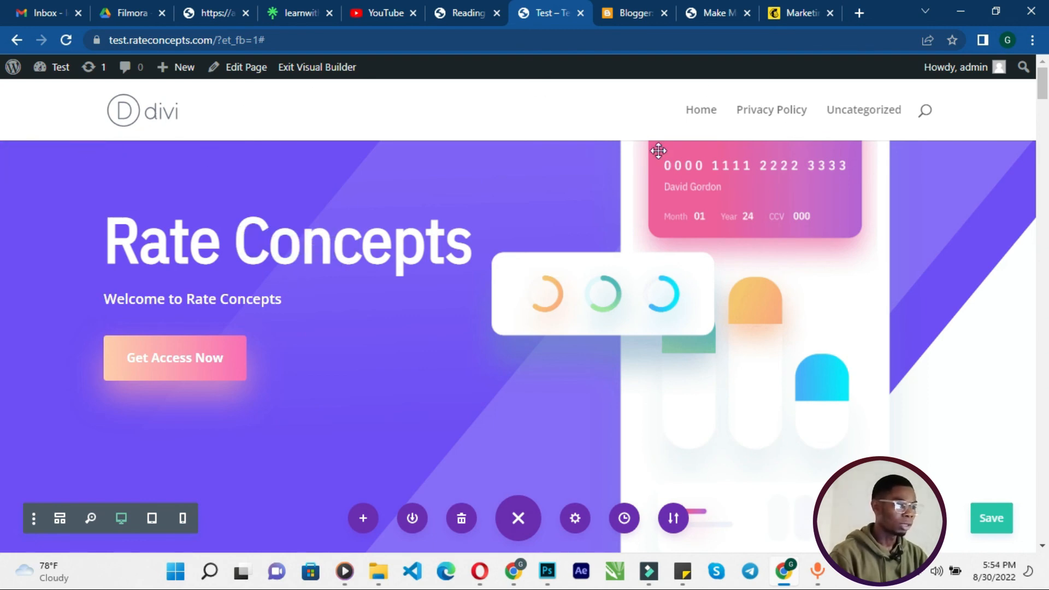
scroll(422, 300, "down", 10)
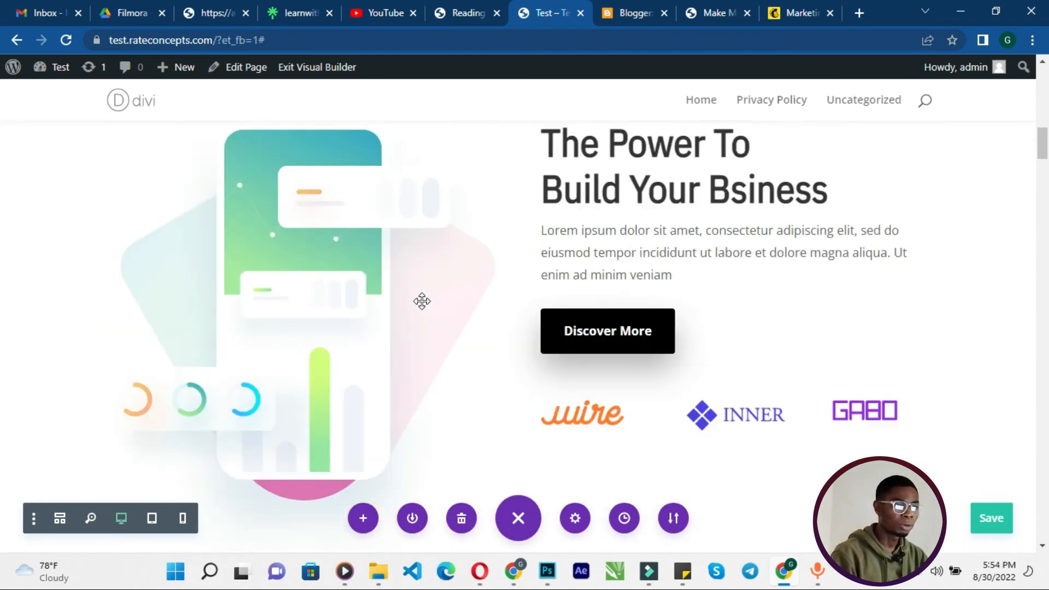
scroll(422, 301, "down", 10)
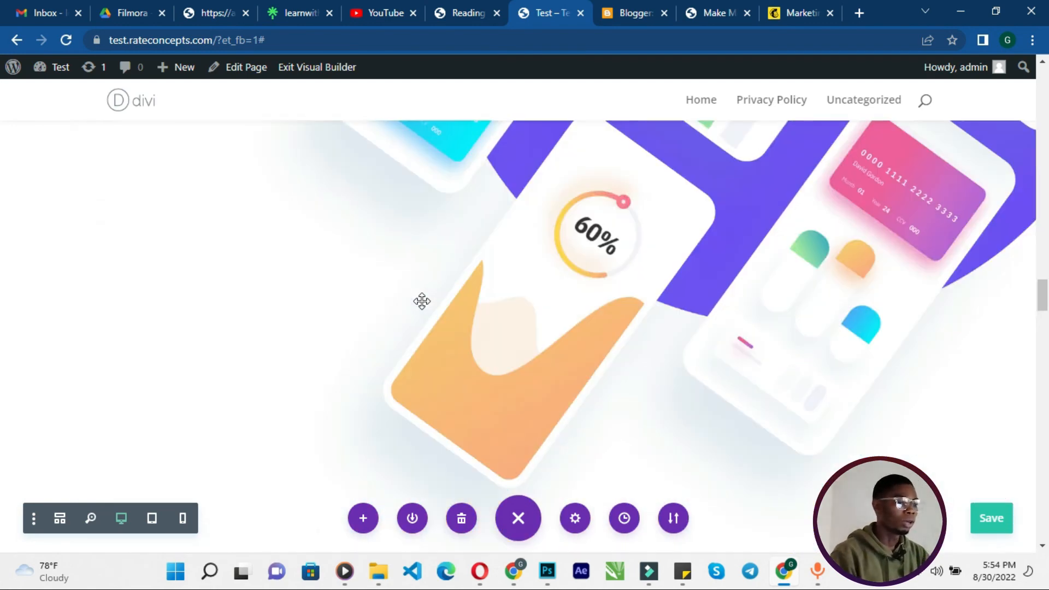
scroll(422, 301, "down", 5)
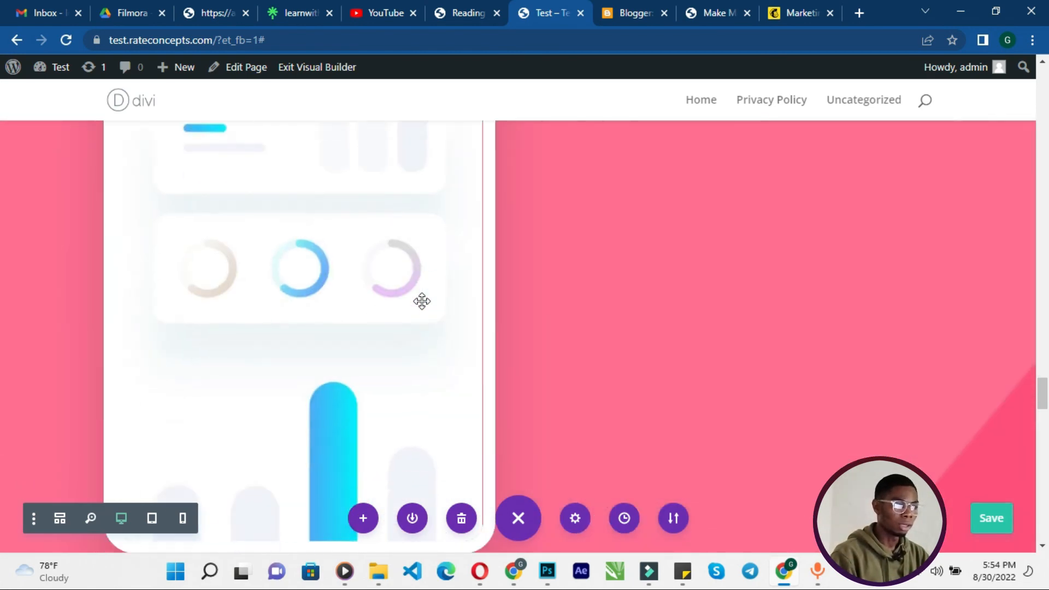
scroll(422, 301, "down", 3)
scroll(422, 301, "up", 10)
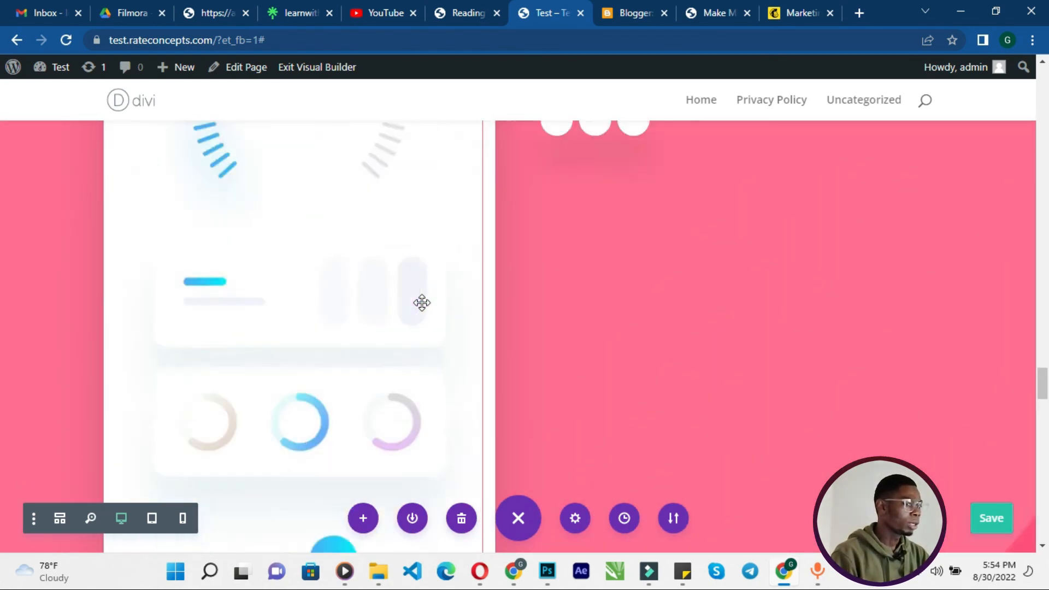
scroll(422, 303, "up", 10)
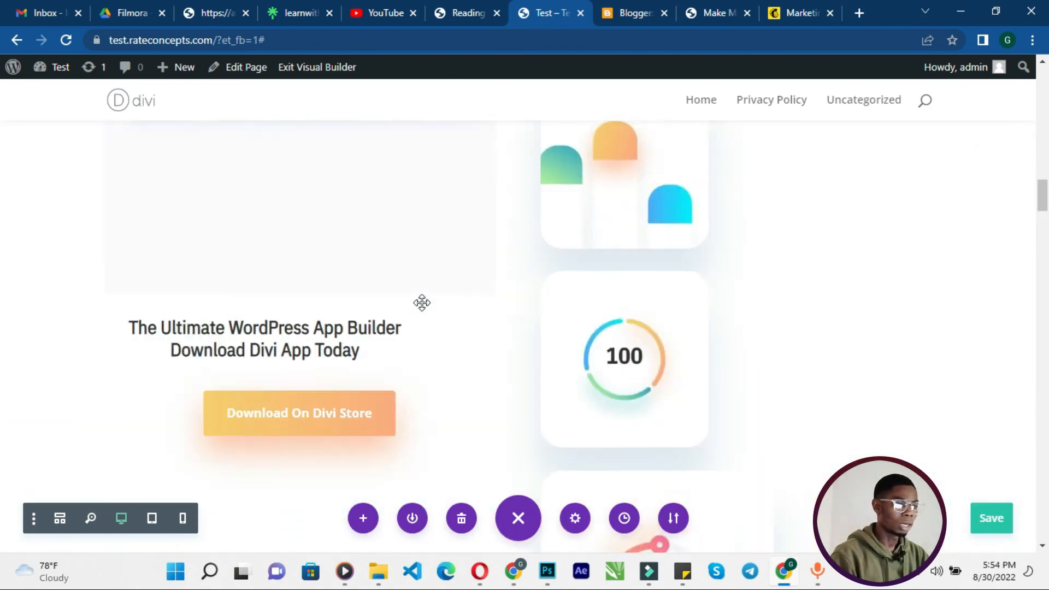
scroll(422, 305, "up", 10)
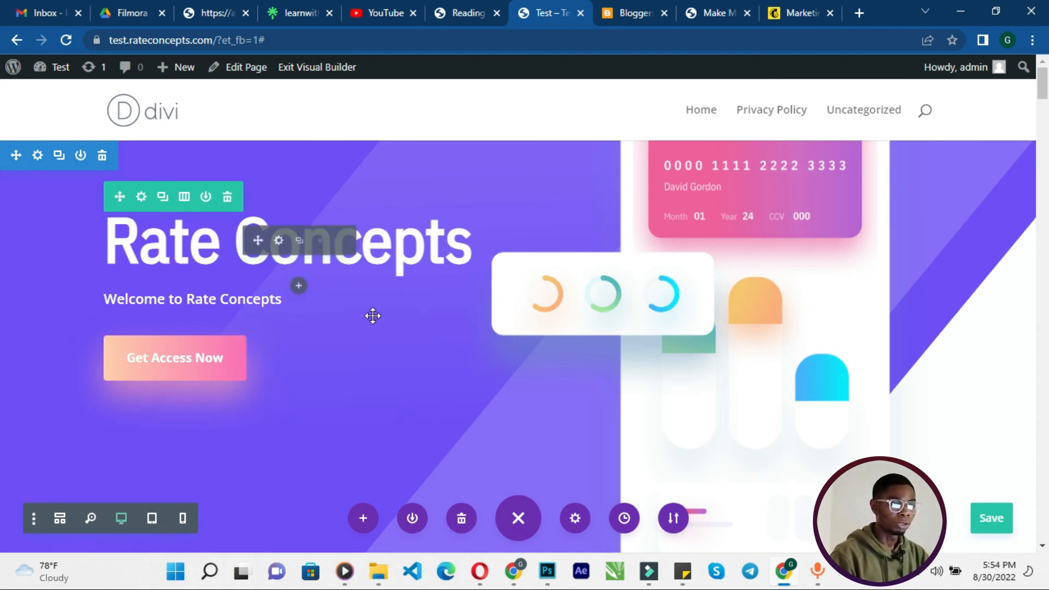
scroll(370, 314, "down", 5)
scroll(372, 316, "down", 8)
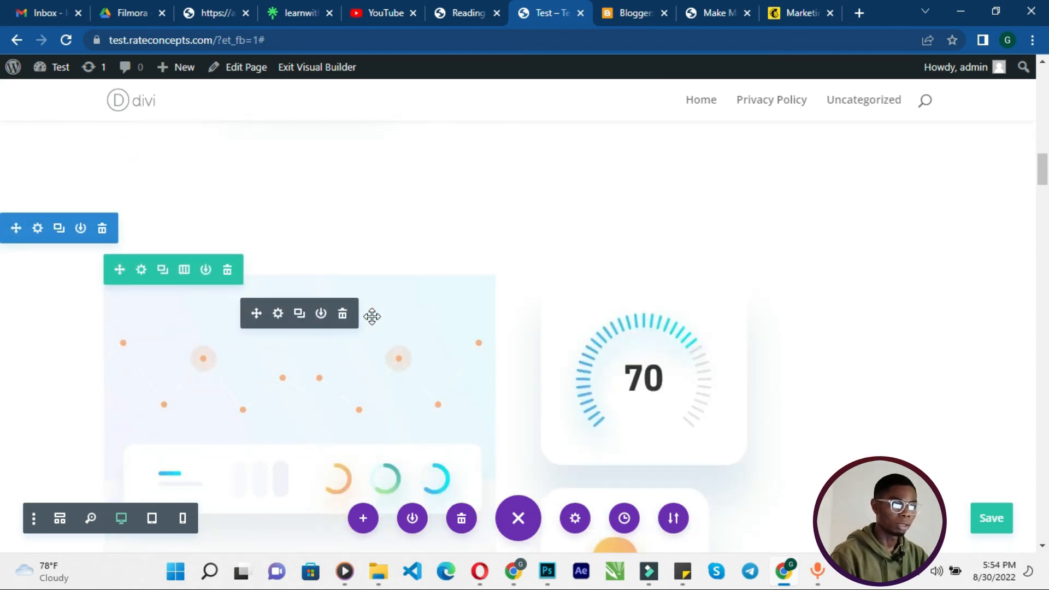
scroll(372, 317, "up", 7)
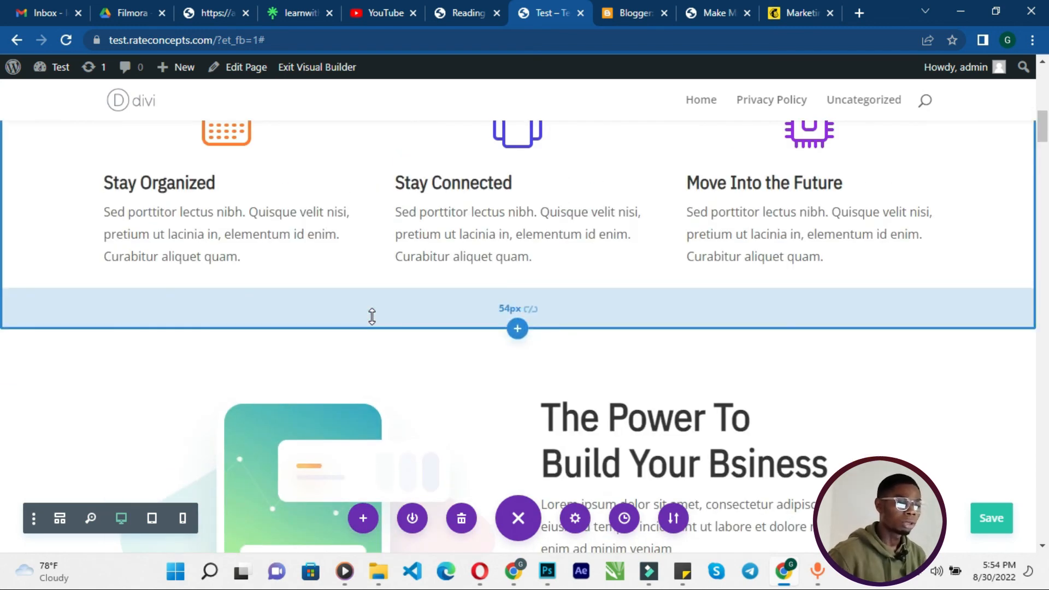